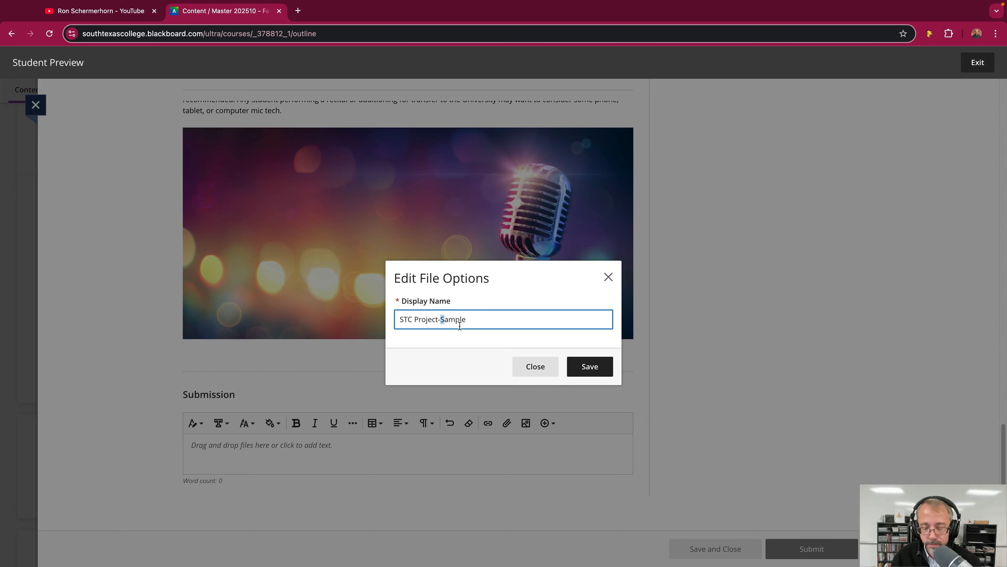
- Change the attached video's display name to "STC Project Sample" and save the file options
{"action": "key", "text": "Left"}
{"action": "key", "text": "BackSpace"}
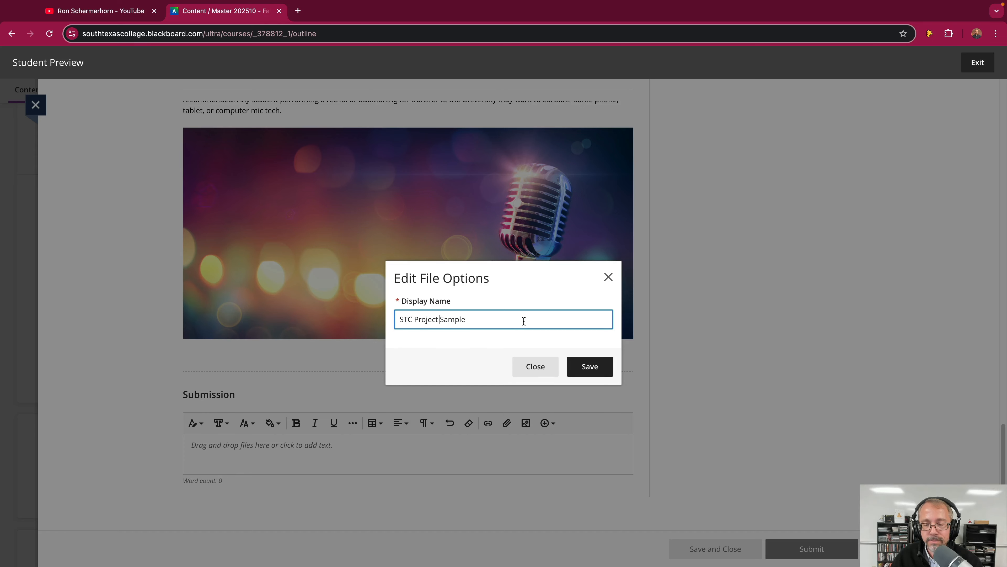
{"action": "left_click", "coordinate": [590, 368]}
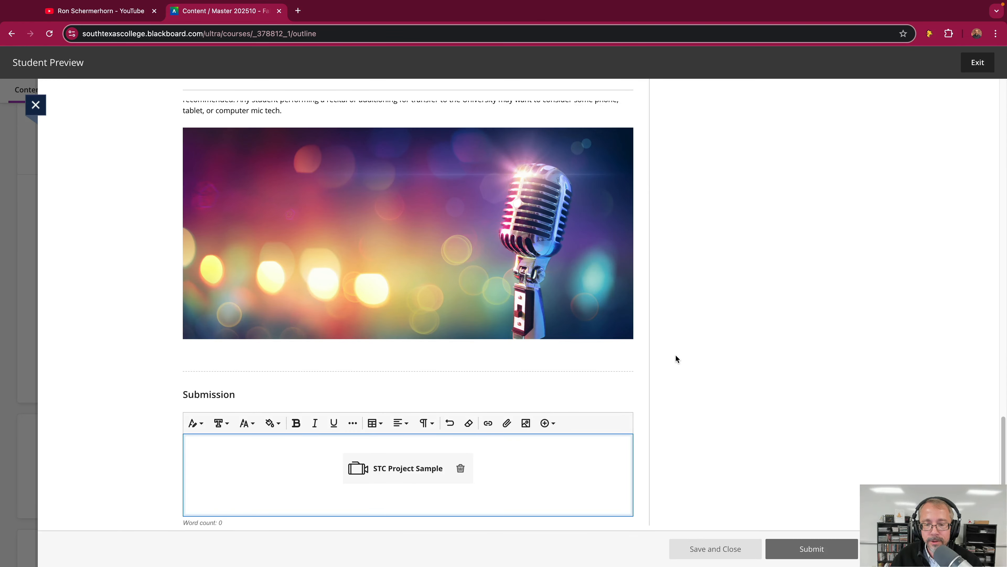
- Save the End of Course Project(s) submission containing the attached video as a draft and close it
{"action": "scroll", "coordinate": [677, 357], "scroll_direction": "down", "scroll_amount": 2}
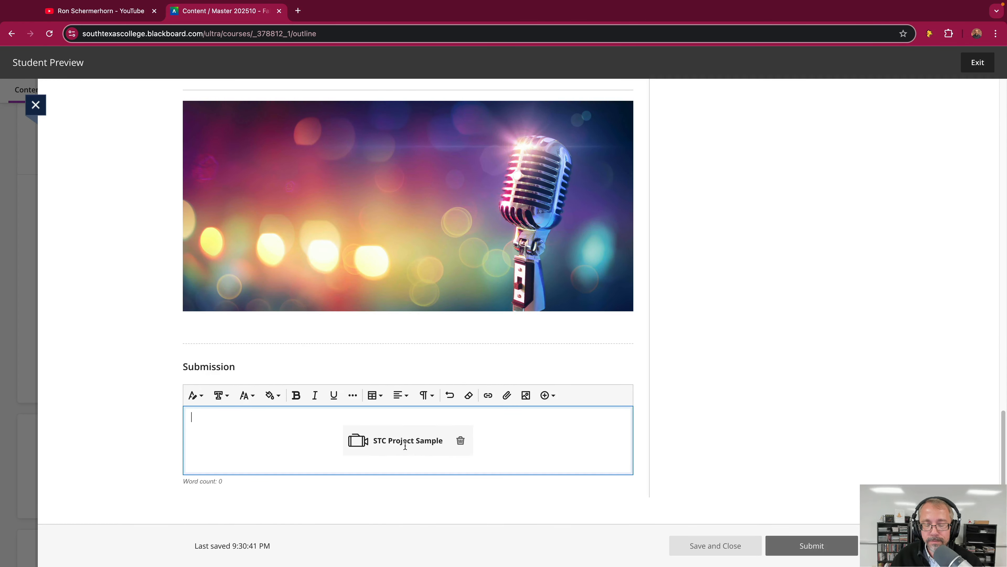
{"action": "scroll", "coordinate": [434, 448], "scroll_direction": "down", "scroll_amount": 1}
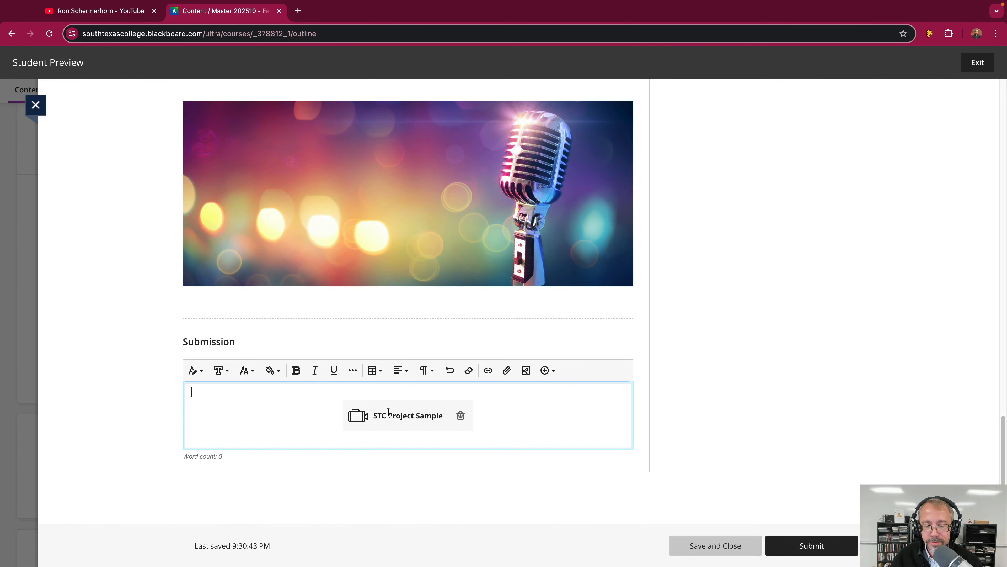
{"action": "left_click", "coordinate": [709, 547]}
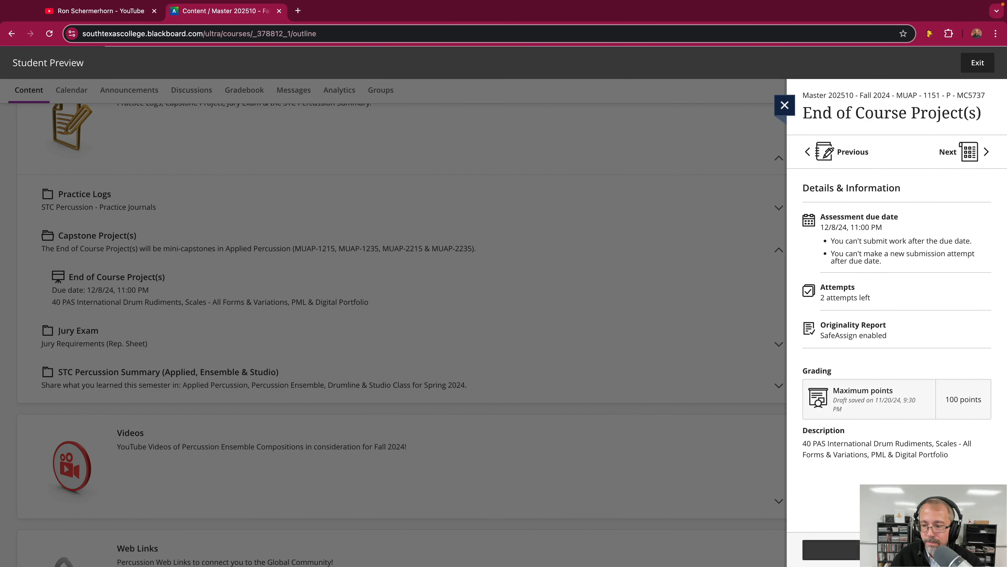
- Reopen the saved End of Course Project(s) draft and submit the presentation, confirming the submission
{"action": "left_click", "coordinate": [830, 550]}
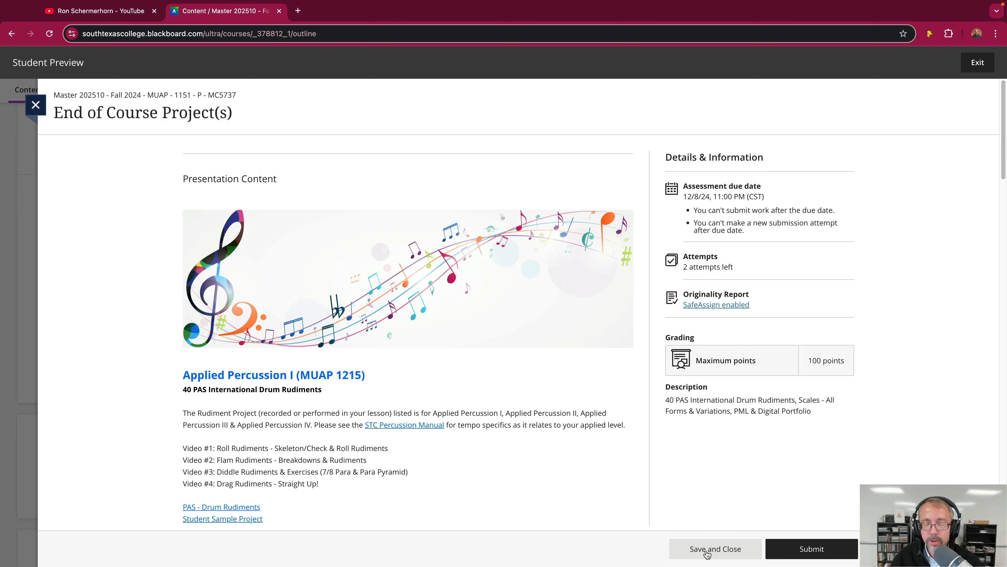
{"action": "left_click", "coordinate": [813, 552]}
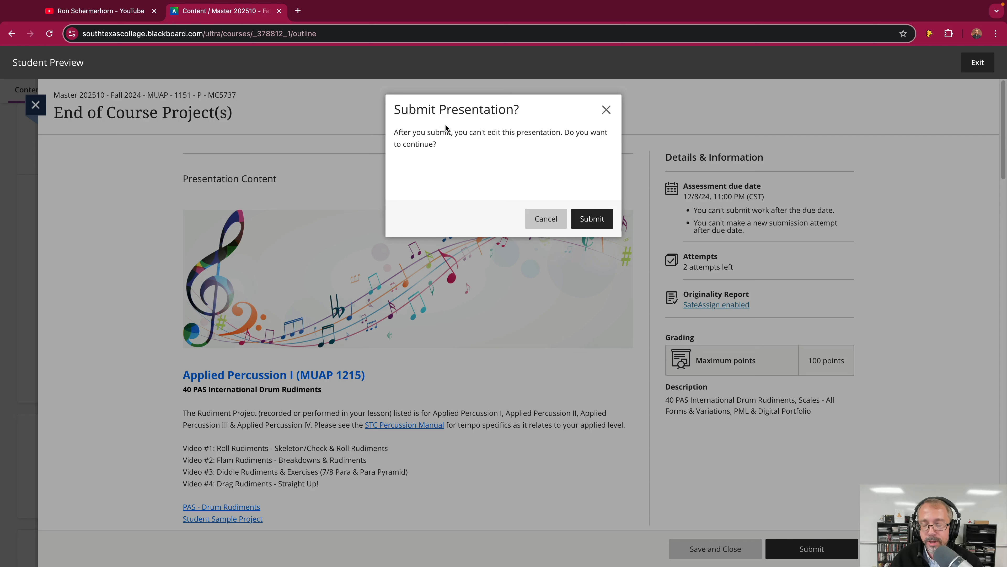
{"action": "left_click", "coordinate": [592, 219]}
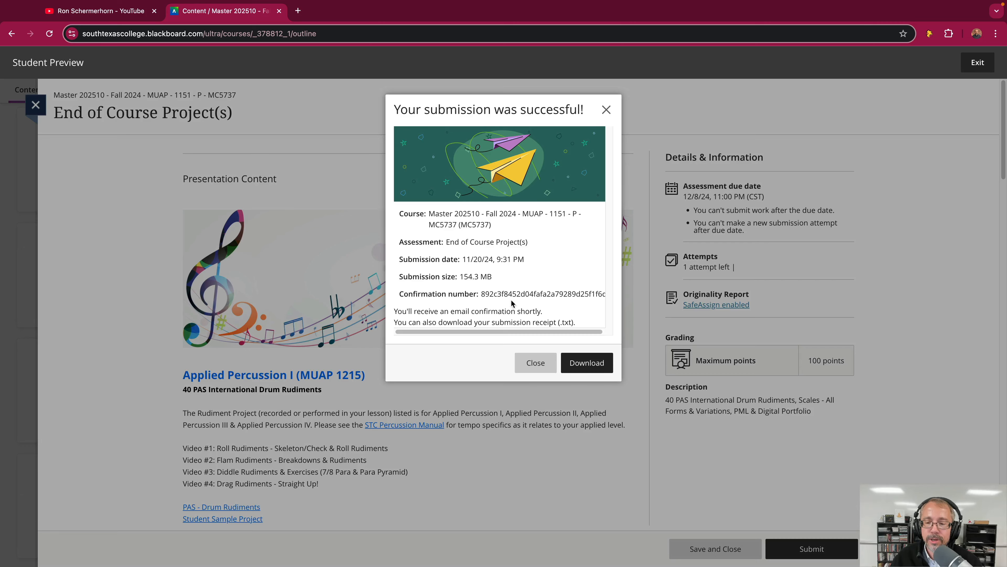
- Download the submission receipt to the Desktop and close the End of Course Project(s) details
{"action": "left_click", "coordinate": [588, 363]}
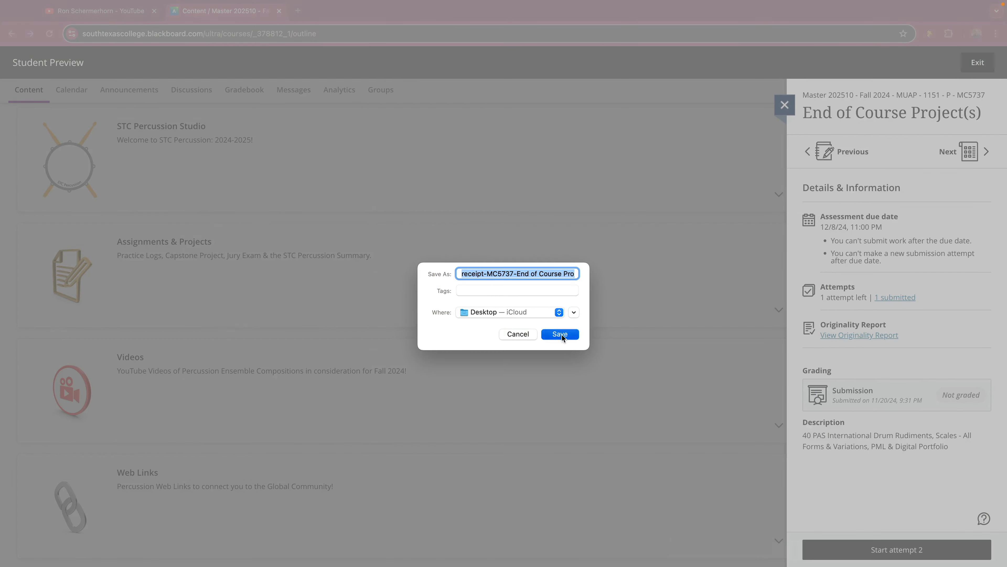
{"action": "left_click", "coordinate": [560, 334]}
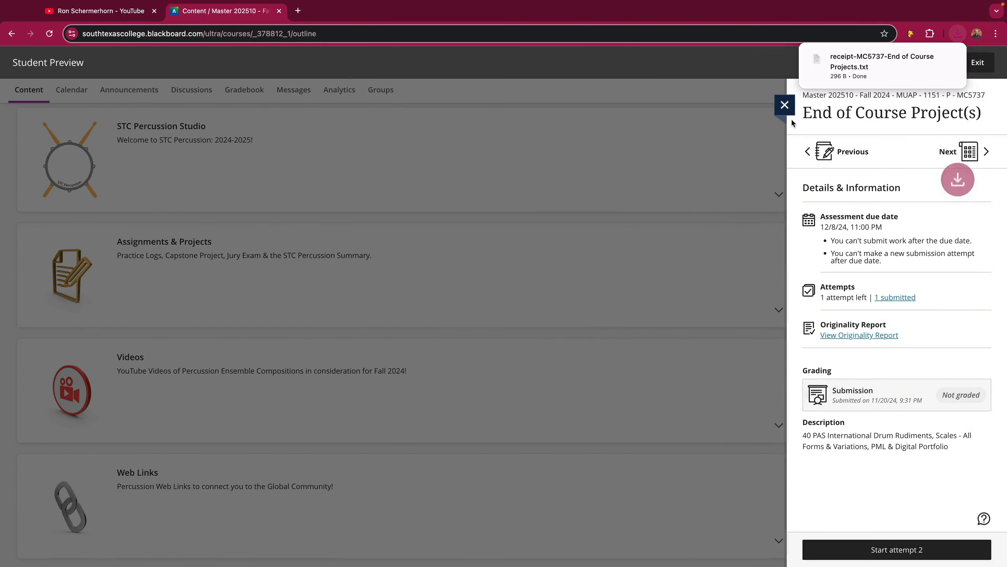
{"action": "left_click", "coordinate": [784, 105]}
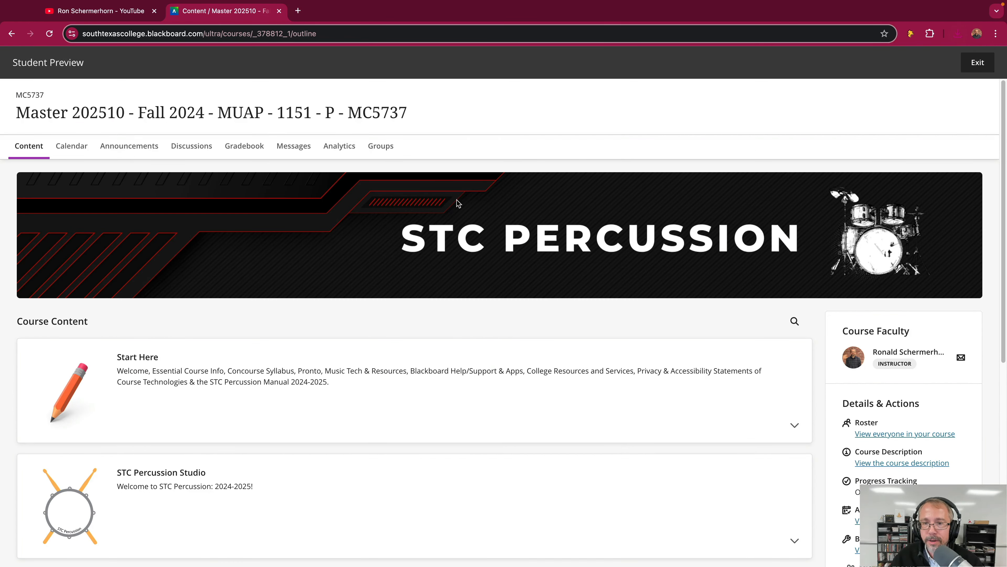
{"action": "scroll", "coordinate": [467, 203], "scroll_direction": "down", "scroll_amount": 1}
{"action": "scroll", "coordinate": [467, 200], "scroll_direction": "up", "scroll_amount": 1}
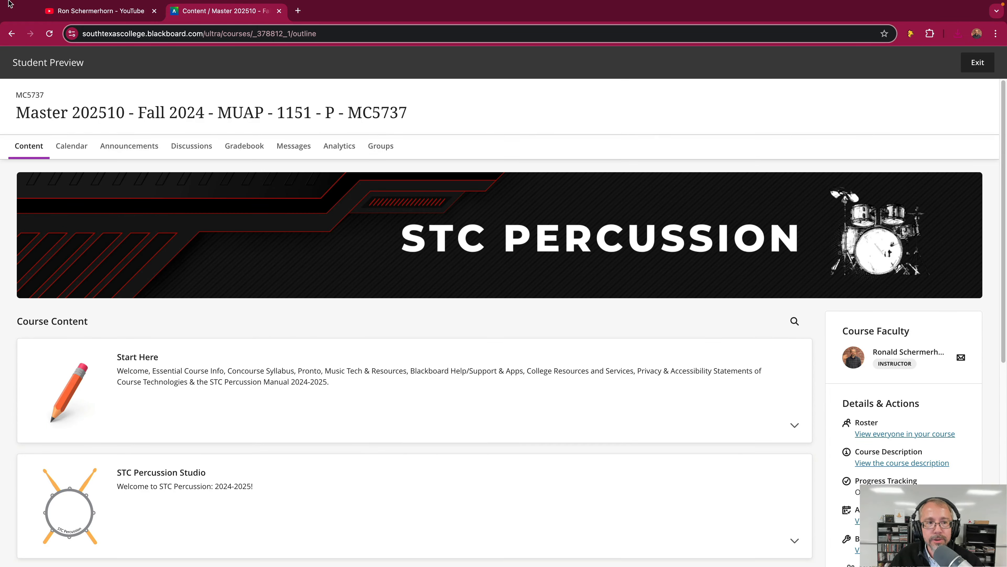
- Preview the downloaded receipt text file on the desktop outside full screen, and return the browser to full screen
{"action": "left_click", "coordinate": [29, 25]}
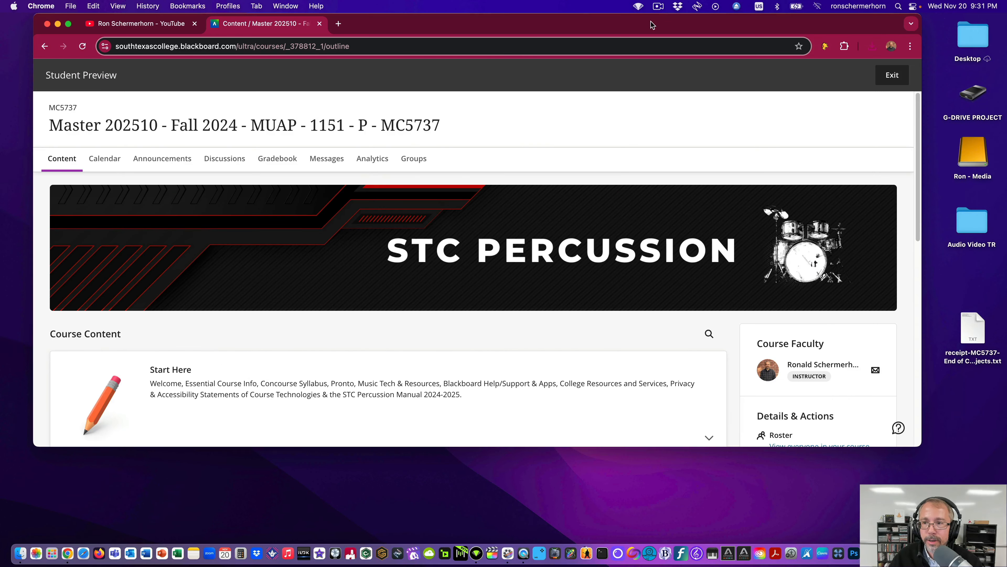
{"action": "left_click_drag", "start_coordinate": [653, 25], "coordinate": [552, 27]}
{"action": "left_click", "coordinate": [972, 329]}
{"action": "key", "text": "space"}
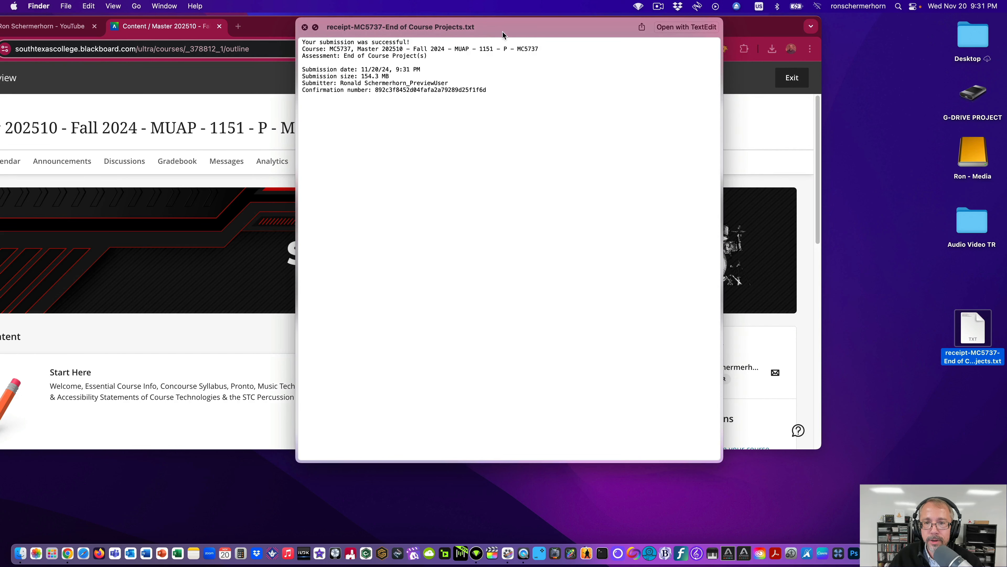
{"action": "left_click_drag", "start_coordinate": [502, 33], "coordinate": [461, 63]}
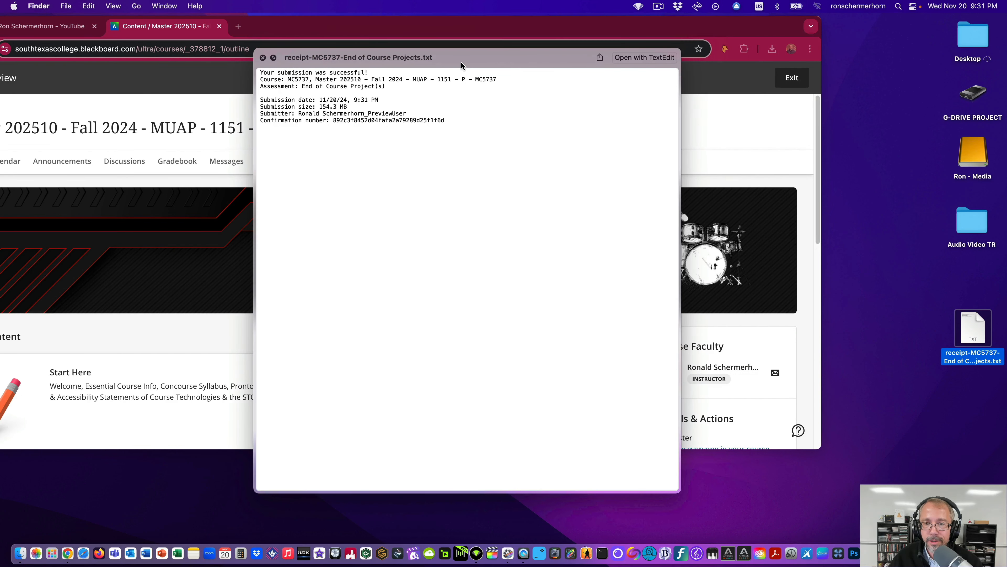
{"action": "key", "text": "space"}
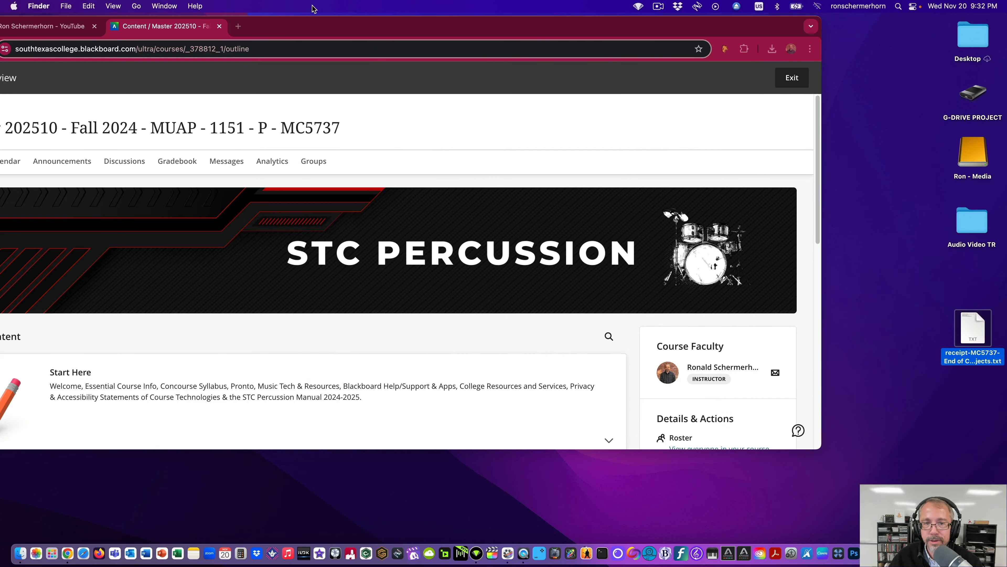
{"action": "left_click_drag", "start_coordinate": [290, 29], "coordinate": [343, 26]}
{"action": "left_click", "coordinate": [22, 23]}
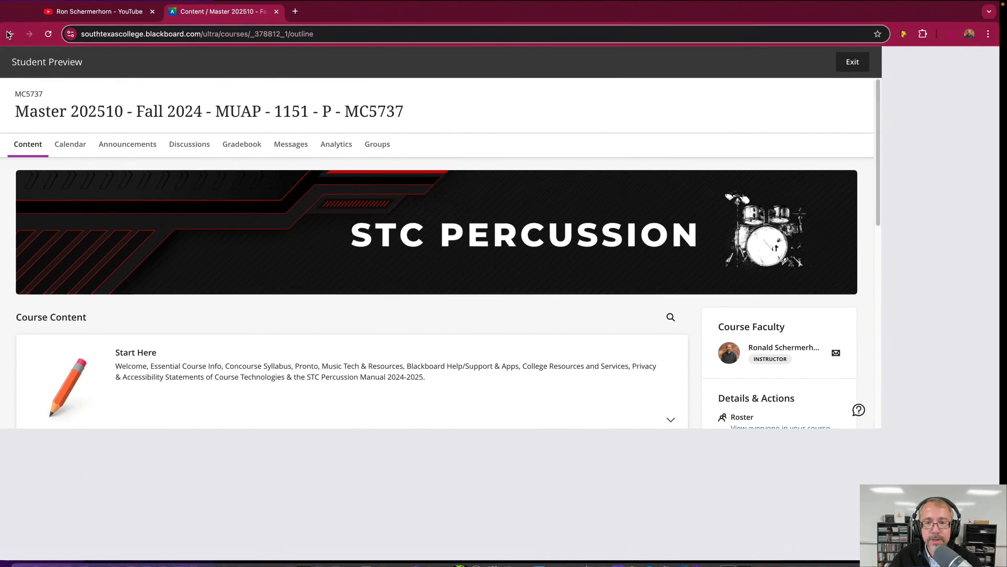
- Expand Assignments & Projects in the course content and open its Capstone Project(s) folder
{"action": "scroll", "coordinate": [560, 294], "scroll_direction": "down", "scroll_amount": 6}
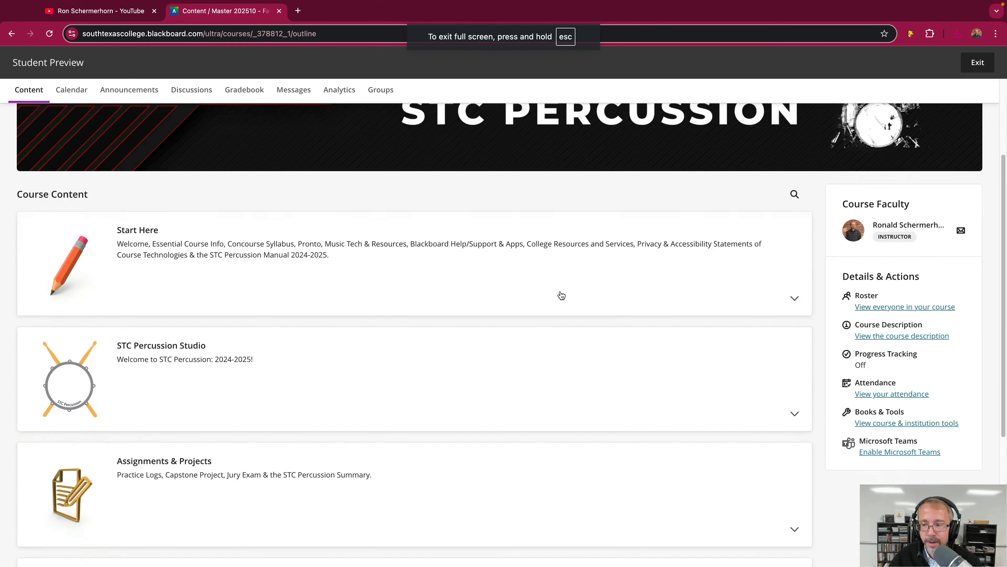
{"action": "scroll", "coordinate": [547, 294], "scroll_direction": "up", "scroll_amount": 6}
{"action": "scroll", "coordinate": [523, 286], "scroll_direction": "down", "scroll_amount": 9}
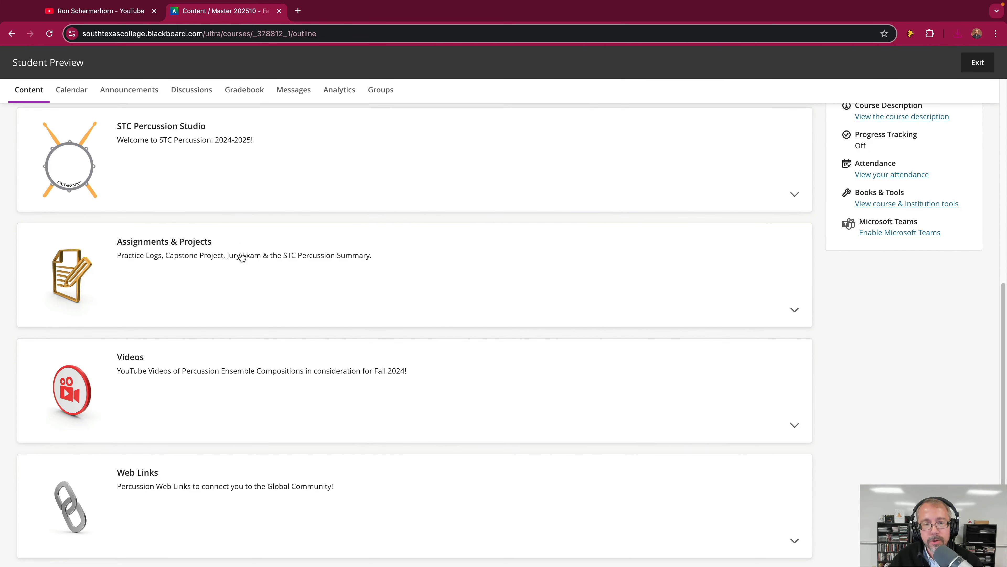
{"action": "left_click", "coordinate": [200, 246]}
{"action": "scroll", "coordinate": [320, 291], "scroll_direction": "down", "scroll_amount": 1}
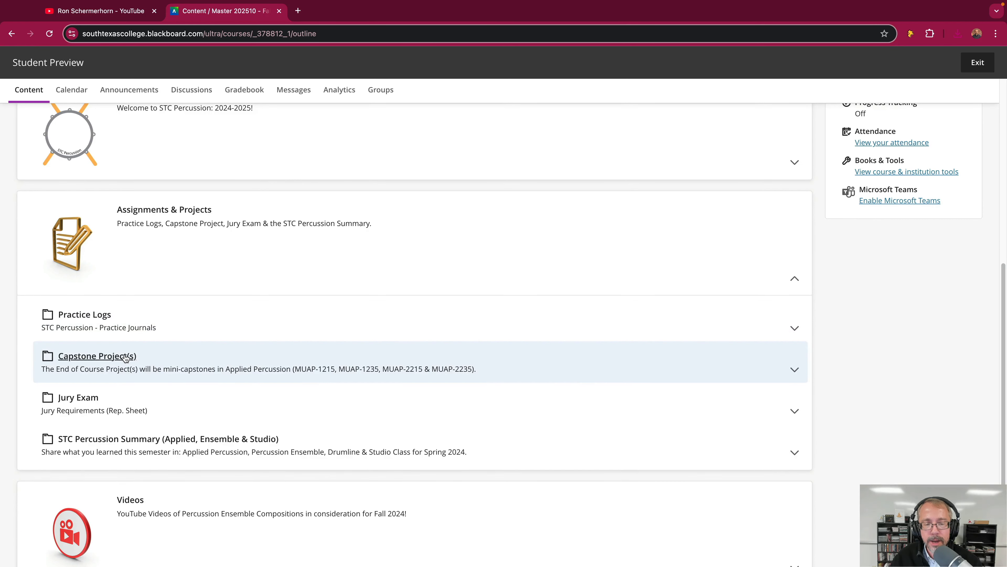
{"action": "left_click", "coordinate": [411, 348]}
{"action": "scroll", "coordinate": [411, 348], "scroll_direction": "down", "scroll_amount": 1}
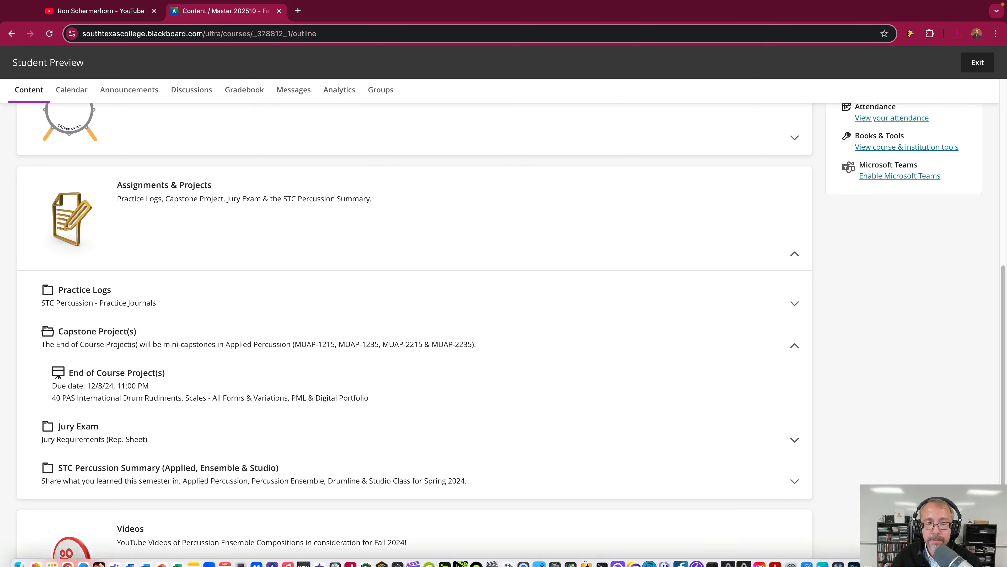
- Open the End of Course Project(s) assignment and start attempt 2
{"action": "mouse_move", "coordinate": [3, 3]}
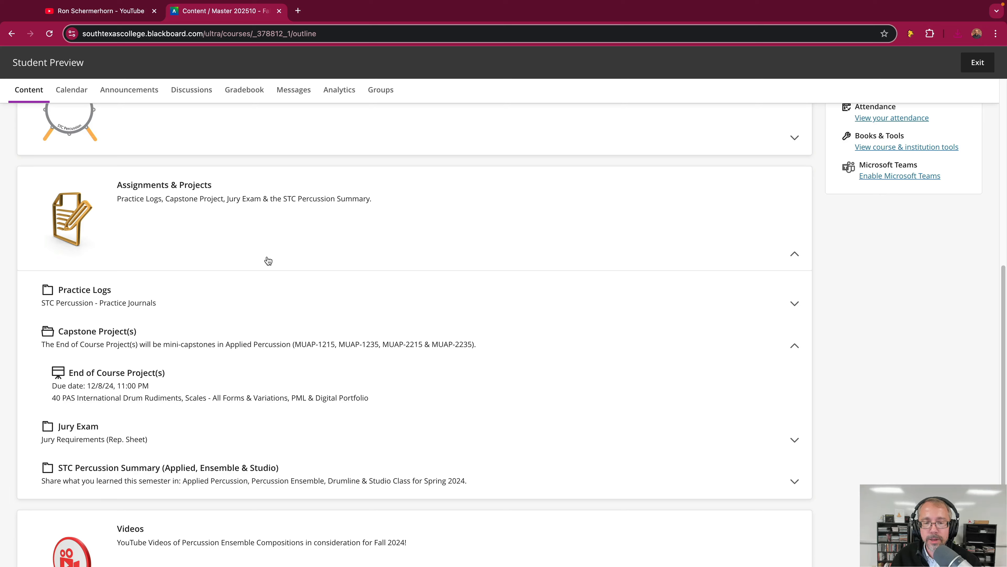
{"action": "scroll", "coordinate": [245, 293], "scroll_direction": "down", "scroll_amount": 3}
{"action": "scroll", "coordinate": [247, 289], "scroll_direction": "down", "scroll_amount": 1}
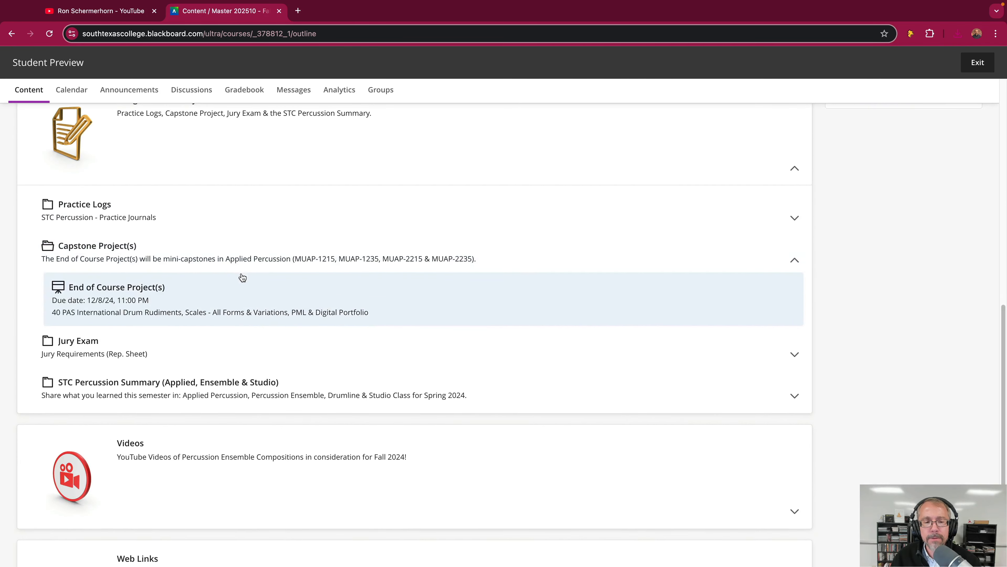
{"action": "left_click", "coordinate": [132, 291]}
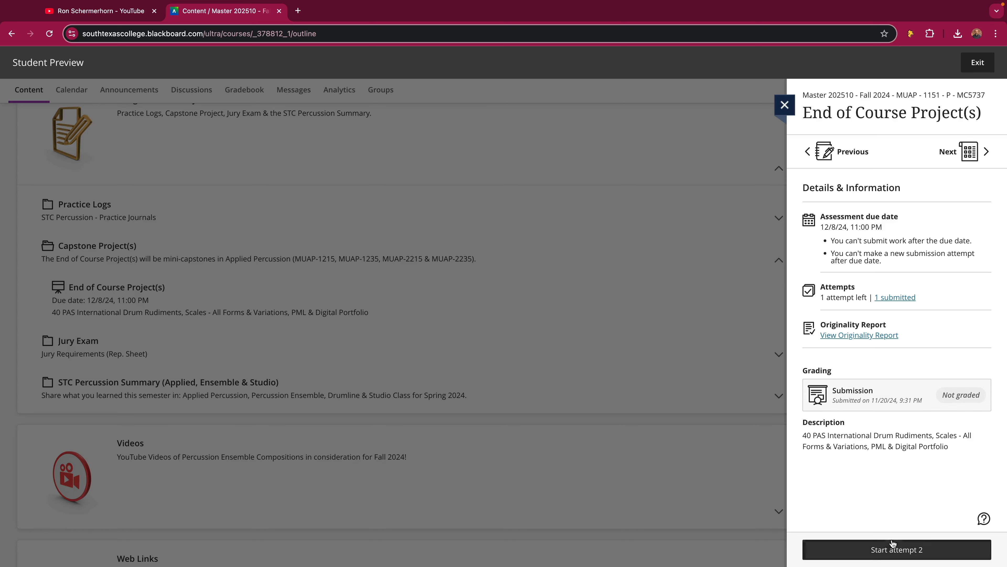
{"action": "left_click", "coordinate": [893, 554]}
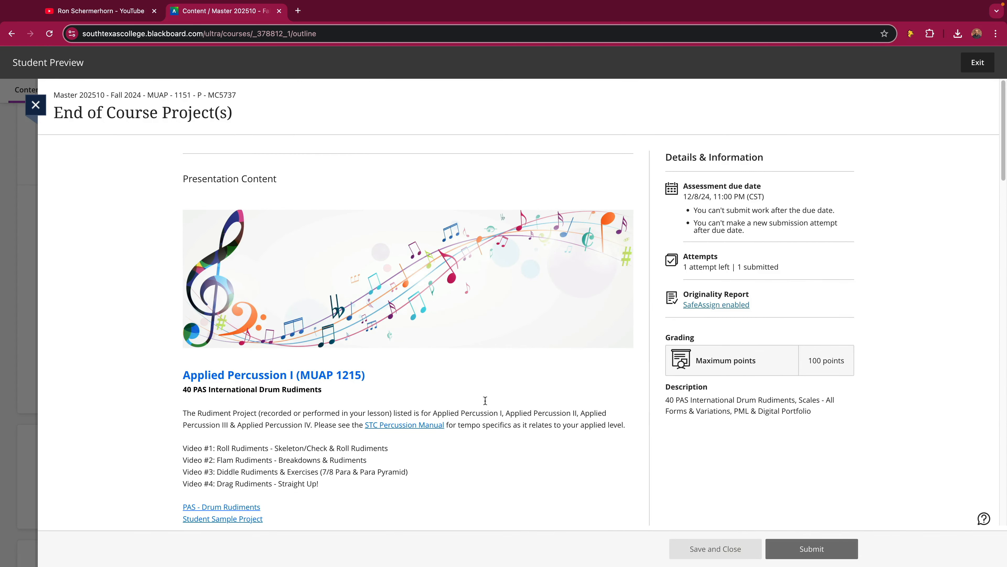
- Activate the submission text editor at the end of the assignment and display its insert-content options
{"action": "scroll", "coordinate": [518, 369], "scroll_direction": "down", "scroll_amount": 10}
{"action": "scroll", "coordinate": [517, 369], "scroll_direction": "down", "scroll_amount": 15}
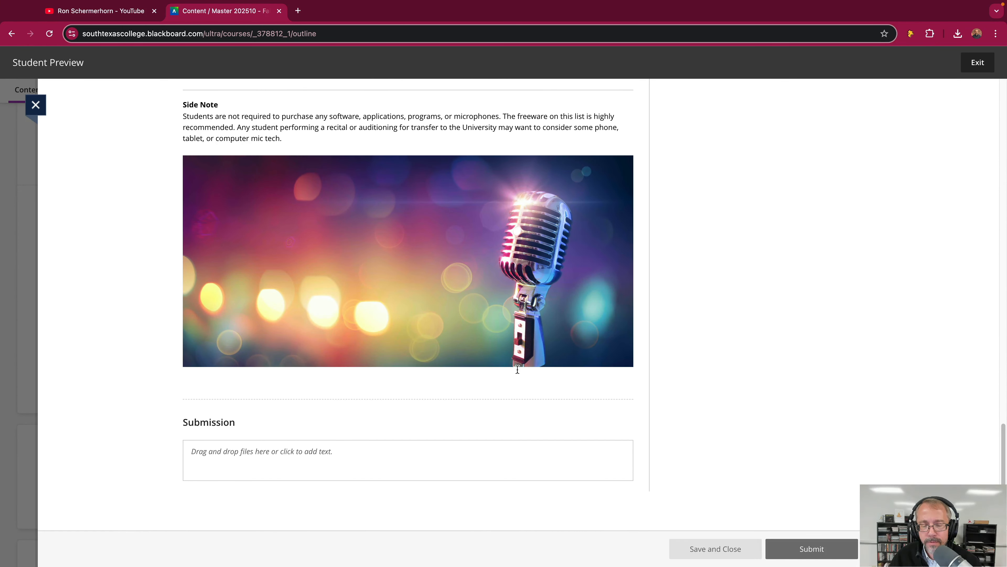
{"action": "left_click", "coordinate": [472, 456]}
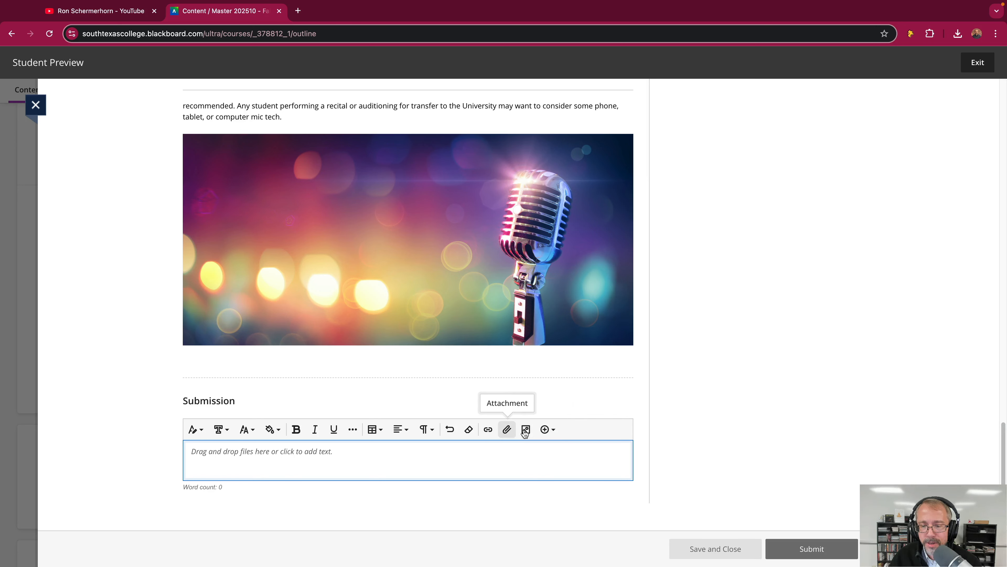
{"action": "left_click", "coordinate": [549, 430]}
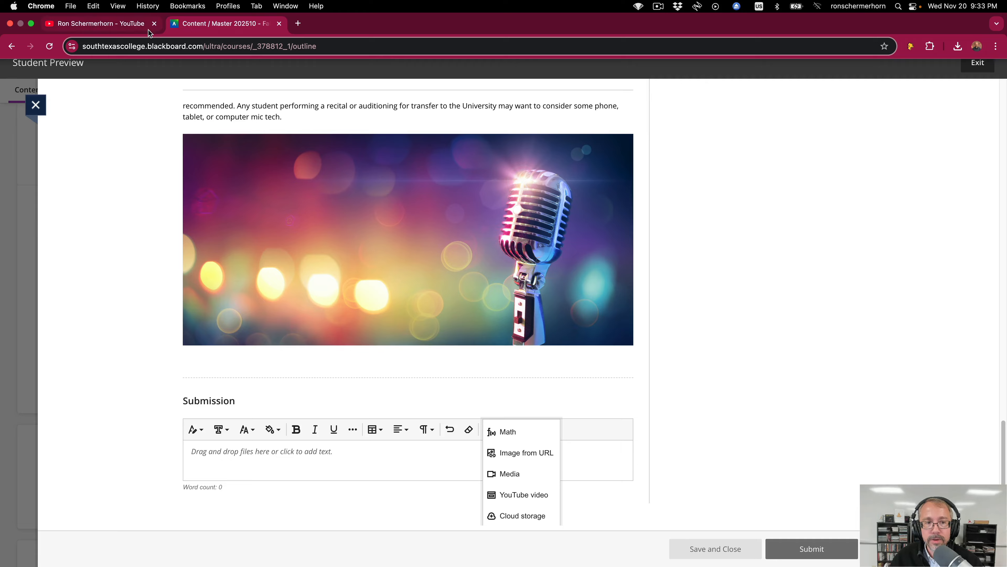
- Switch to the YouTube channel page and view the options for the video "Professor's SHOCKING Discovery About Lost Learning!"
{"action": "left_click", "coordinate": [125, 26]}
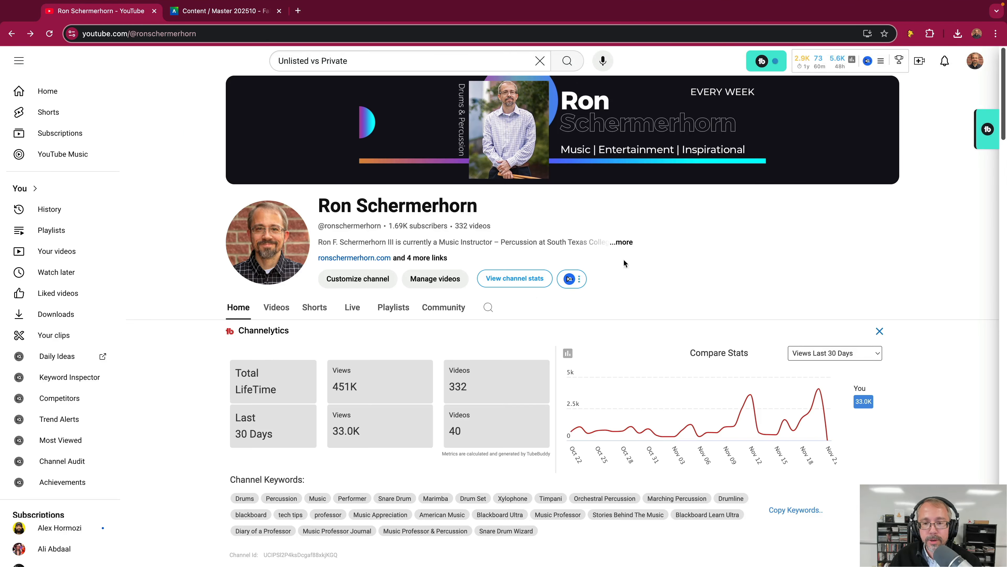
{"action": "scroll", "coordinate": [655, 260], "scroll_direction": "down", "scroll_amount": 10}
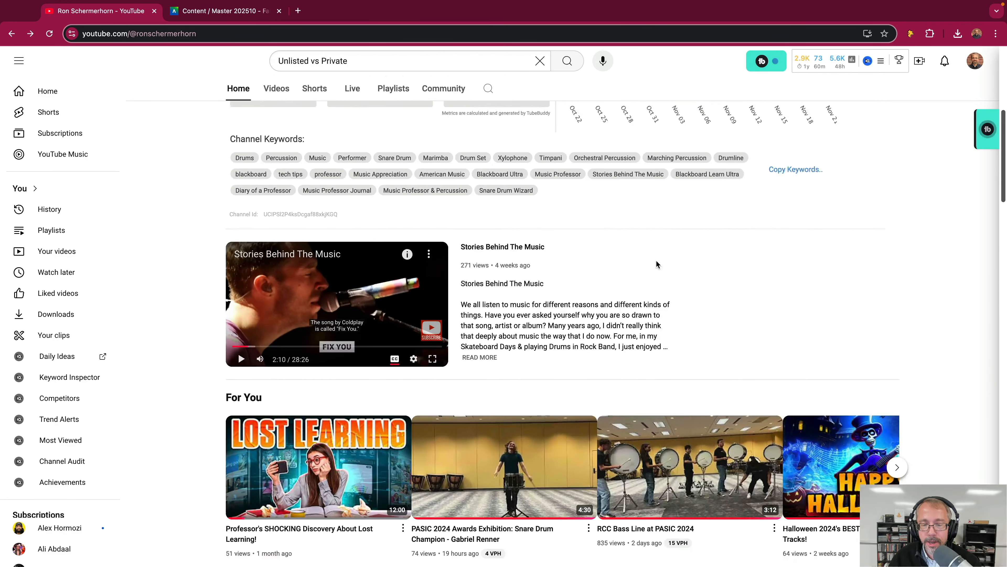
{"action": "scroll", "coordinate": [657, 264], "scroll_direction": "down", "scroll_amount": 2}
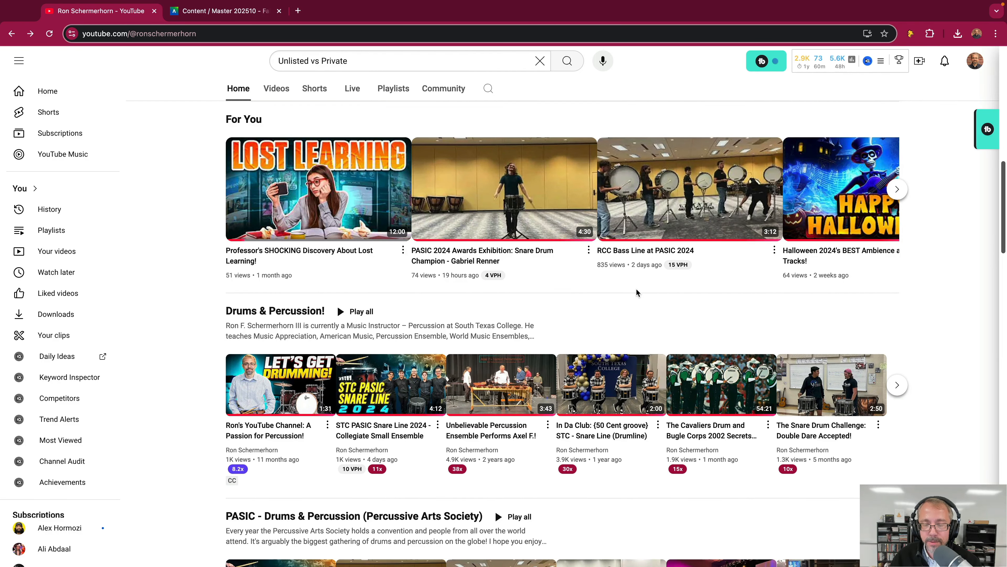
{"action": "scroll", "coordinate": [636, 292], "scroll_direction": "up", "scroll_amount": 1}
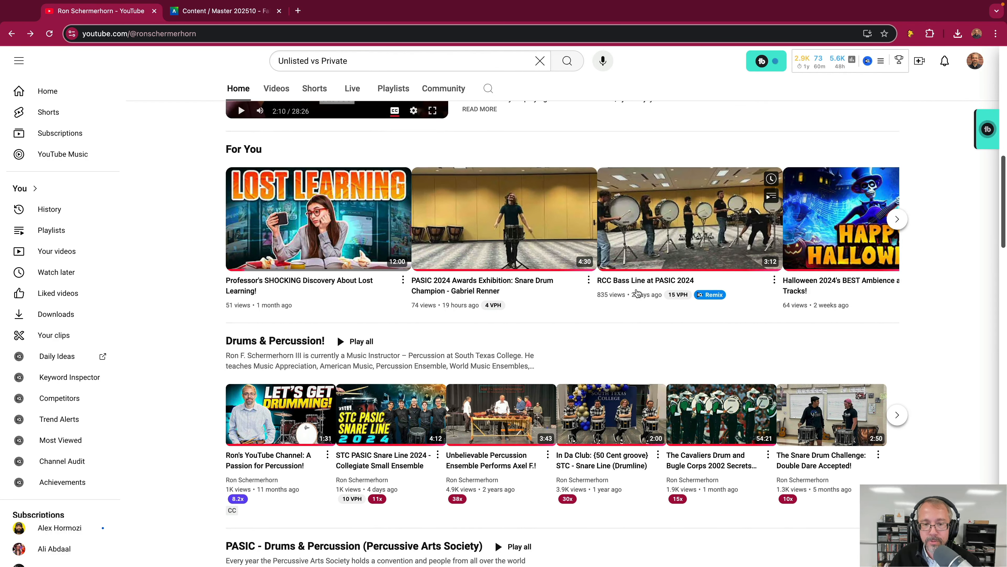
{"action": "scroll", "coordinate": [570, 320], "scroll_direction": "down", "scroll_amount": 1}
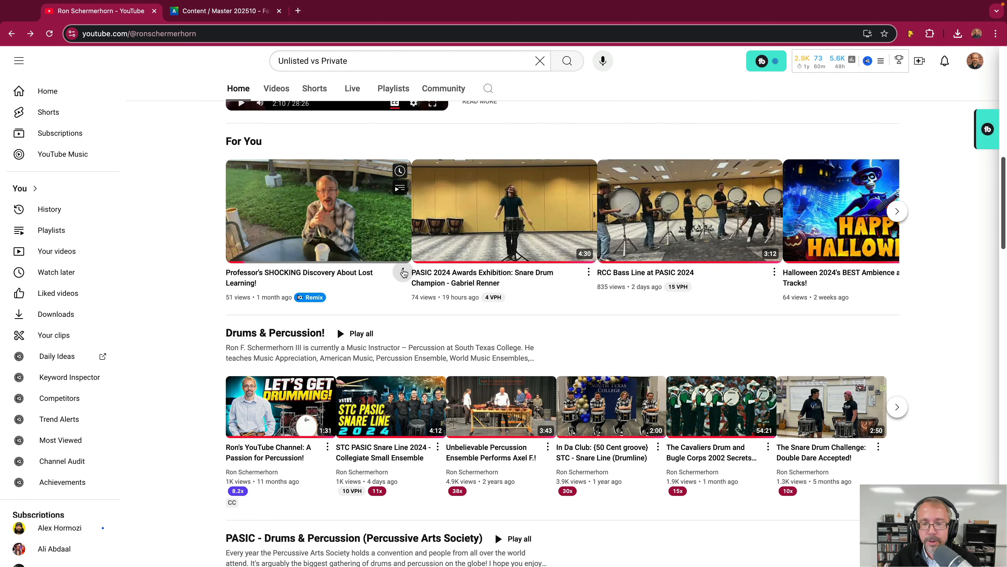
{"action": "left_click", "coordinate": [403, 272]}
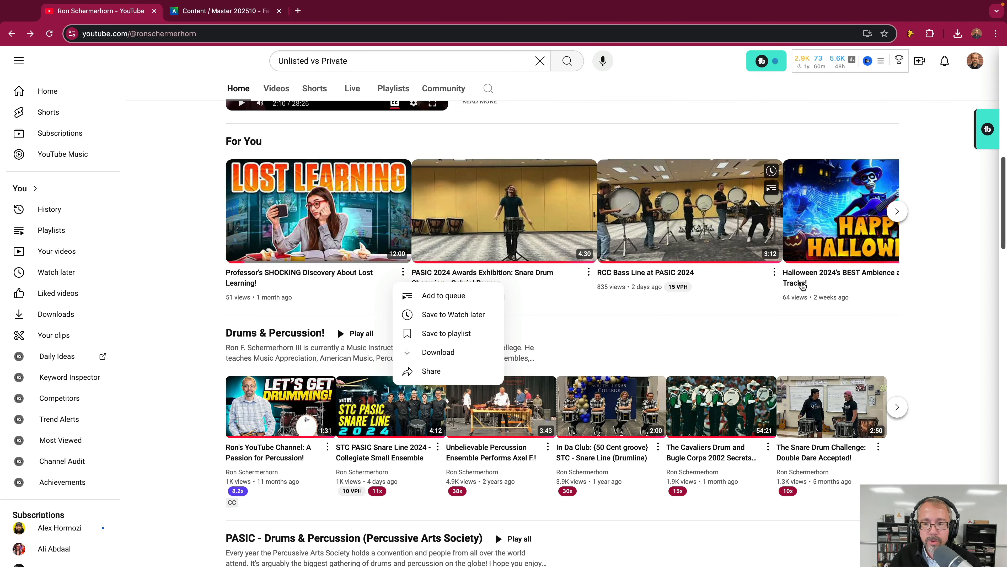
{"action": "left_click", "coordinate": [949, 285]}
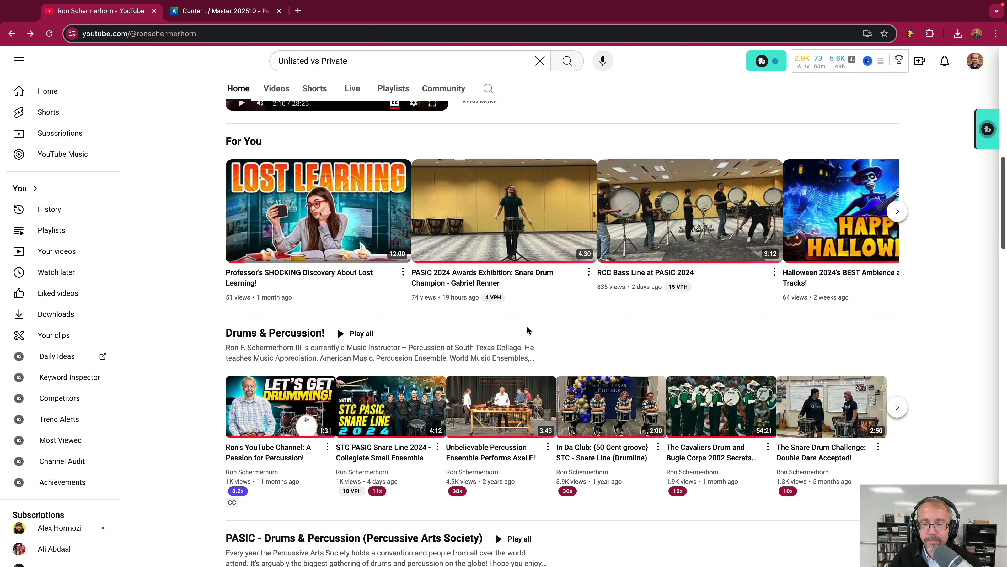
- Open the video "Professor's SHOCKING Discovery About Lost Learning!", highlight its full title, and return to the channel page
{"action": "scroll", "coordinate": [529, 332], "scroll_direction": "down", "scroll_amount": 1}
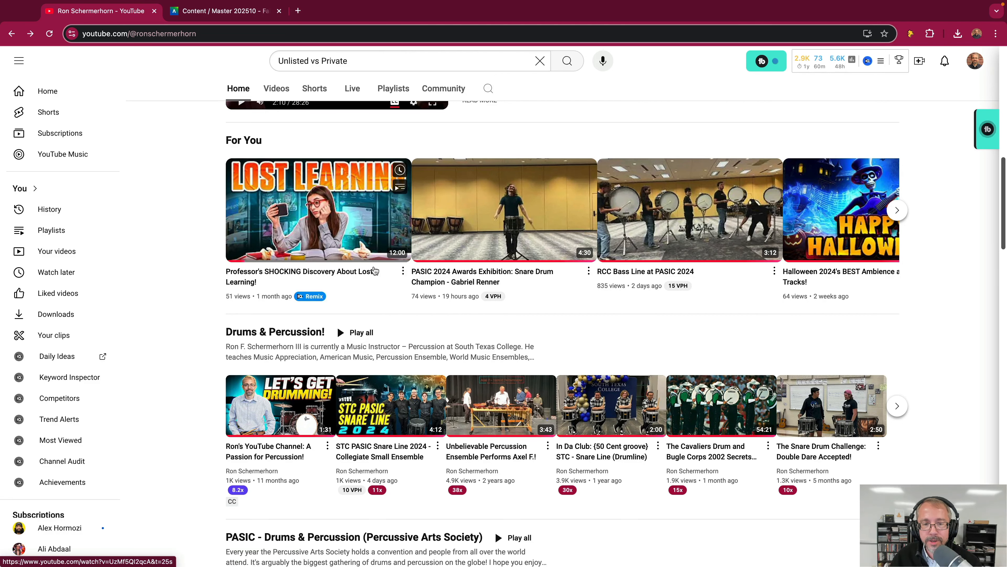
{"action": "left_click", "coordinate": [321, 273]}
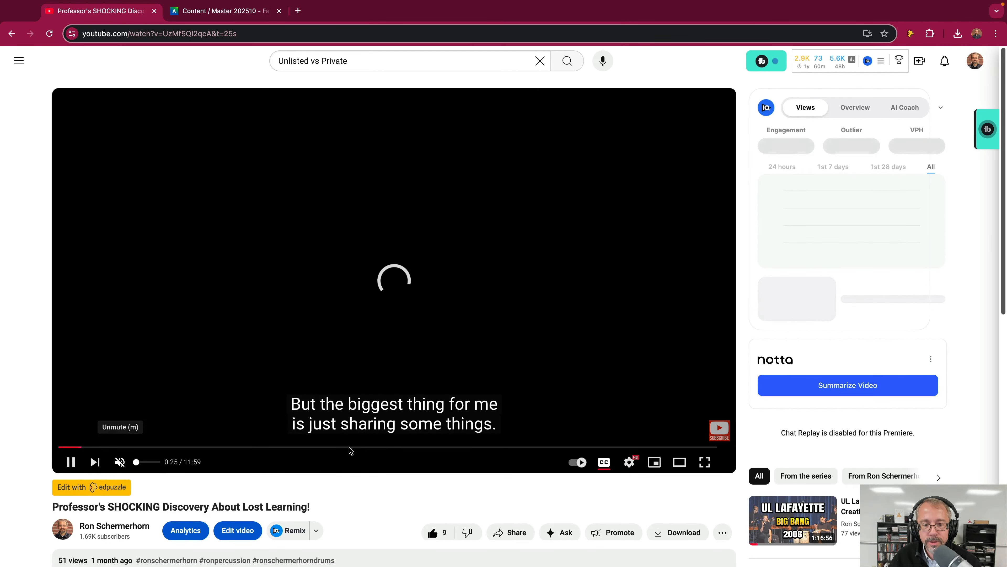
{"action": "scroll", "coordinate": [349, 448], "scroll_direction": "down", "scroll_amount": 2}
{"action": "left_click_drag", "start_coordinate": [280, 444], "coordinate": [52, 442]}
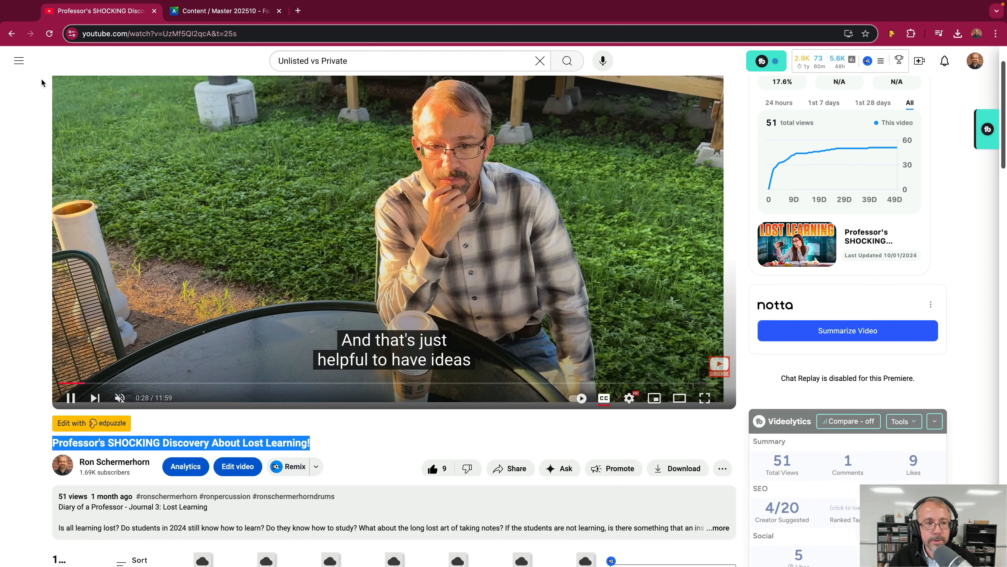
{"action": "left_click", "coordinate": [11, 33]}
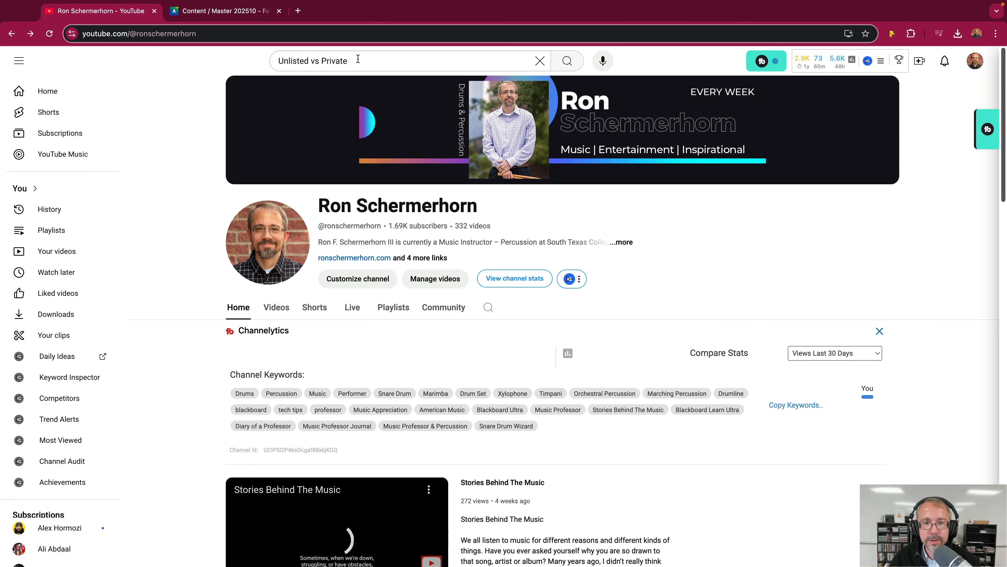
- Clear the "Unlisted vs Private" text from the YouTube search field
{"action": "left_click", "coordinate": [358, 60]}
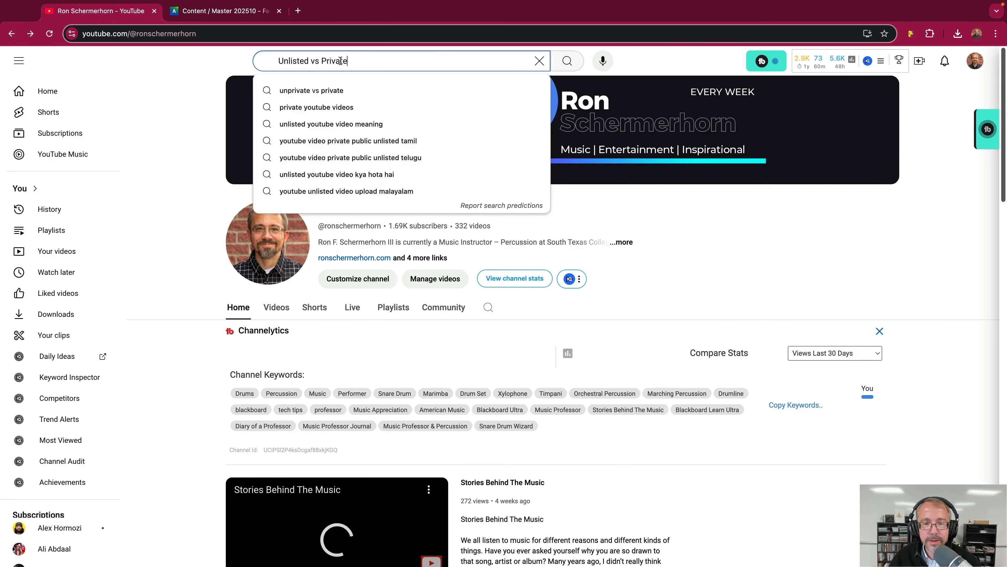
{"action": "left_click_drag", "start_coordinate": [358, 59], "coordinate": [278, 61]}
{"action": "type", "text": "U"}
{"action": "key", "text": "BackSpace"}
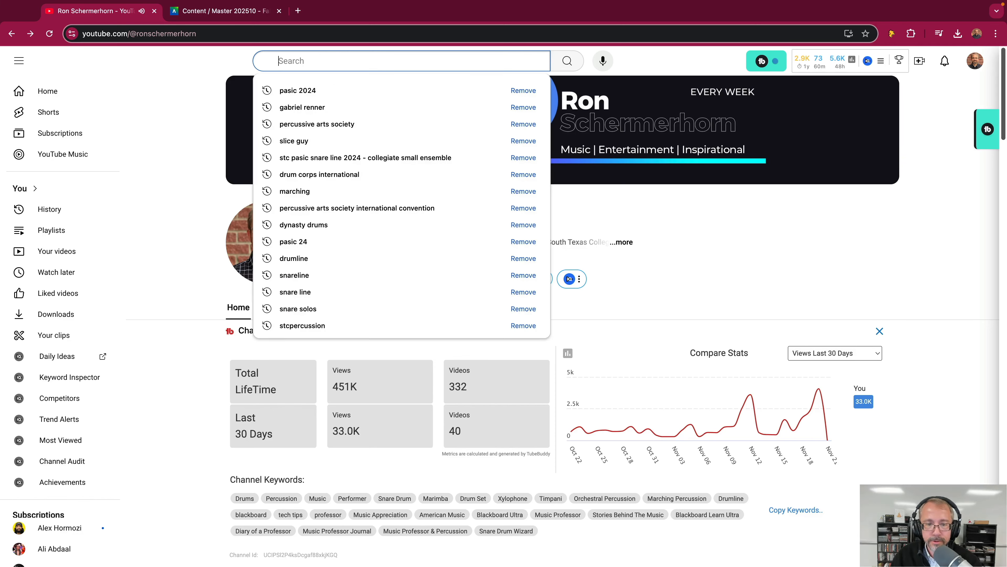
- Pause the featured video "Stories Behind The Music" on the channel home page
{"action": "scroll", "coordinate": [270, 328], "scroll_direction": "down", "scroll_amount": 5}
{"action": "scroll", "coordinate": [269, 328], "scroll_direction": "down", "scroll_amount": 3}
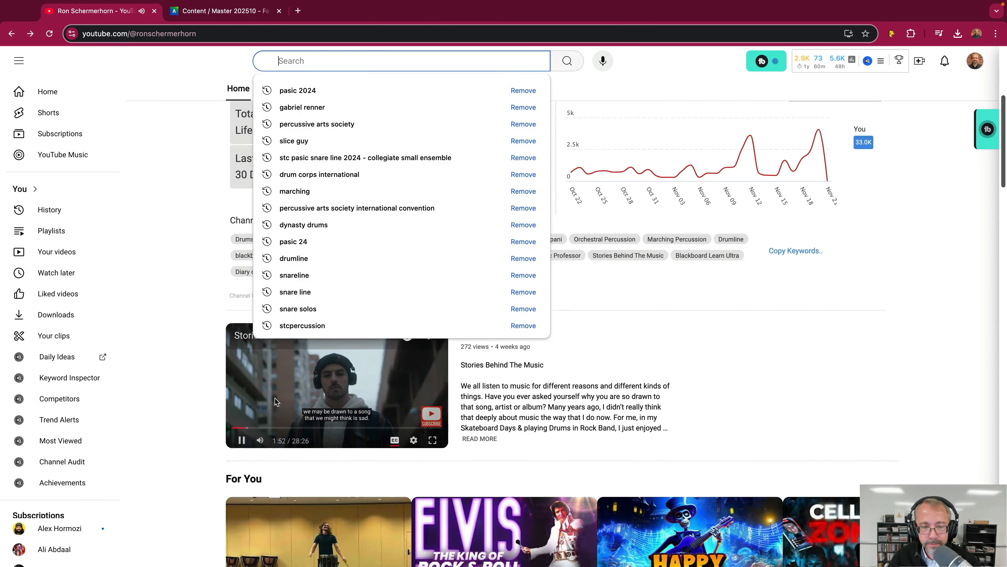
{"action": "left_click", "coordinate": [242, 418]}
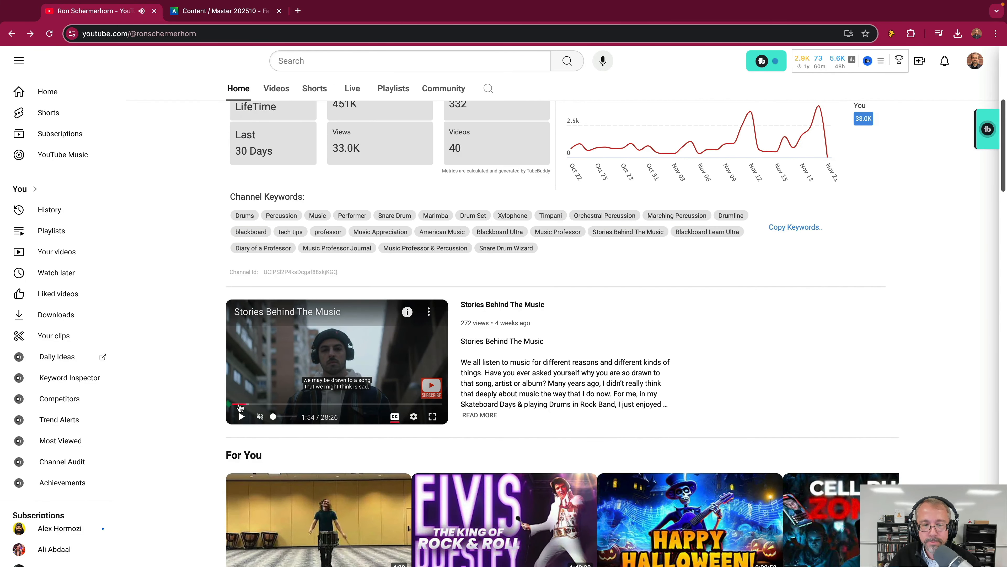
- Return to the Blackboard submission and use the editor's YouTube video insertion to search for "Padlet Hacks" plus the channel owner's name
{"action": "left_click", "coordinate": [227, 14]}
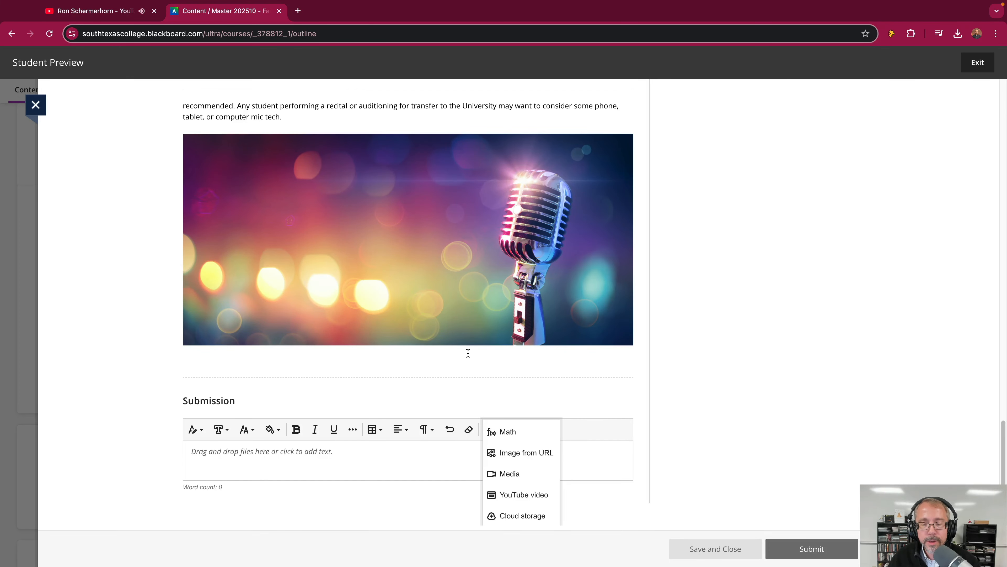
{"action": "left_click", "coordinate": [530, 499]}
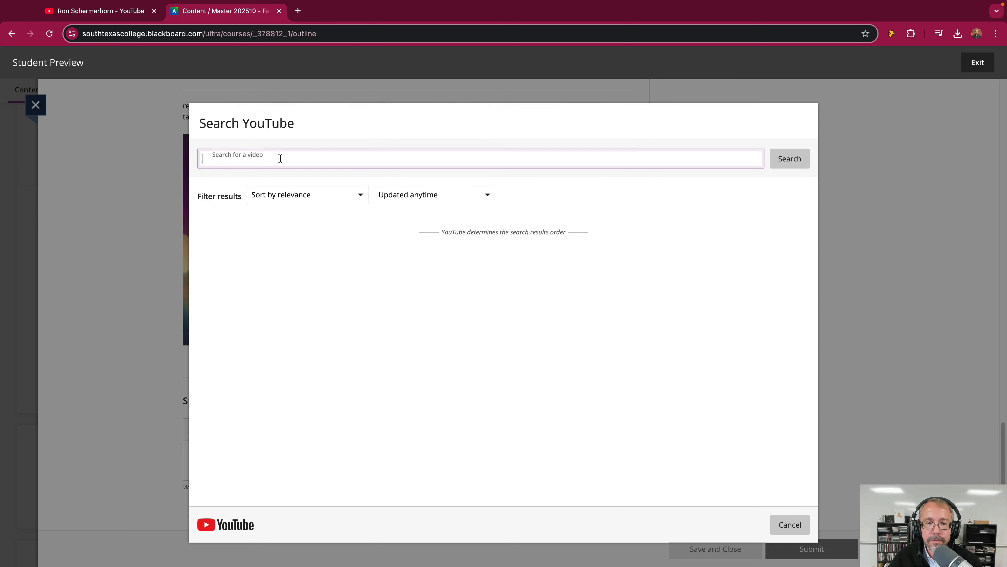
{"action": "left_click", "coordinate": [280, 158]}
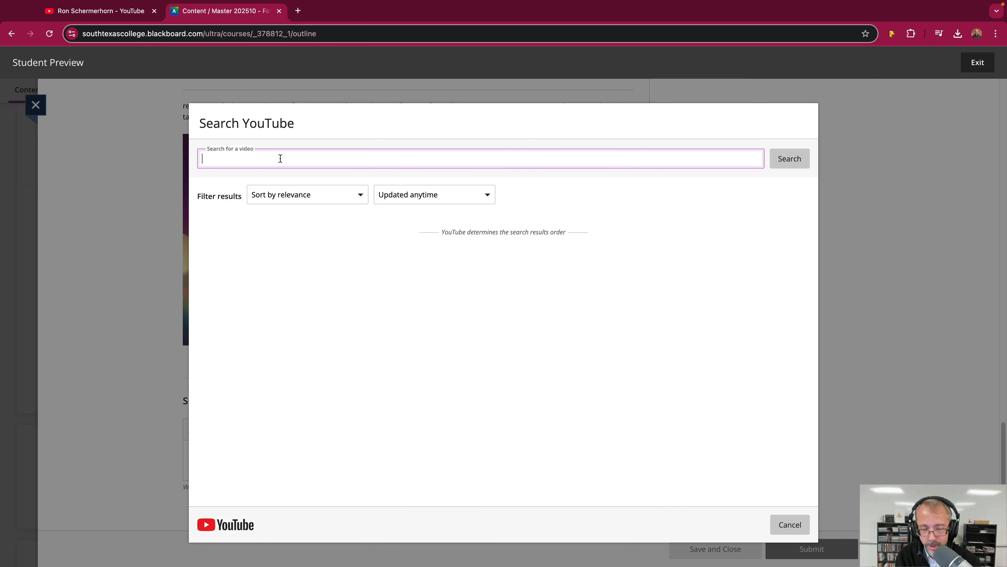
{"action": "type", "text": "Pa"}
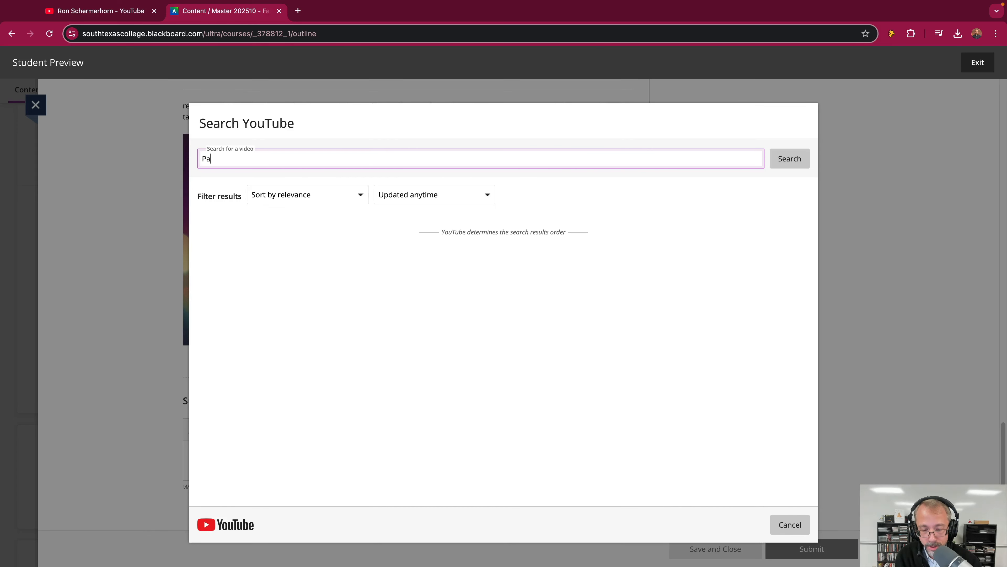
{"action": "type", "text": "dlet HAc"}
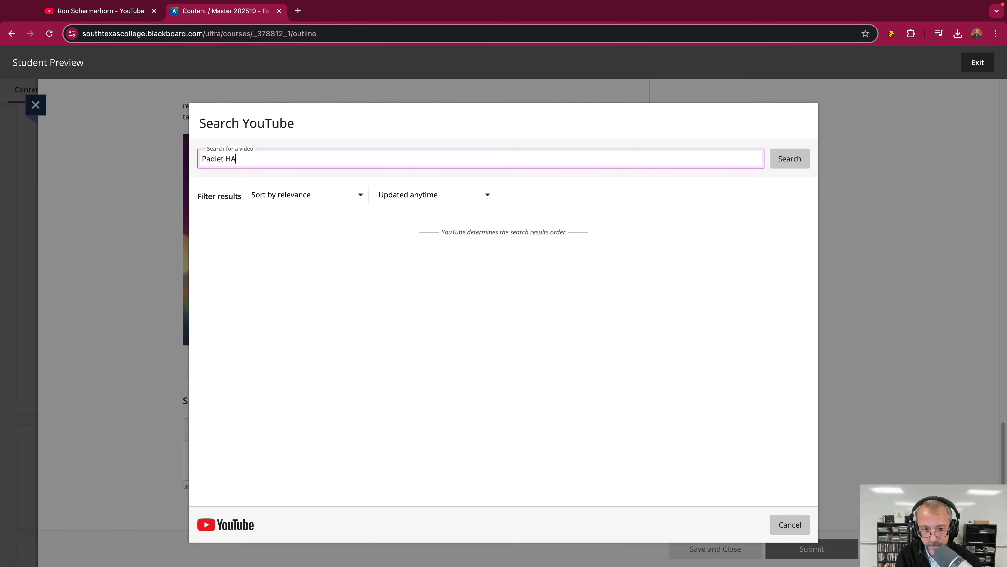
{"action": "key", "text": "BackSpace"}
{"action": "key", "text": "BackSpace"}
{"action": "type", "text": "acks"}
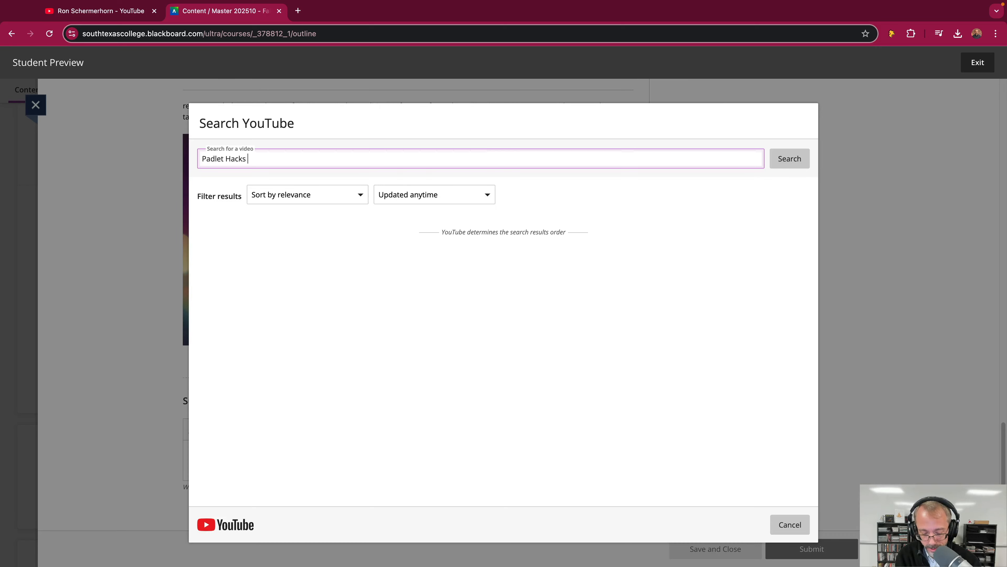
{"action": "type", "text": " Ron Scher"}
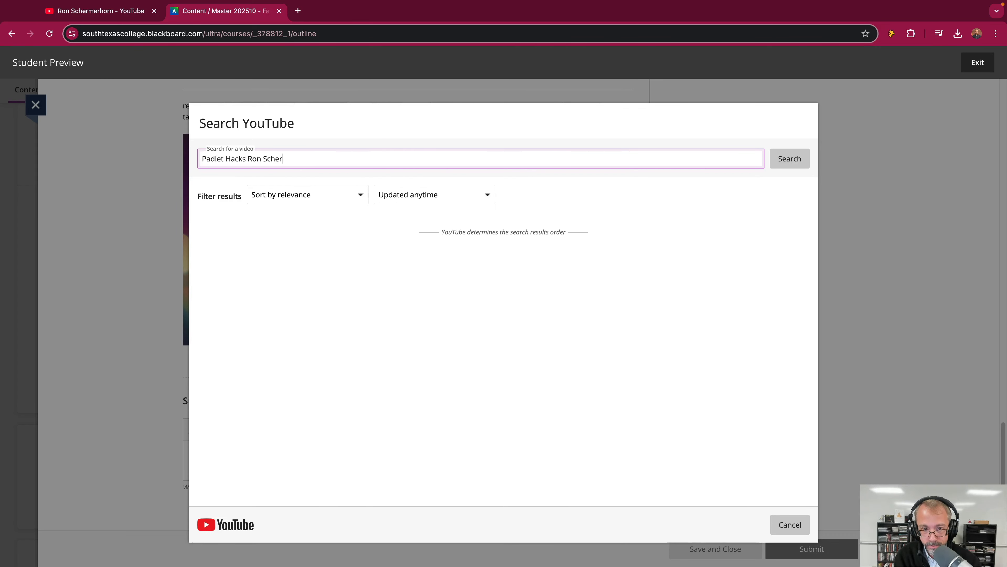
{"action": "type", "text": "merhorn"}
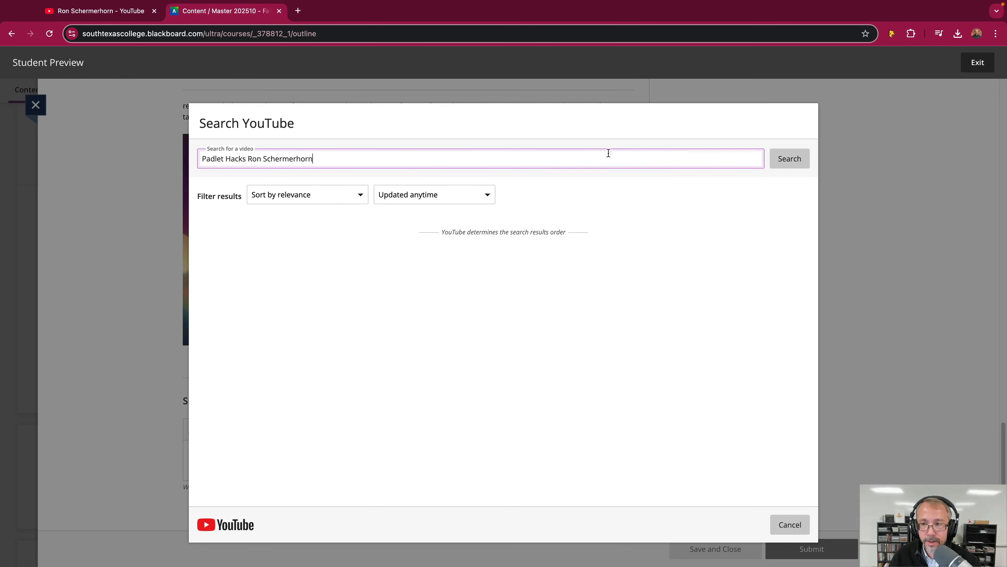
{"action": "left_click", "coordinate": [789, 162]}
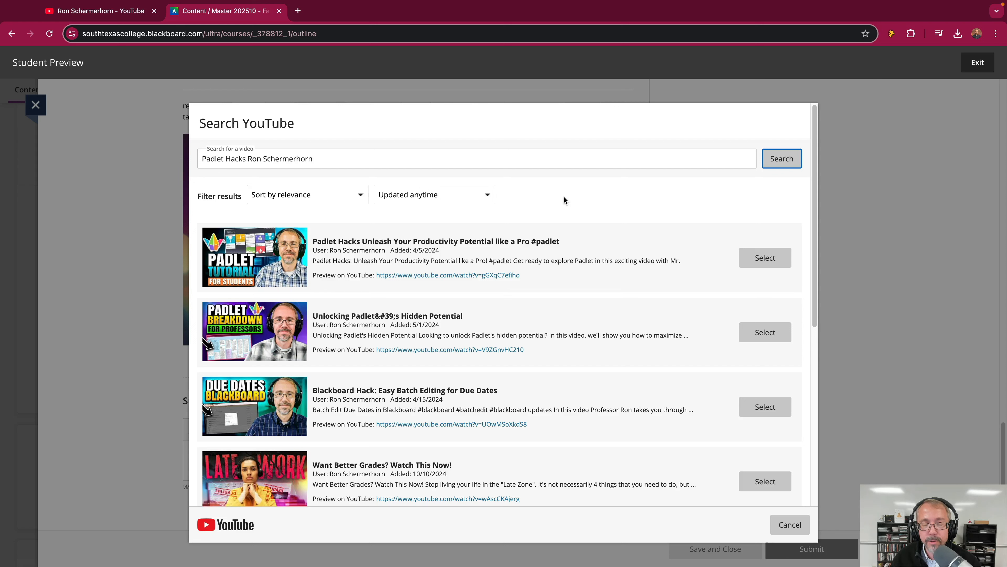
- Highlight the full search query in the Search YouTube dialog to point it out, and clear the highlight
{"action": "left_click", "coordinate": [336, 158]}
{"action": "left_click_drag", "start_coordinate": [336, 158], "coordinate": [204, 159]}
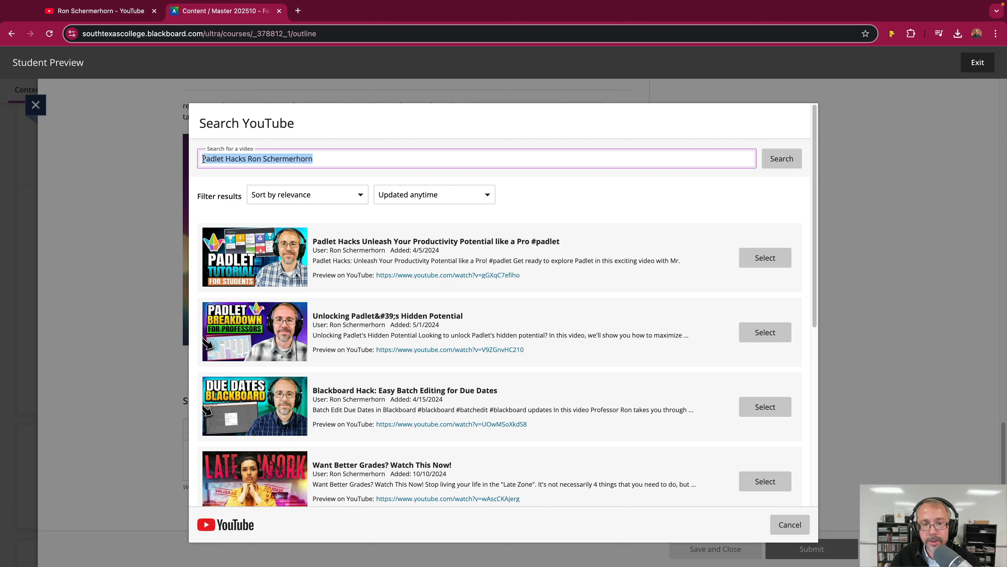
{"action": "left_click", "coordinate": [437, 159]}
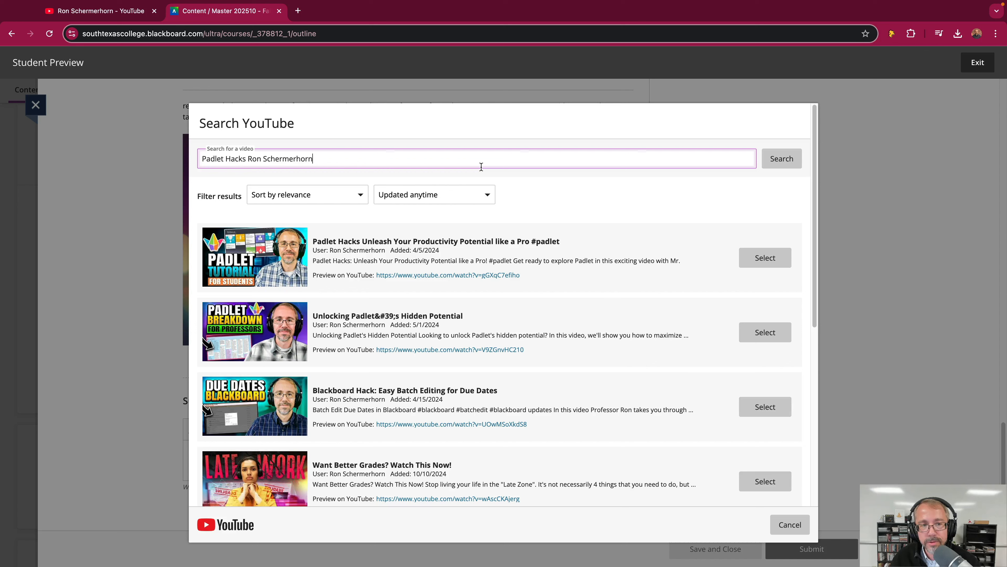
- Switch to the YouTube channel page, open its own video list in YouTube Studio, and examine the visibility column for the videos
{"action": "left_click", "coordinate": [121, 12]}
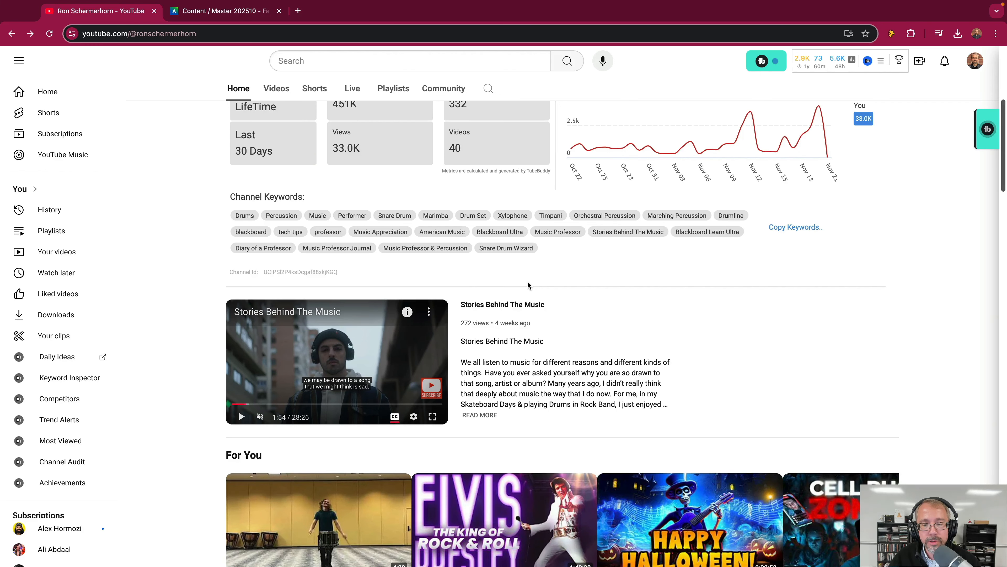
{"action": "scroll", "coordinate": [527, 282], "scroll_direction": "down", "scroll_amount": 10}
{"action": "scroll", "coordinate": [527, 286], "scroll_direction": "down", "scroll_amount": 2}
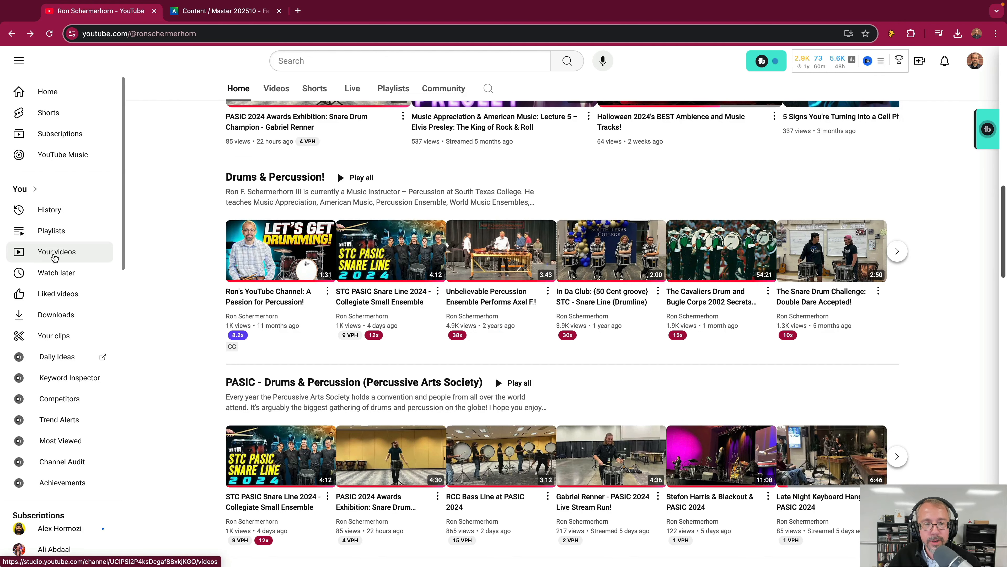
{"action": "left_click", "coordinate": [57, 253]}
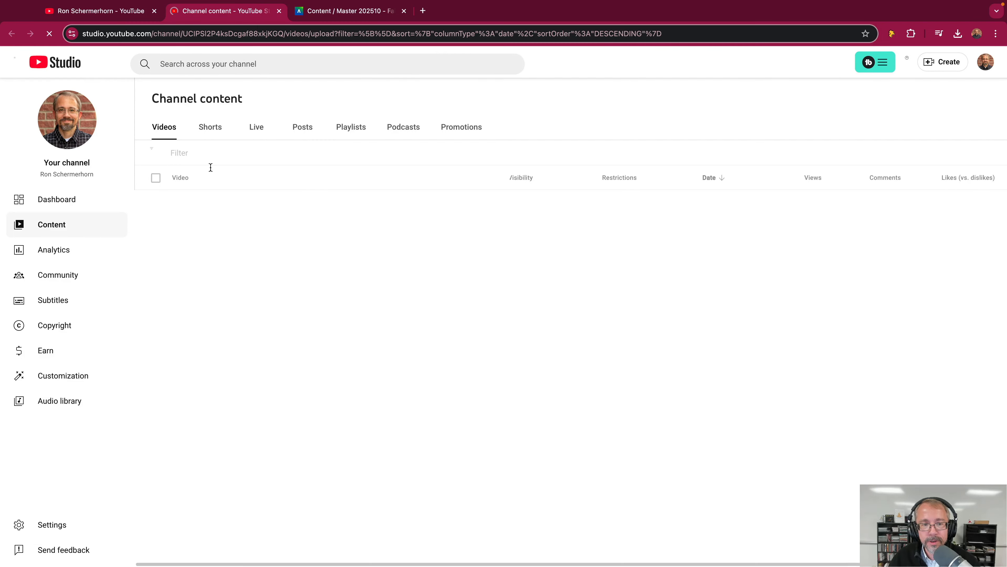
{"action": "scroll", "coordinate": [371, 256], "scroll_direction": "down", "scroll_amount": 5}
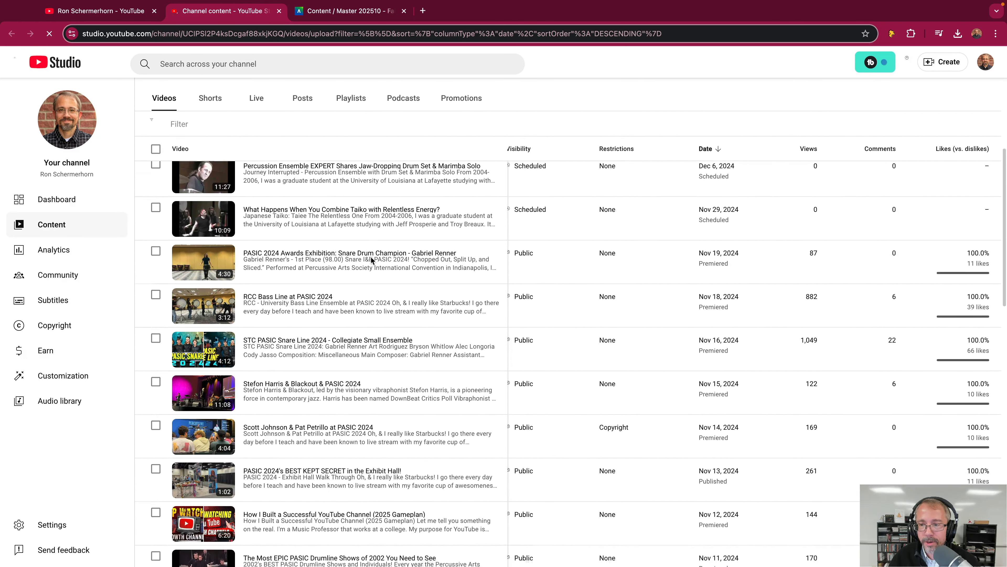
{"action": "scroll", "coordinate": [371, 256], "scroll_direction": "down", "scroll_amount": 2}
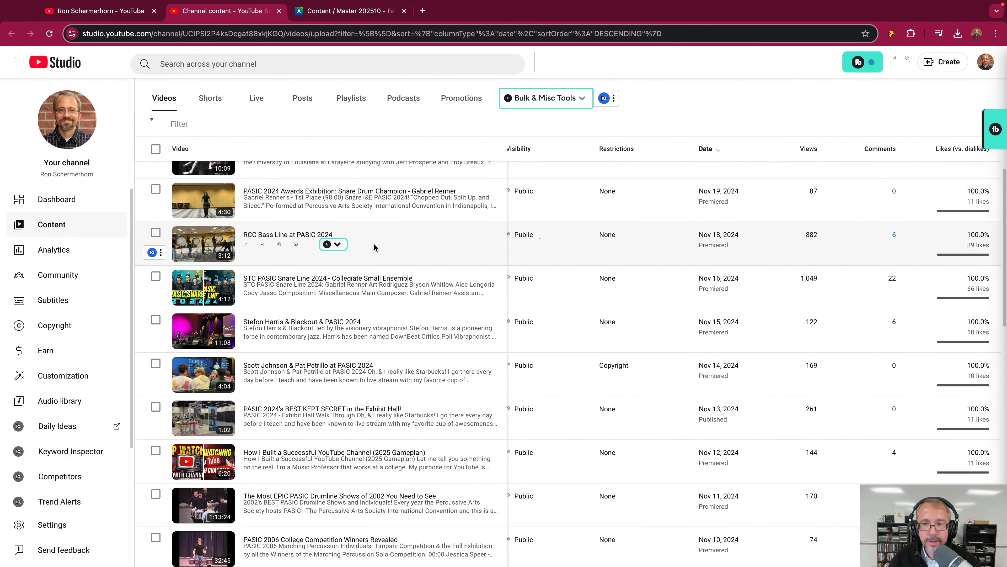
{"action": "scroll", "coordinate": [414, 286], "scroll_direction": "down", "scroll_amount": 1}
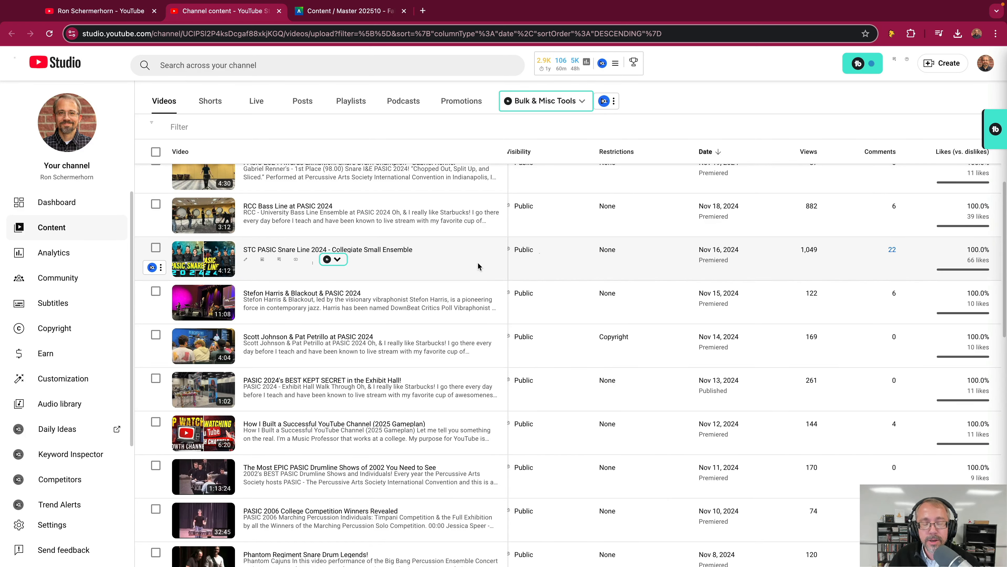
{"action": "scroll", "coordinate": [478, 265], "scroll_direction": "up", "scroll_amount": 1}
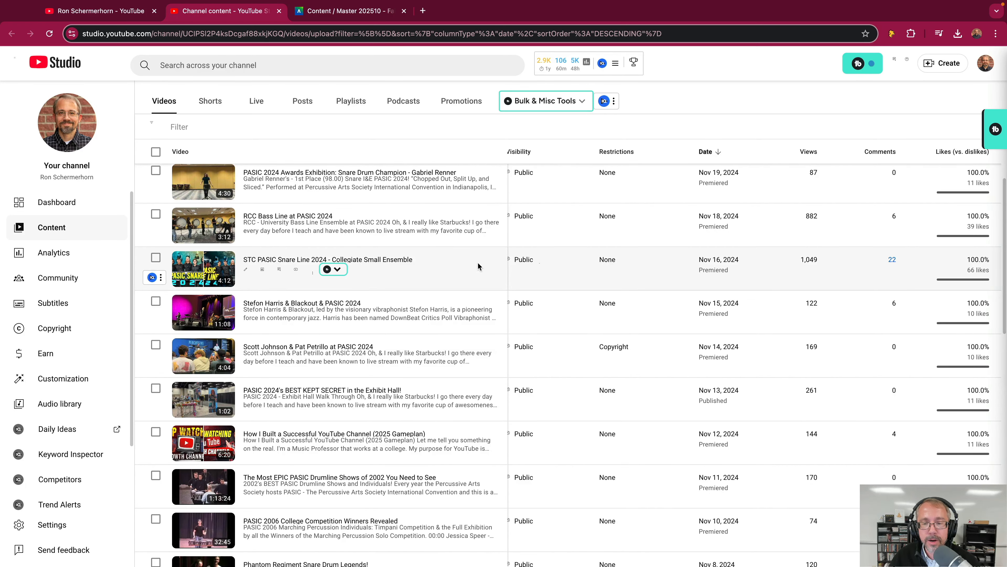
{"action": "scroll", "coordinate": [478, 267], "scroll_direction": "up", "scroll_amount": 1}
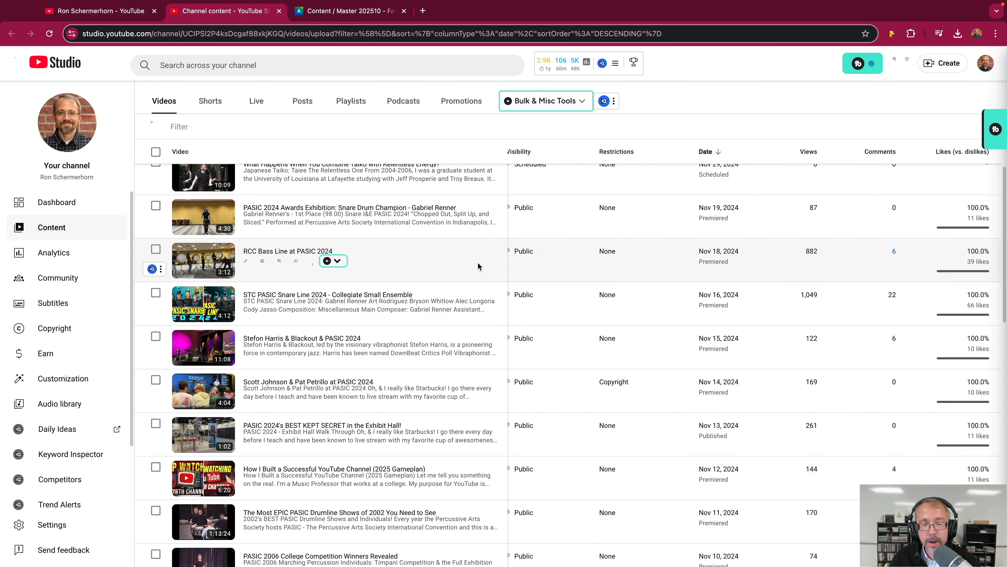
{"action": "scroll", "coordinate": [478, 265], "scroll_direction": "up", "scroll_amount": 1}
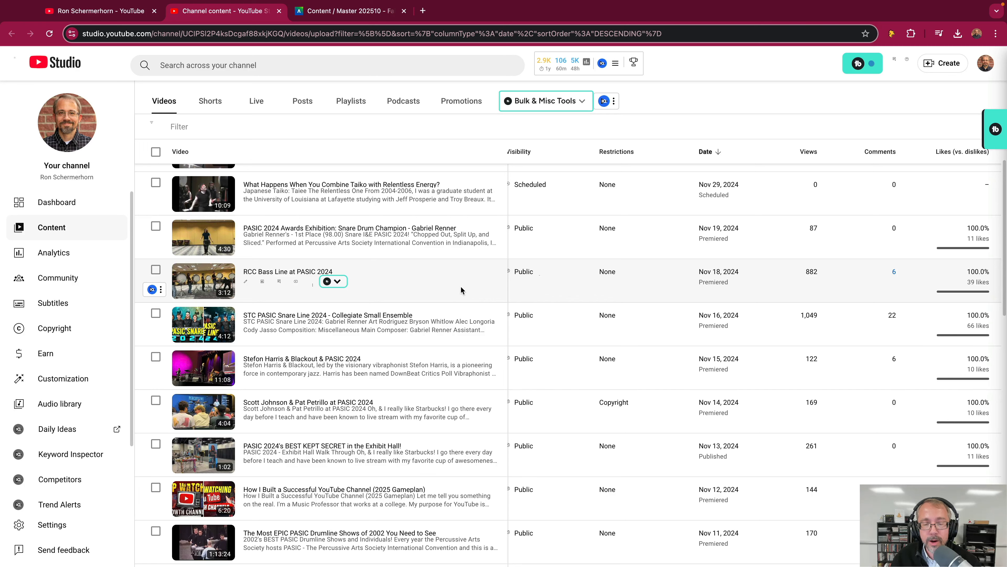
{"action": "scroll", "coordinate": [456, 287], "scroll_direction": "up", "scroll_amount": 6}
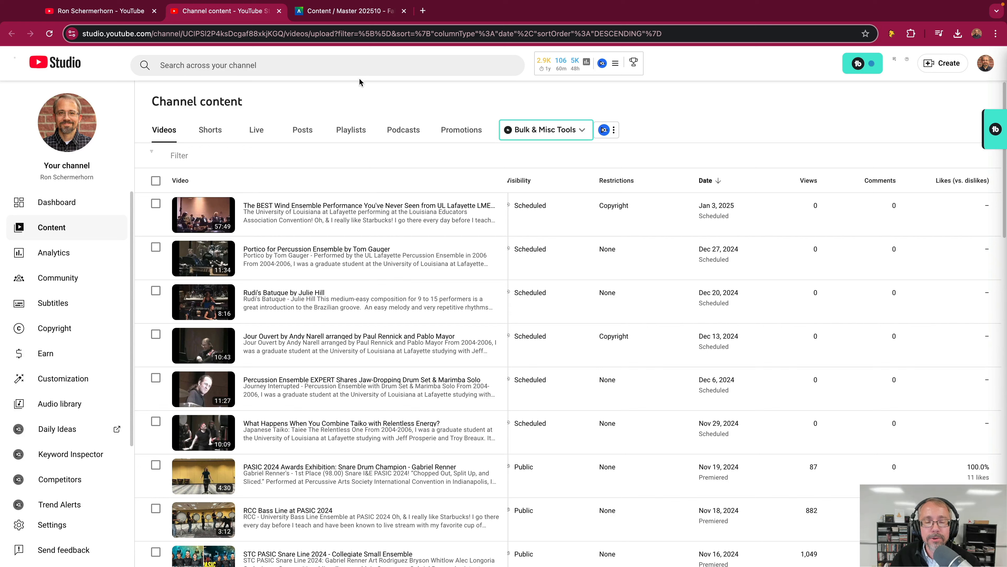
- Close YouTube Studio, return to Blackboard, and insert "Padlet Hacks Unleash Your Productivity Potential like a Pro #padlet" for inline display in the submission
{"action": "left_click", "coordinate": [279, 11]}
{"action": "left_click", "coordinate": [221, 10]}
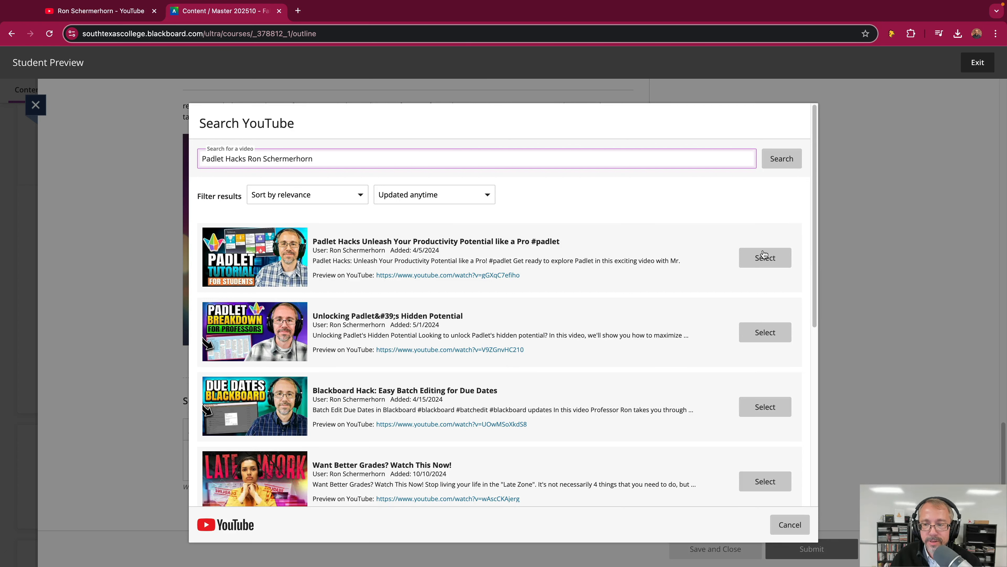
{"action": "left_click", "coordinate": [765, 258]}
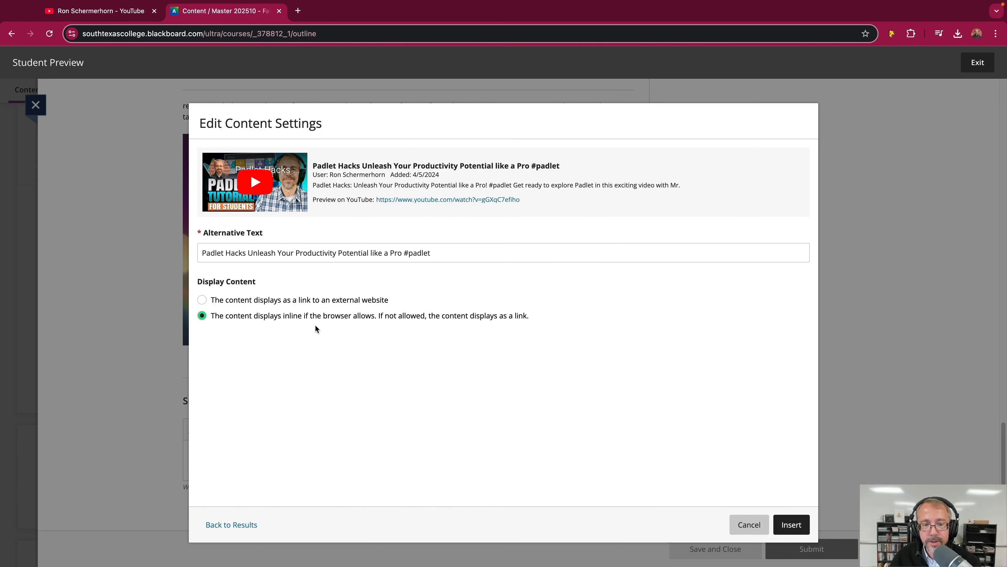
{"action": "left_click", "coordinate": [792, 523]}
{"action": "scroll", "coordinate": [445, 301], "scroll_direction": "down", "scroll_amount": 4}
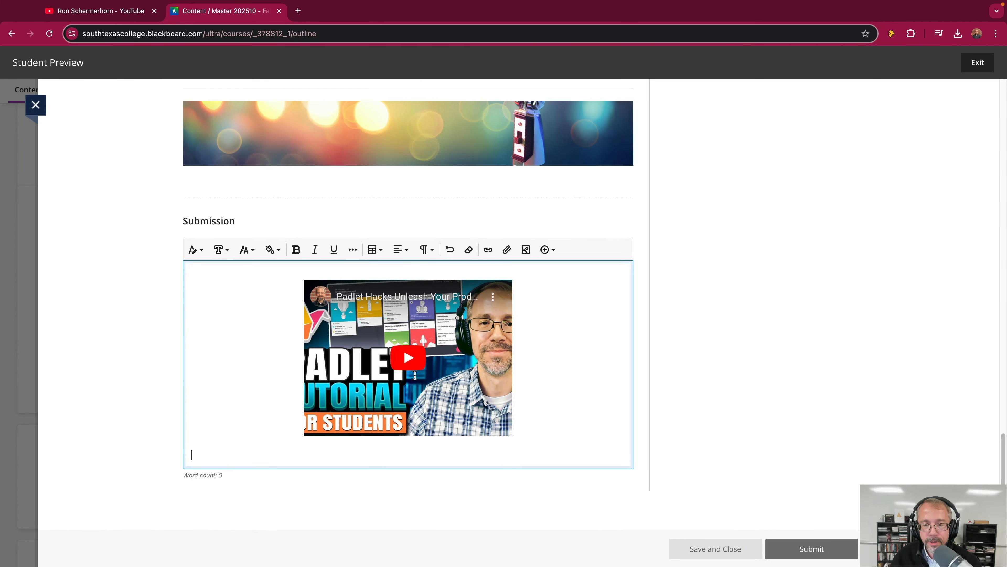
- Remove the extra blank line below the embedded Padlet video in the submission and select the video
{"action": "left_click", "coordinate": [304, 461]}
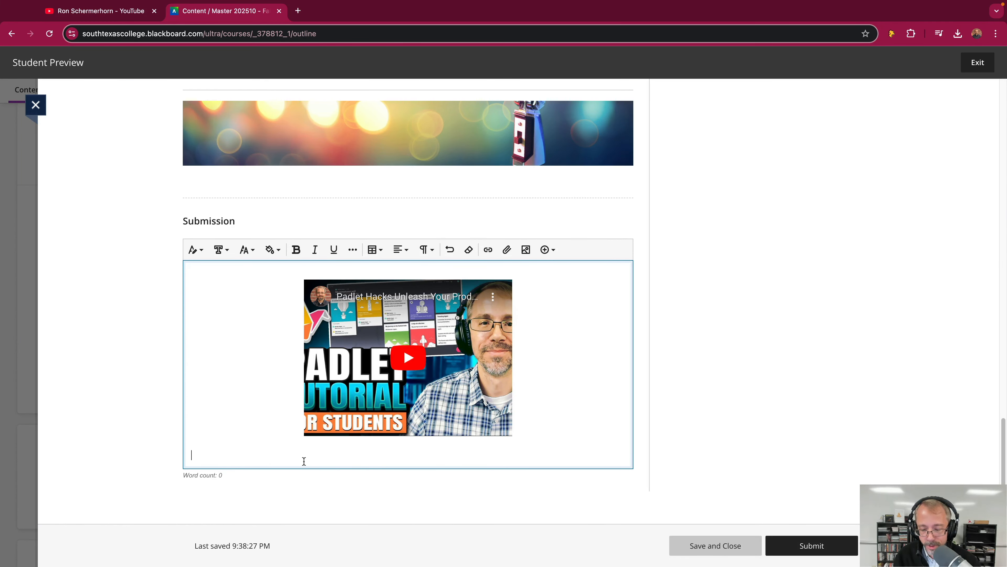
{"action": "key", "text": "BackSpace"}
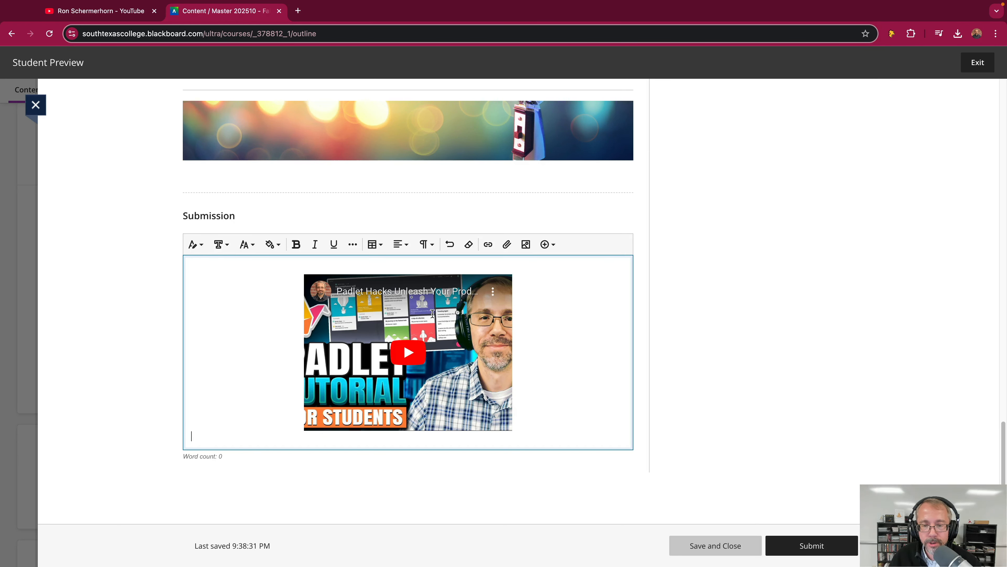
{"action": "left_click", "coordinate": [371, 310]}
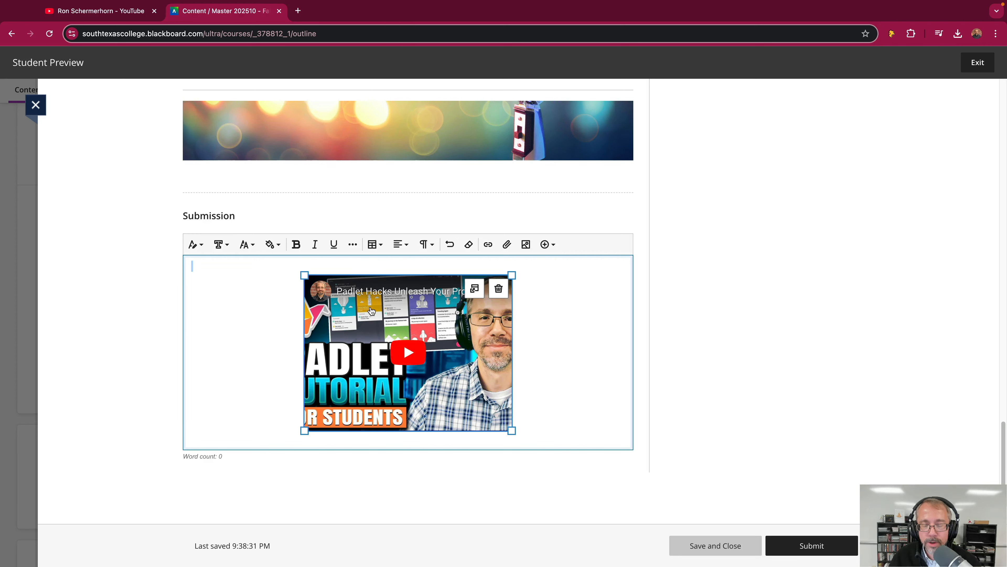
- Delete the embedded Padlet video from the submission and go back up to the assignment instructions
{"action": "left_click", "coordinate": [498, 290]}
{"action": "scroll", "coordinate": [454, 369], "scroll_direction": "up", "scroll_amount": 10}
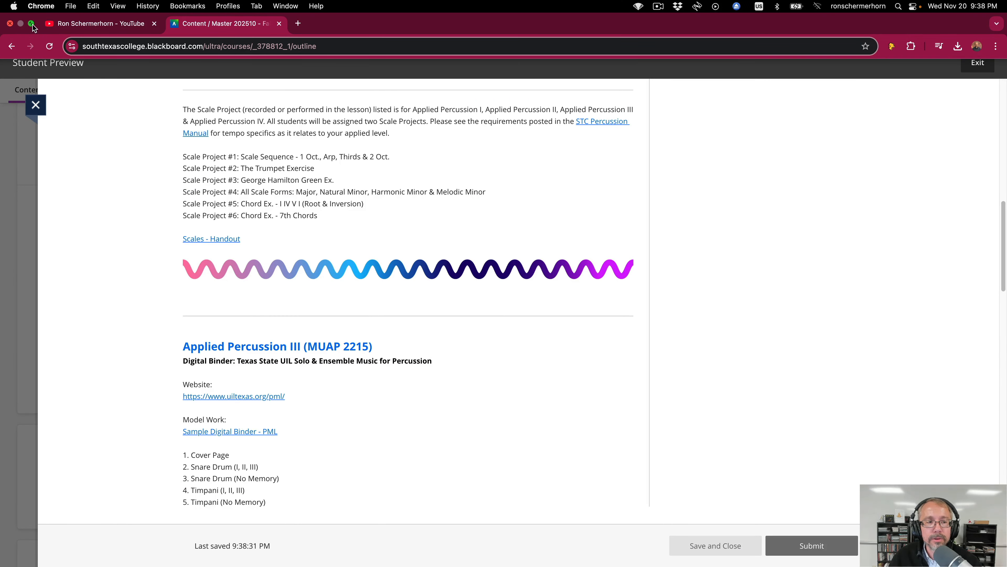
- Take the browser out of full screen and move its window fully into view on the desktop
{"action": "left_click", "coordinate": [32, 24]}
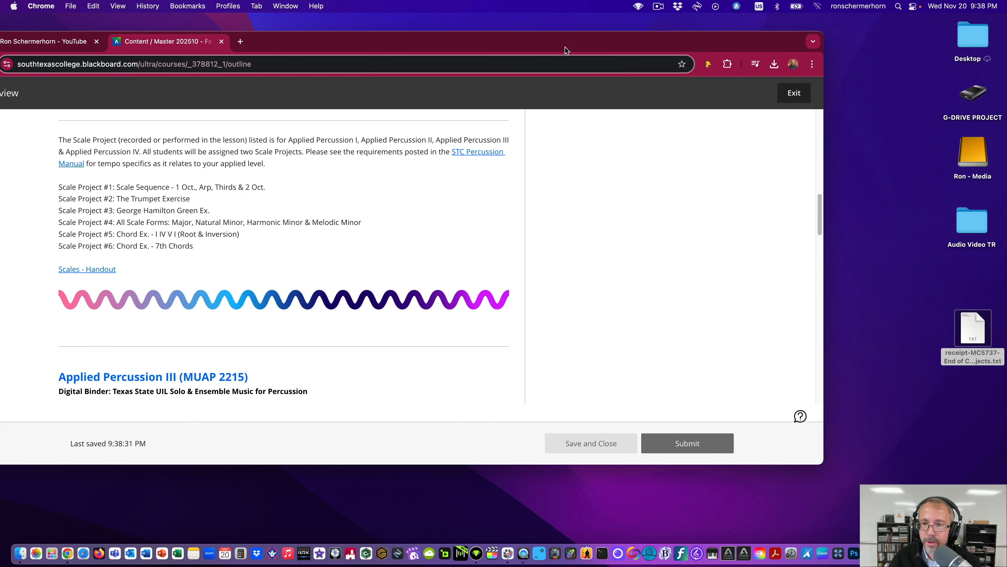
{"action": "left_click_drag", "start_coordinate": [565, 47], "coordinate": [615, 29]}
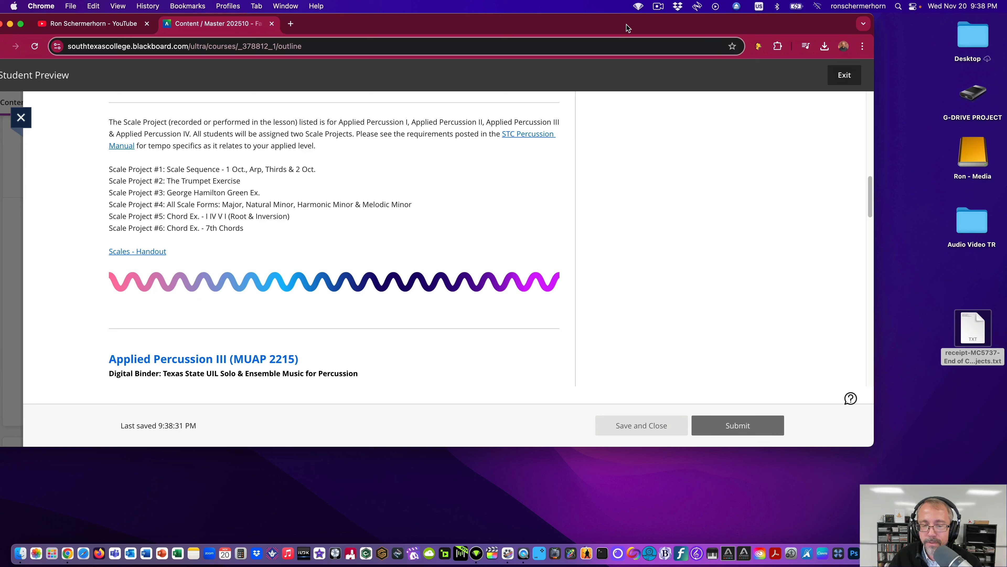
{"action": "scroll", "coordinate": [590, 237], "scroll_direction": "up", "scroll_amount": 10}
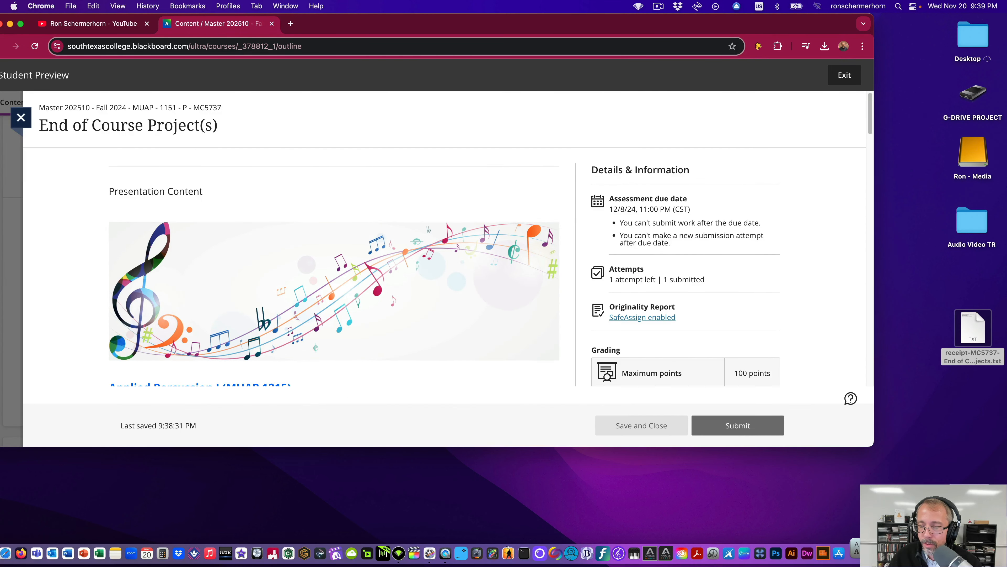
{"action": "left_click_drag", "start_coordinate": [85, 27], "coordinate": [145, 27]}
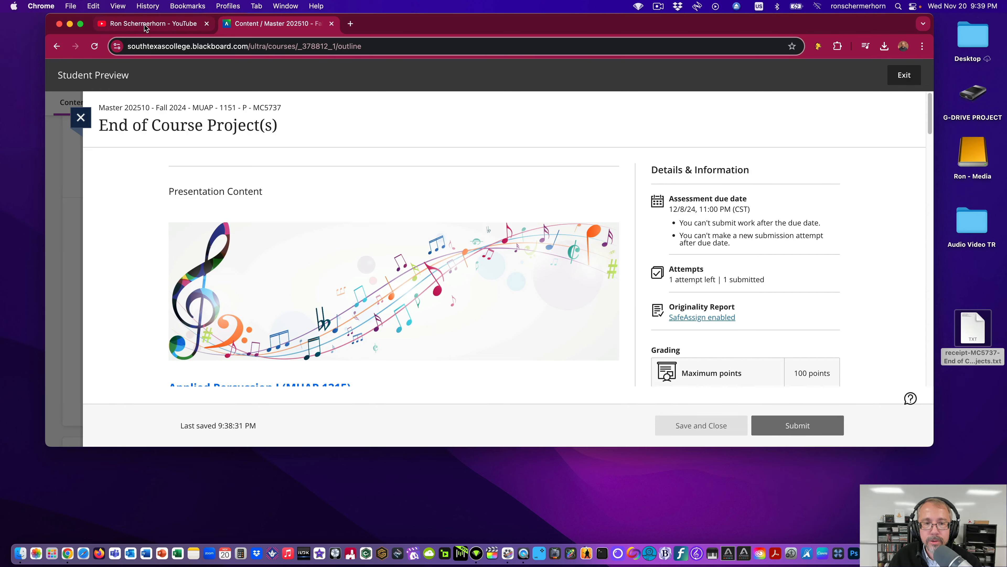
- Switch to the YouTube channel page and start a new video upload in YouTube Studio, with the browser in full screen
{"action": "left_click", "coordinate": [145, 28]}
{"action": "scroll", "coordinate": [719, 180], "scroll_direction": "up", "scroll_amount": 5}
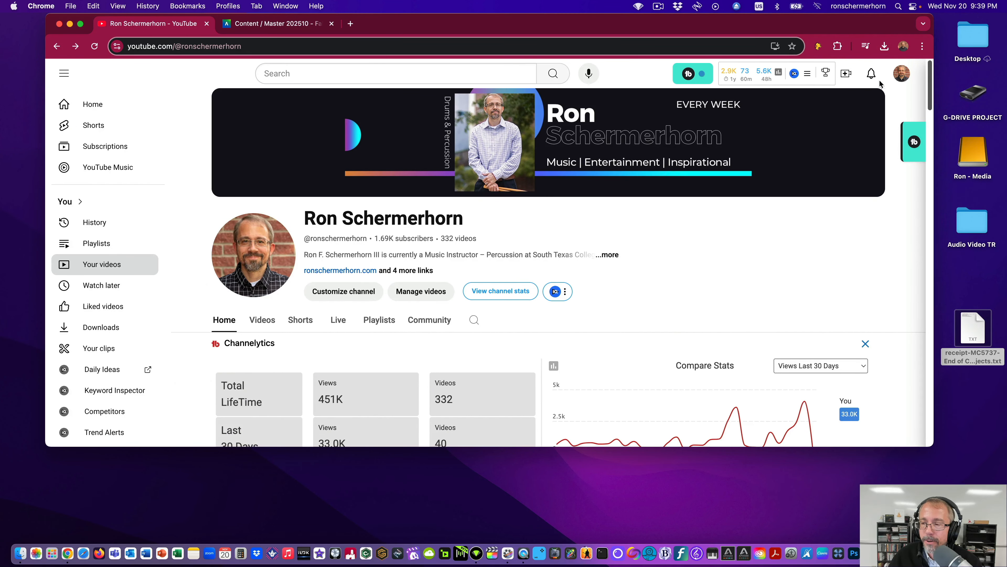
{"action": "left_click", "coordinate": [846, 73]}
{"action": "left_click", "coordinate": [890, 108]}
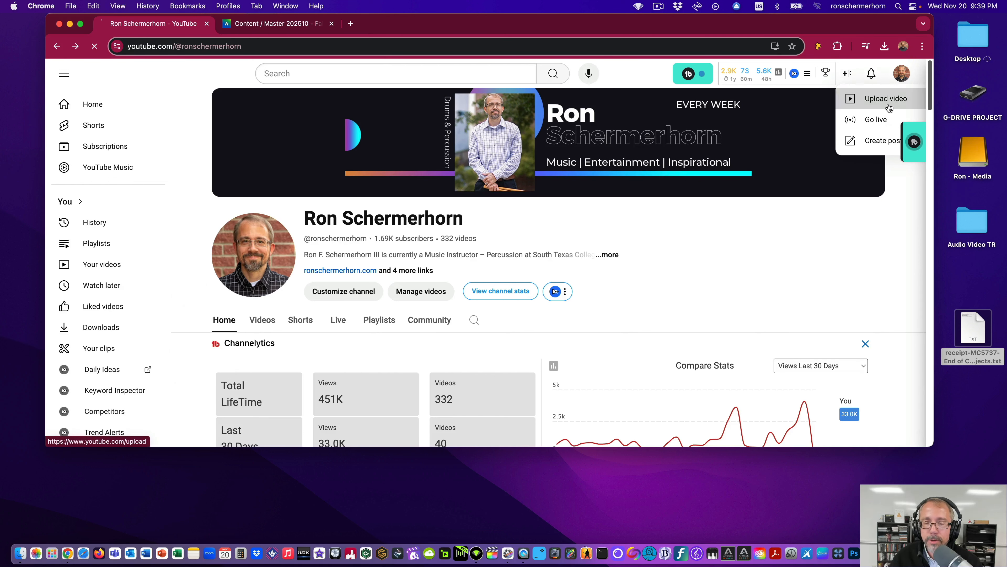
{"action": "left_click", "coordinate": [80, 24]}
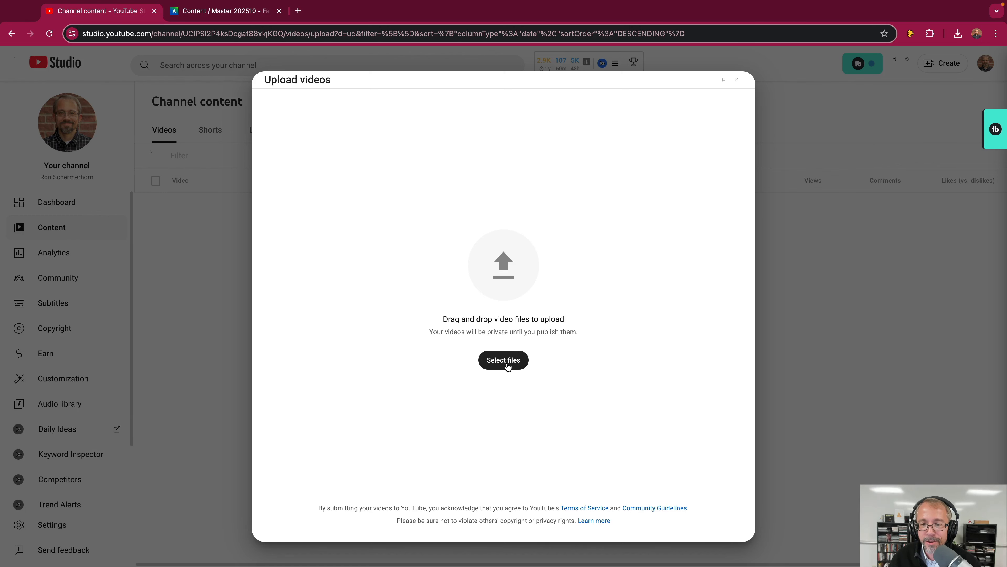
- Upload the file STC-Project-Sample.mov from the Audio Video TR folder
{"action": "left_click", "coordinate": [507, 365]}
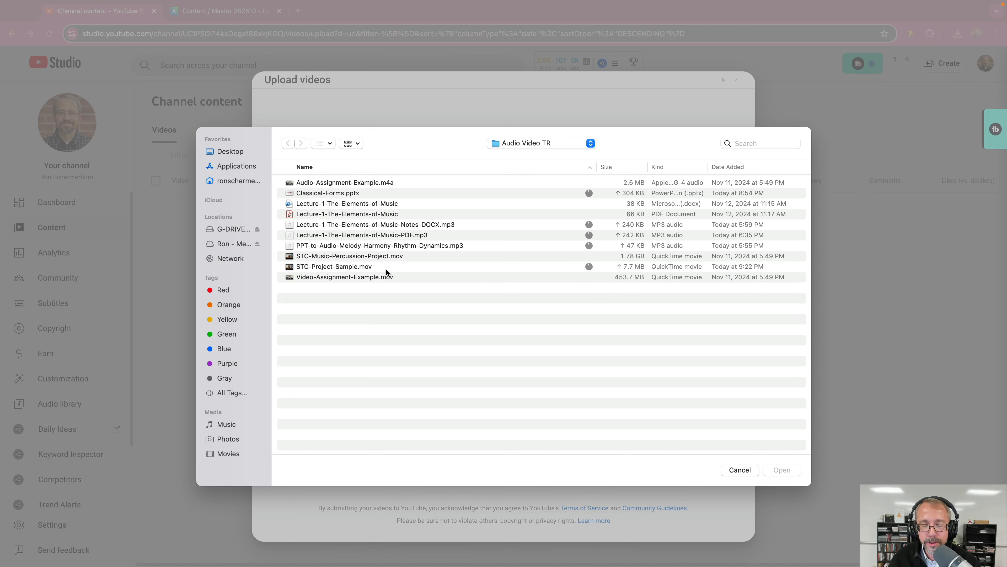
{"action": "left_click", "coordinate": [356, 268]}
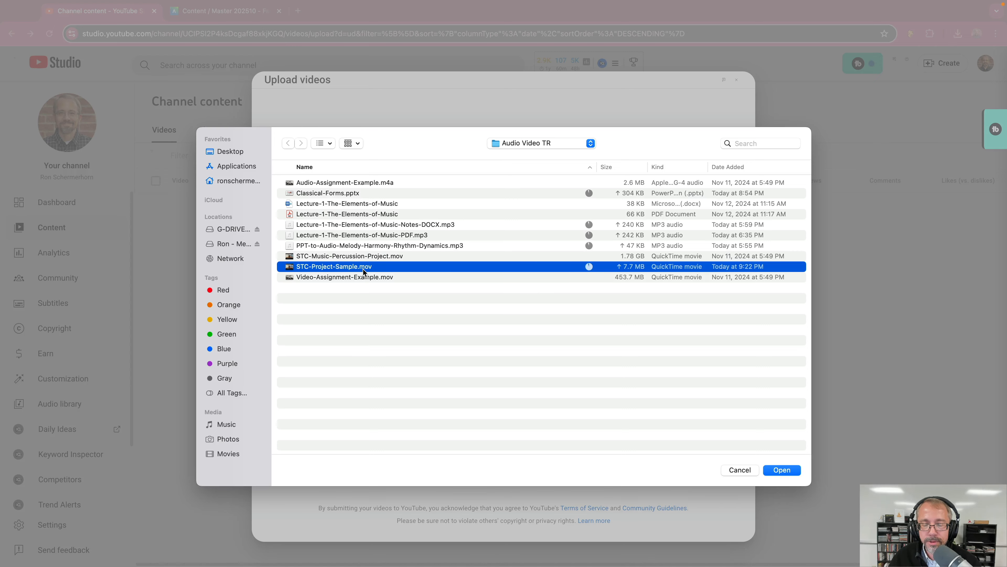
{"action": "left_click", "coordinate": [780, 469]}
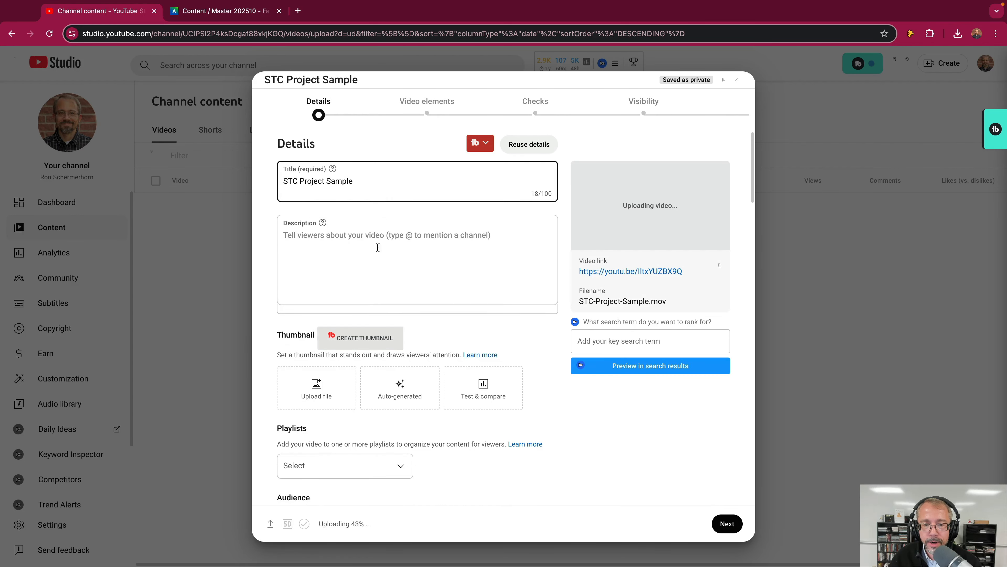
{"action": "left_click_drag", "start_coordinate": [354, 182], "coordinate": [281, 183]}
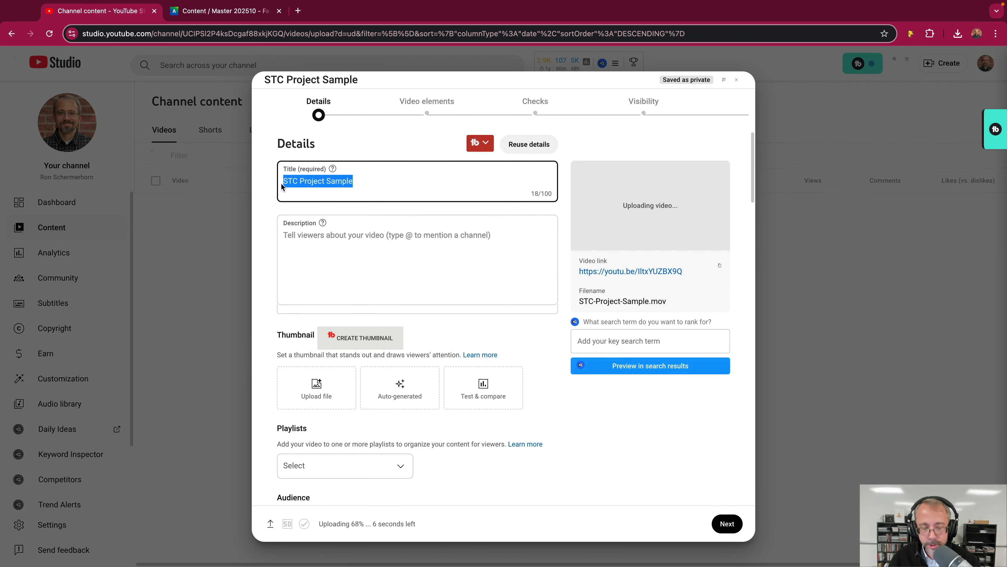
{"action": "type", "text": "c"}
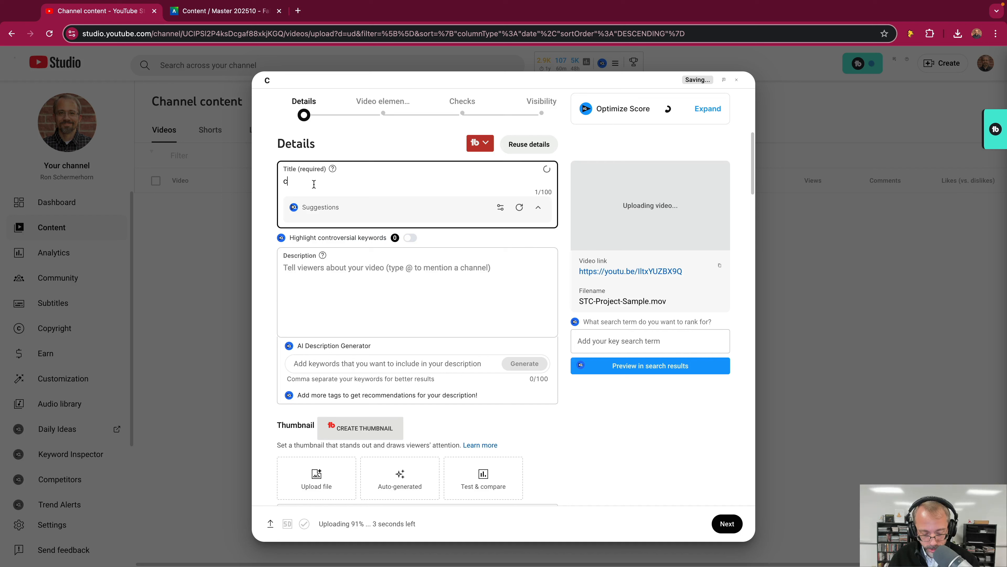
{"action": "key", "text": "ctrl+z"}
{"action": "left_click", "coordinate": [368, 183]}
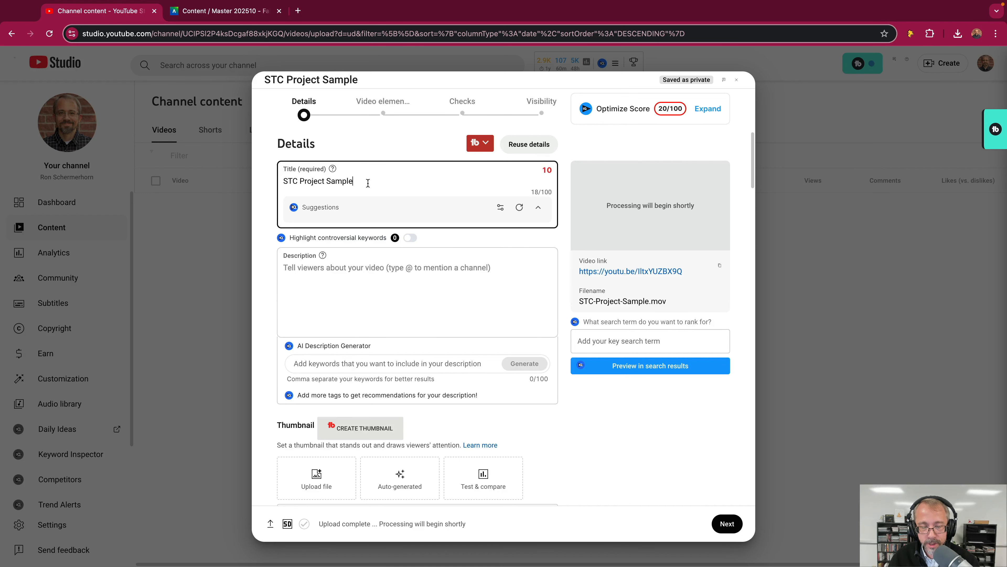
- Copy the title "STC Project Sample" into the video's description
{"action": "left_click_drag", "start_coordinate": [365, 183], "coordinate": [284, 184]}
{"action": "key", "text": "ctrl+c"}
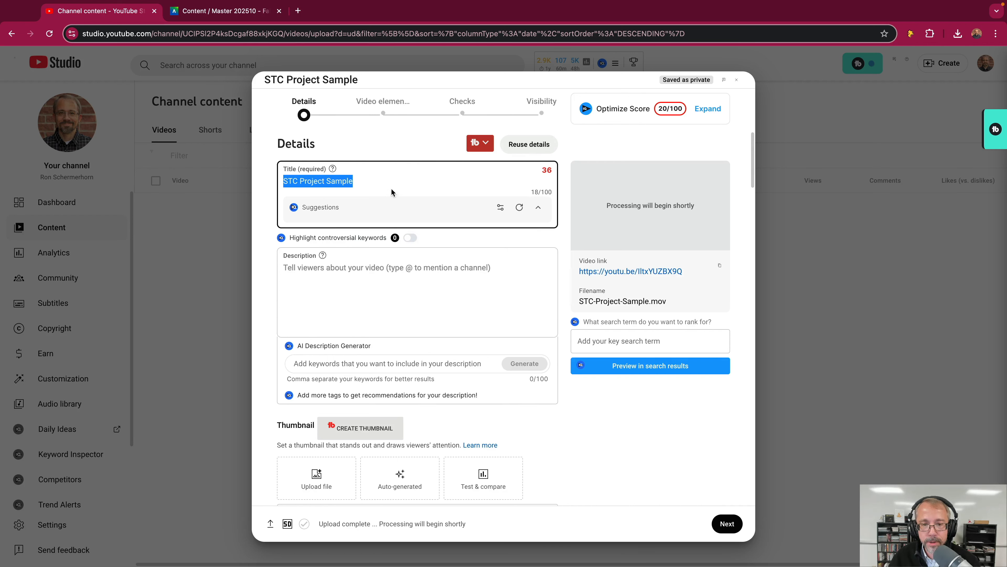
{"action": "left_click", "coordinate": [336, 277]}
{"action": "key", "text": "ctrl+v"}
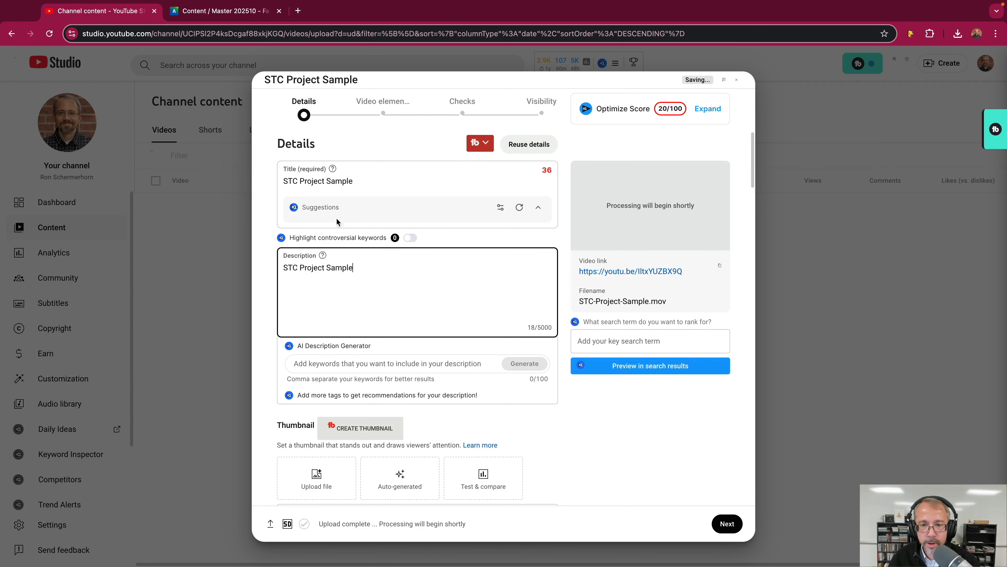
{"action": "scroll", "coordinate": [472, 275], "scroll_direction": "down", "scroll_amount": 2}
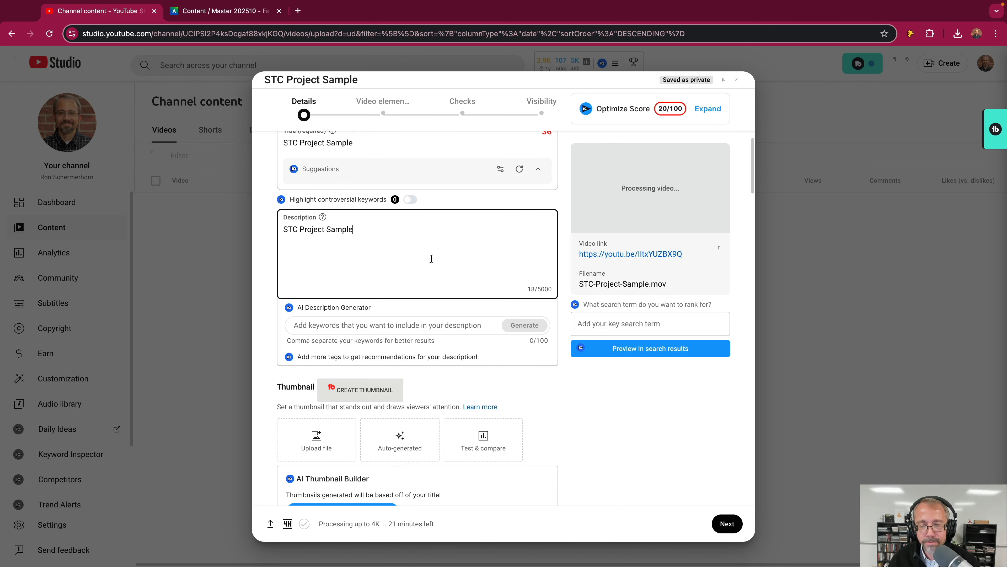
{"action": "scroll", "coordinate": [431, 259], "scroll_direction": "up", "scroll_amount": 2}
{"action": "scroll", "coordinate": [432, 259], "scroll_direction": "down", "scroll_amount": 1}
{"action": "scroll", "coordinate": [430, 258], "scroll_direction": "up", "scroll_amount": 1}
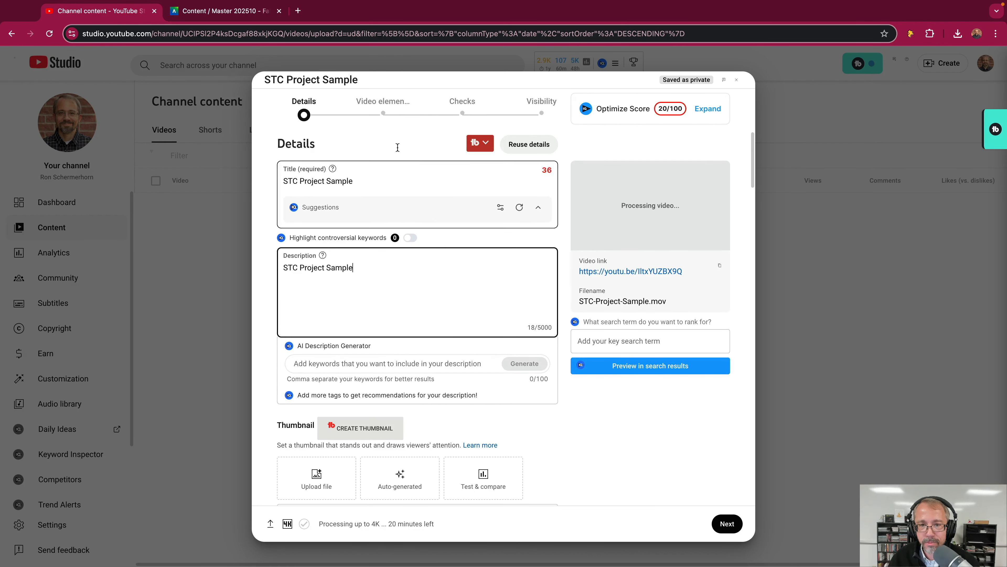
- Replace the video's title with "STC Scale Project 1"
{"action": "scroll", "coordinate": [485, 293], "scroll_direction": "down", "scroll_amount": 1}
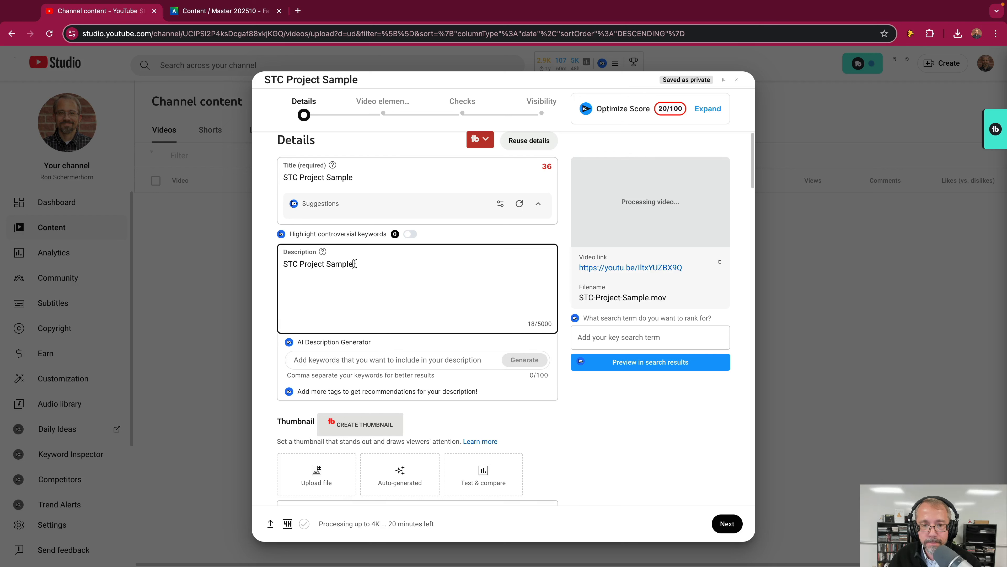
{"action": "left_click_drag", "start_coordinate": [355, 263], "coordinate": [283, 264]}
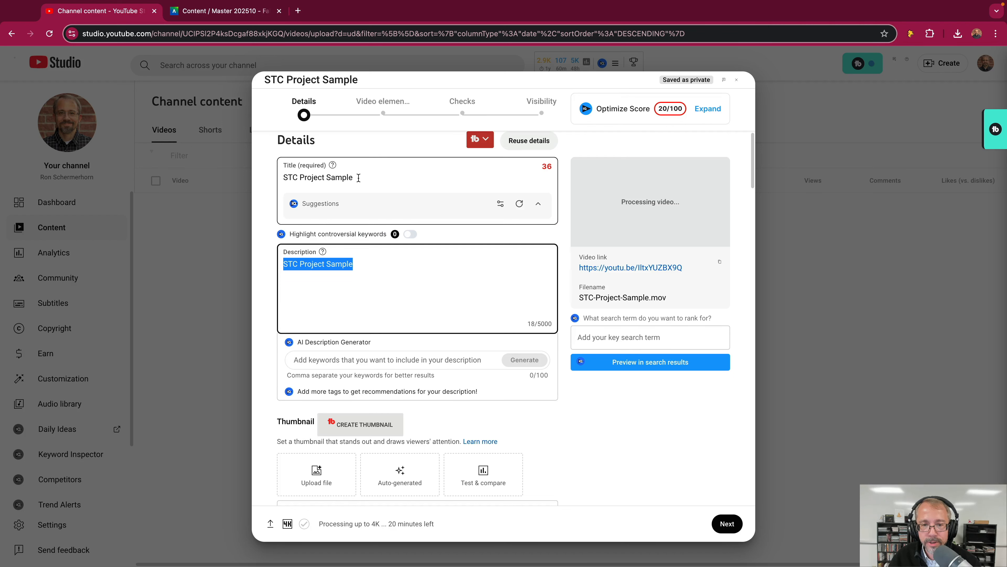
{"action": "left_click_drag", "start_coordinate": [359, 178], "coordinate": [271, 180]}
{"action": "key", "text": "BackSpace"}
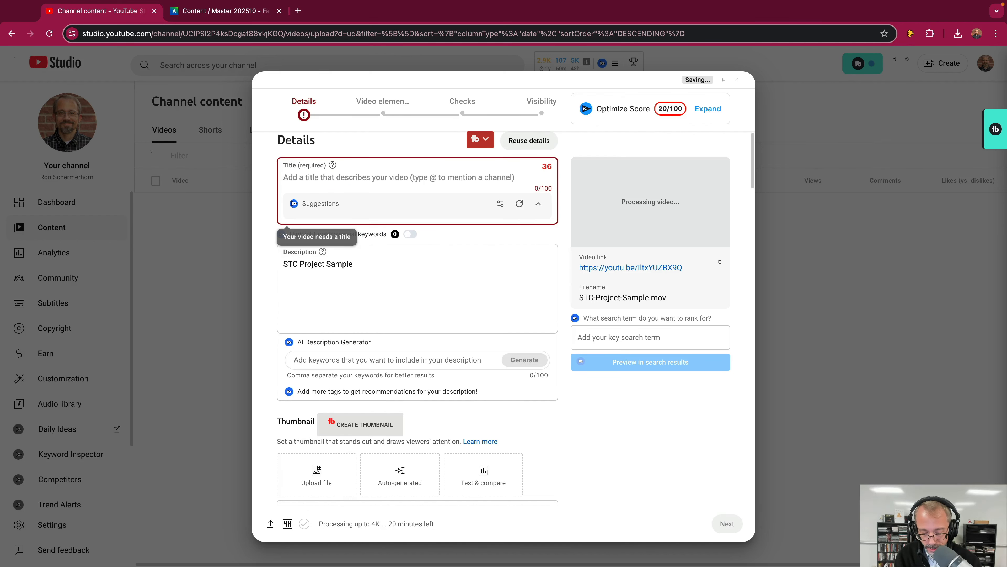
{"action": "type", "text": "STC S"}
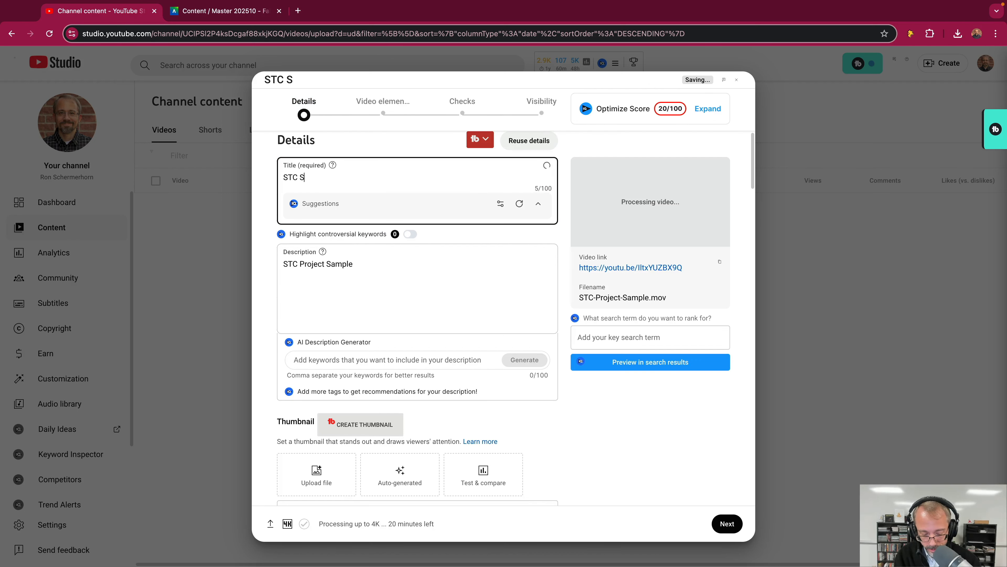
{"action": "type", "text": "clae"}
{"action": "key", "text": "BackSpace"}
{"action": "key", "text": "BackSpace"}
{"action": "key", "text": "BackSpace"}
{"action": "key", "text": "BackSpace"}
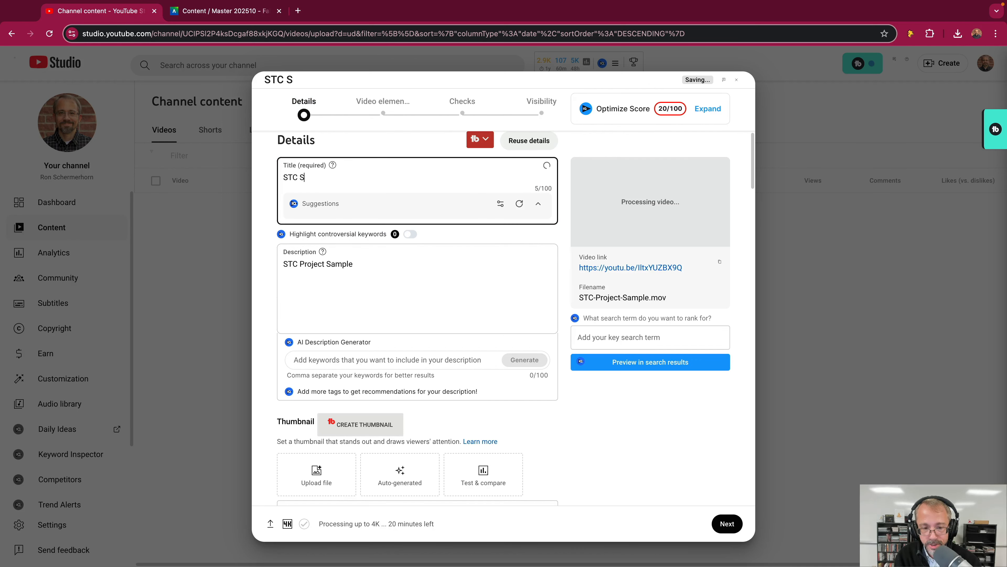
{"action": "type", "text": "cale Project"}
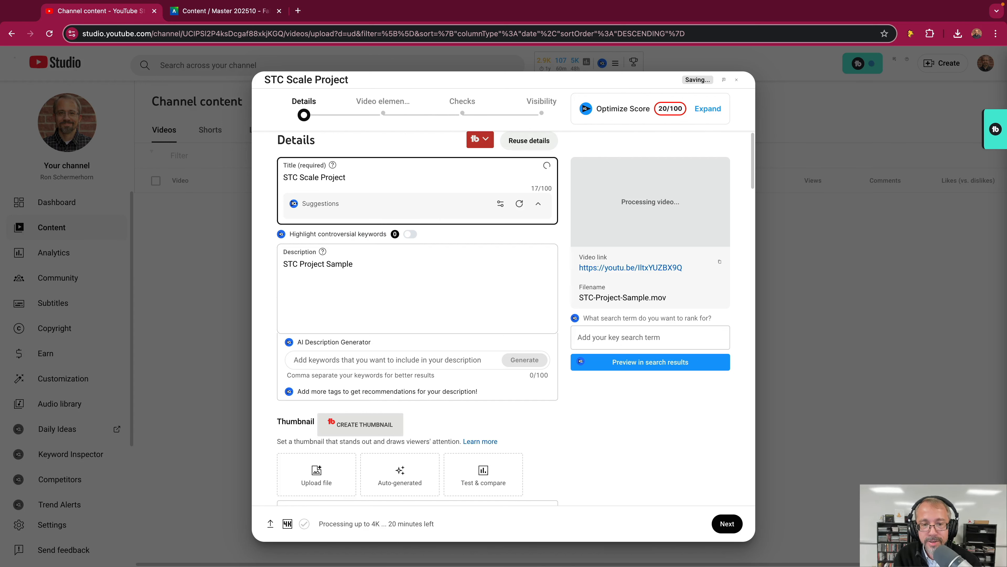
{"action": "type", "text": " 1"}
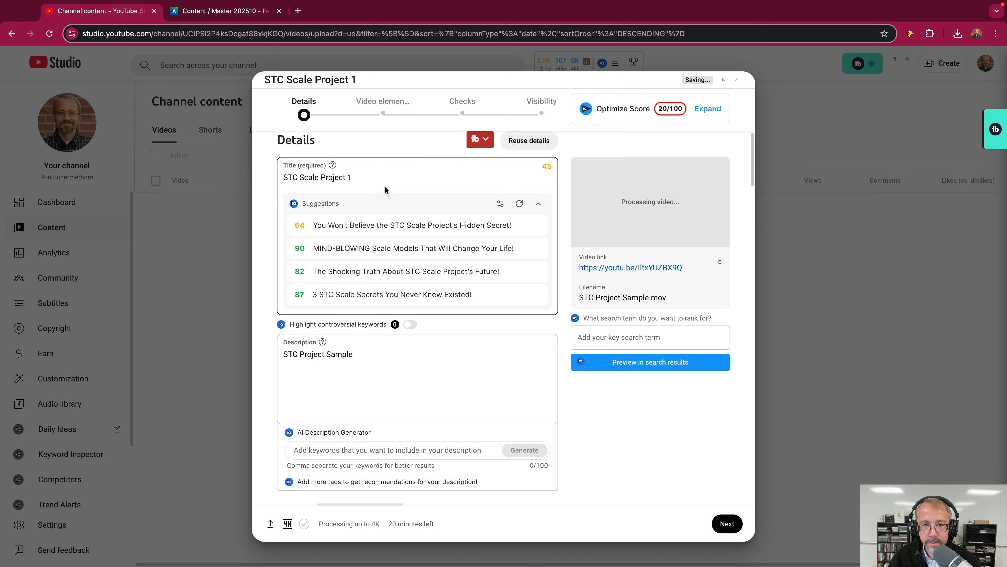
- Replace the video's description with "Enjoy my Marimba Scales" followed by the instructor's abbreviated name
{"action": "scroll", "coordinate": [384, 191], "scroll_direction": "down", "scroll_amount": 1}
{"action": "left_click_drag", "start_coordinate": [354, 320], "coordinate": [281, 320]}
{"action": "key", "text": "BackSpace"}
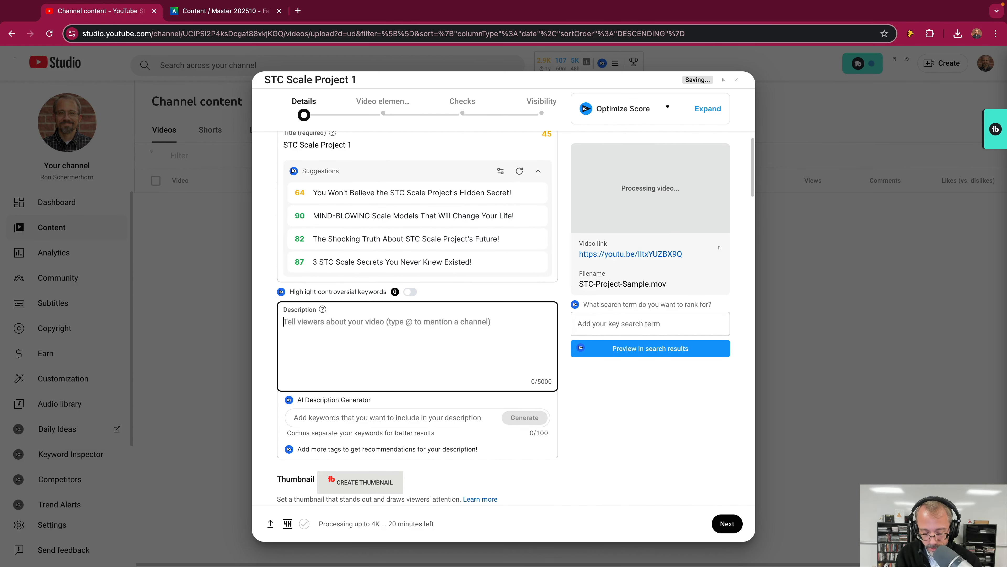
{"action": "type", "text": "Enjo"}
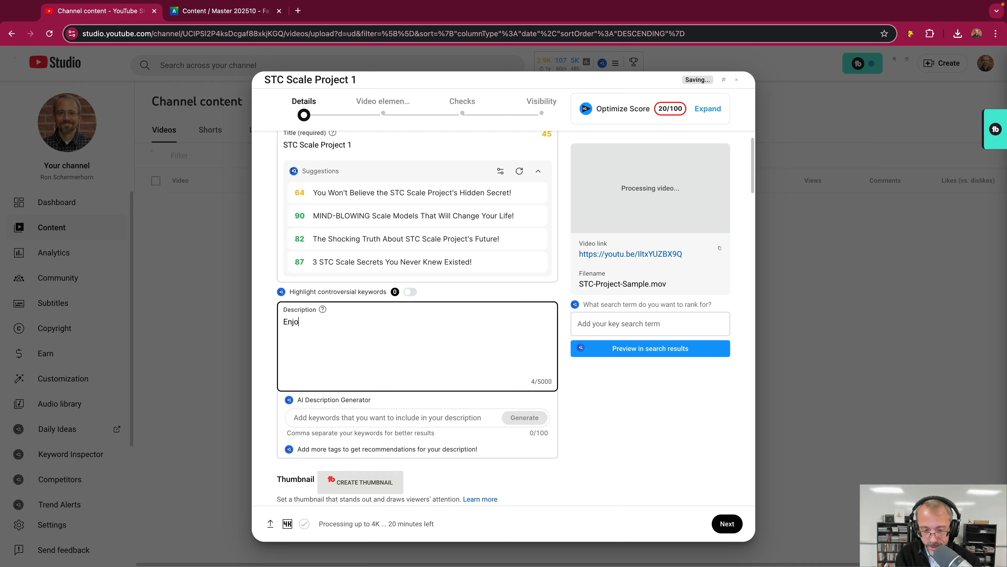
{"action": "type", "text": "y my Marimba Scales Mr. S. ("}
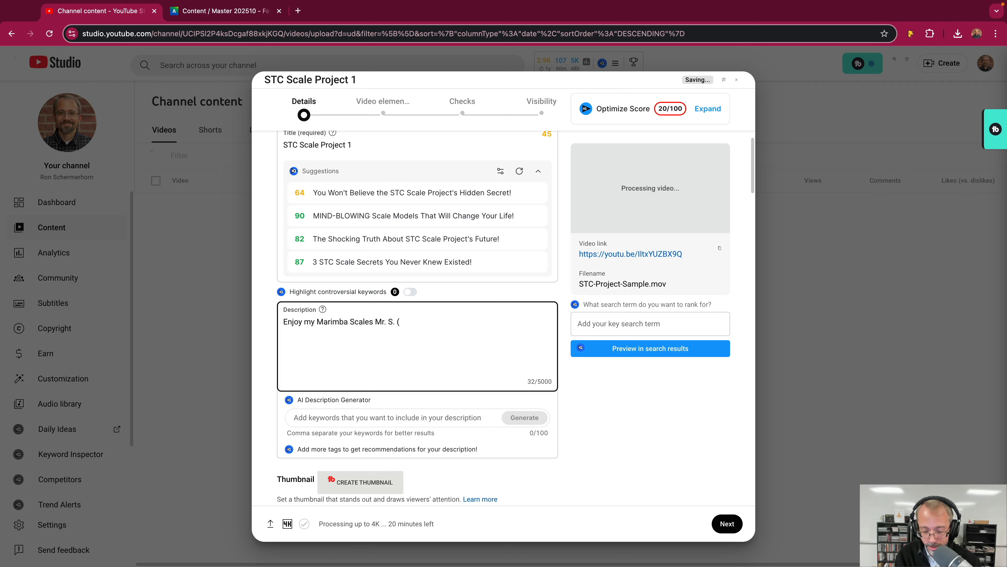
{"action": "type", "text": "Pr"}
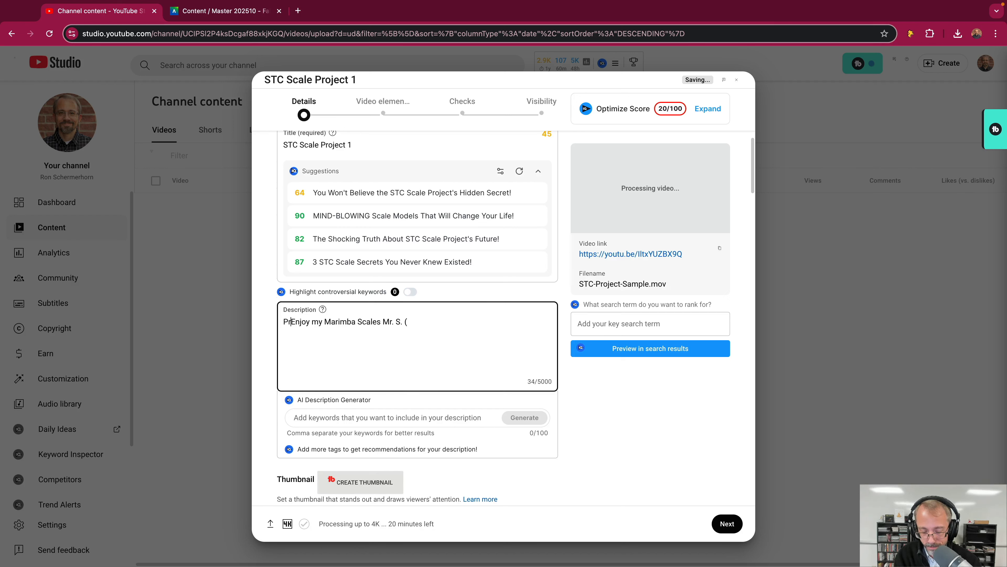
{"action": "key", "text": "BackSpace"}
{"action": "key", "text": "BackSpace"}
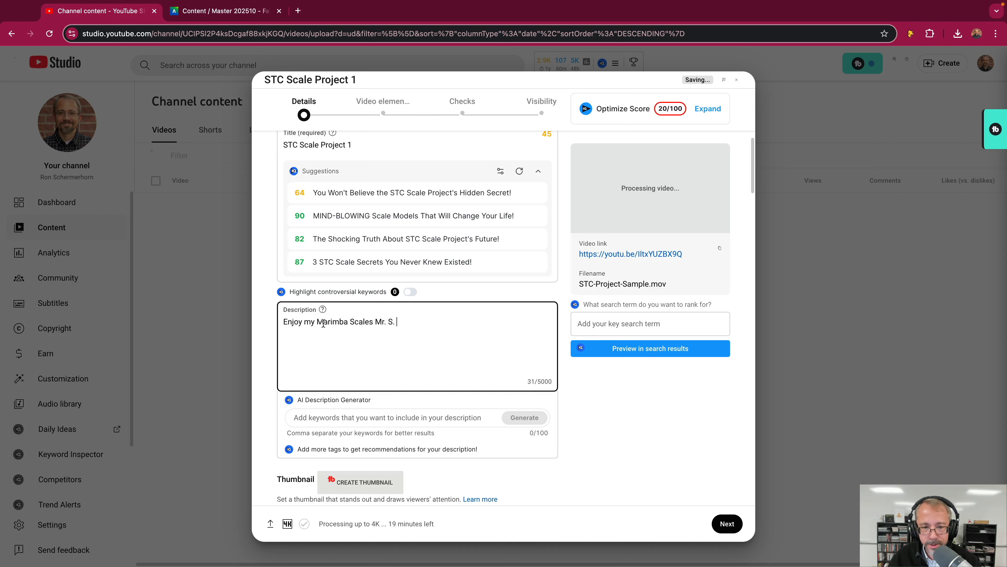
- Change "Marimba" and "Scales" to lowercase in the video's description
{"action": "key", "text": "BackSpace"}
{"action": "type", "text": "m"}
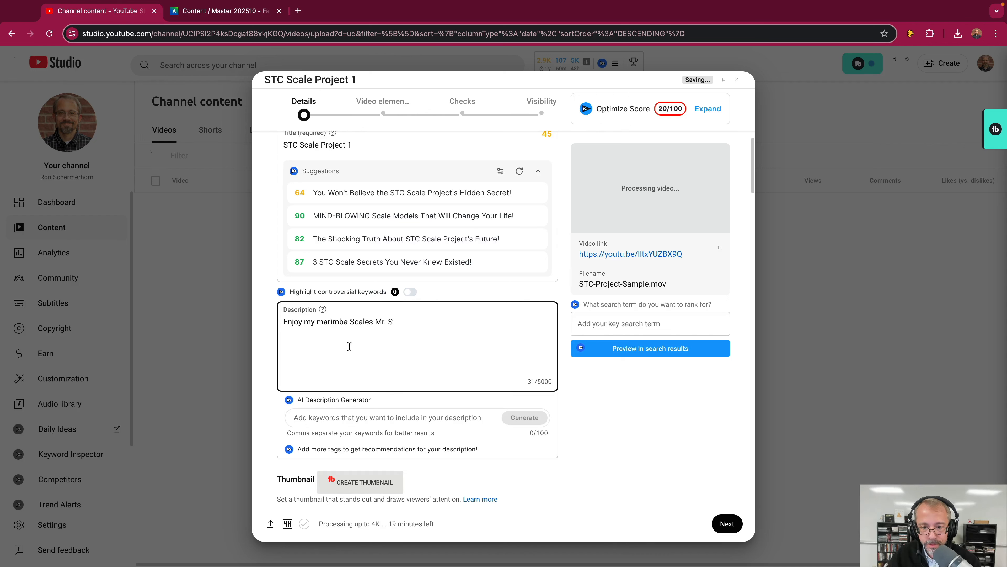
{"action": "left_click", "coordinate": [354, 322]}
{"action": "key", "text": "BackSpace"}
{"action": "type", "text": "s"}
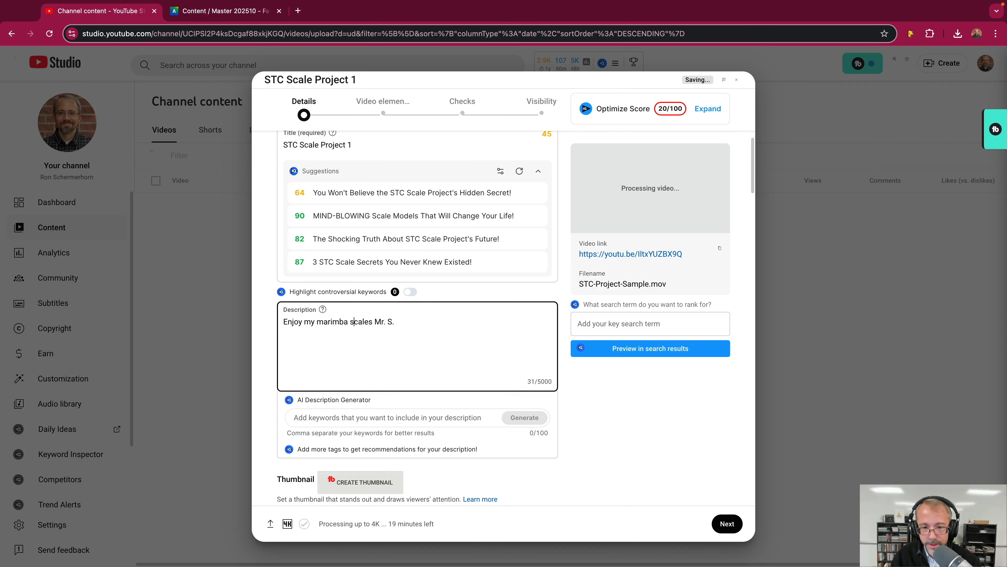
- Replace the video's description with "Enjoy my marimba scales!"
{"action": "scroll", "coordinate": [401, 341], "scroll_direction": "up", "scroll_amount": 1}
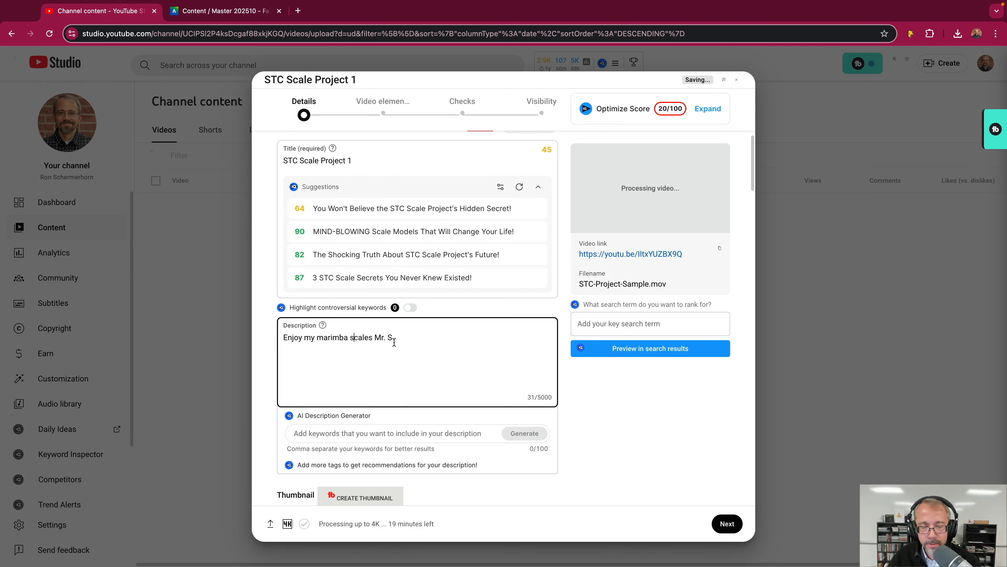
{"action": "scroll", "coordinate": [313, 347], "scroll_direction": "down", "scroll_amount": 1}
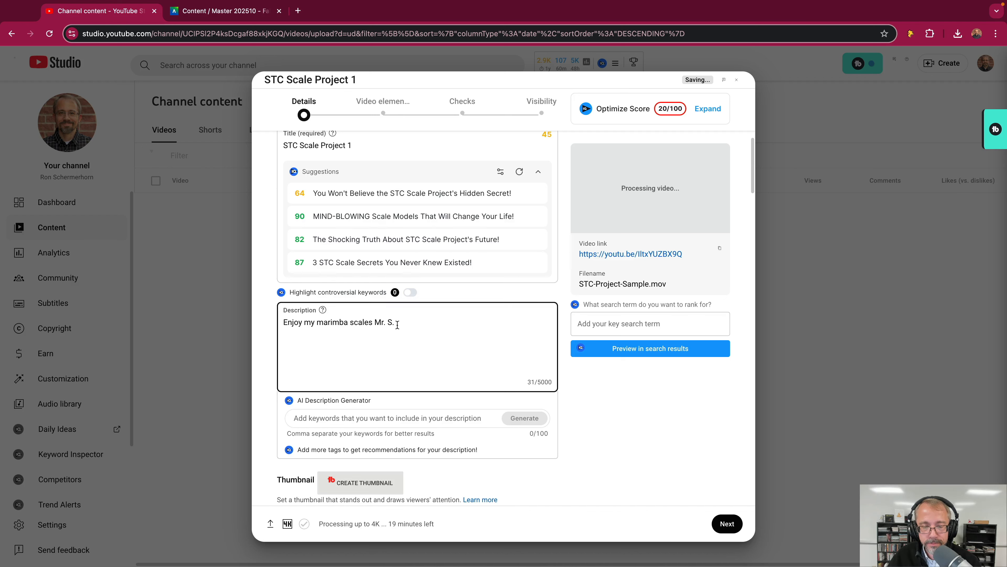
{"action": "left_click_drag", "start_coordinate": [399, 323], "coordinate": [277, 324]}
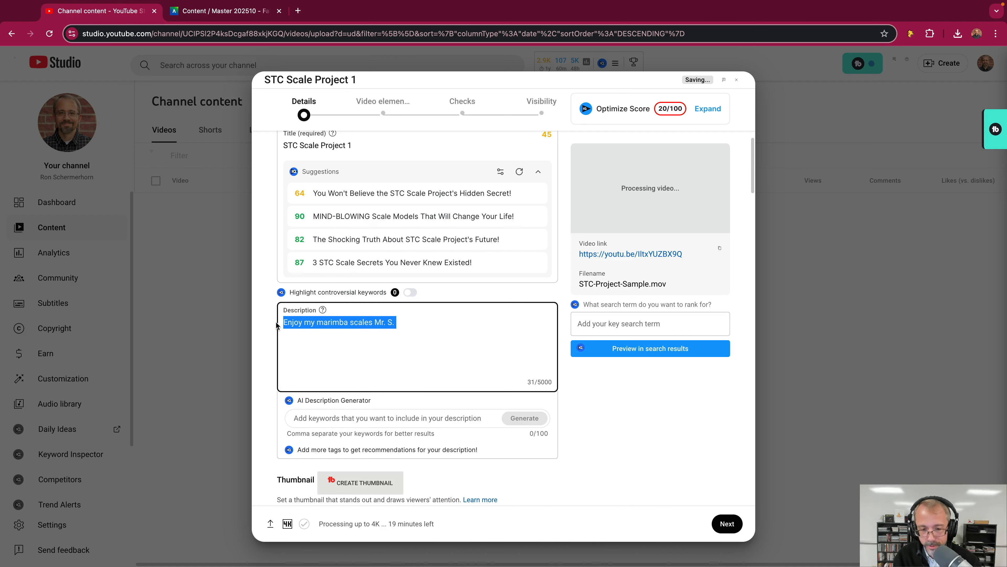
{"action": "key", "text": "BackSpace"}
{"action": "type", "text": "Enjoy "}
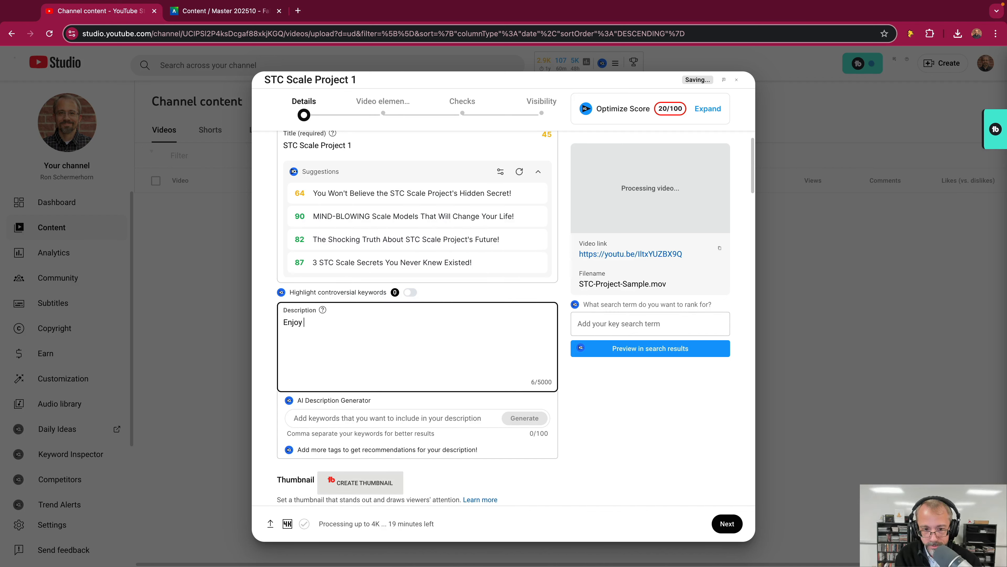
{"action": "type", "text": "my marimba scales!"}
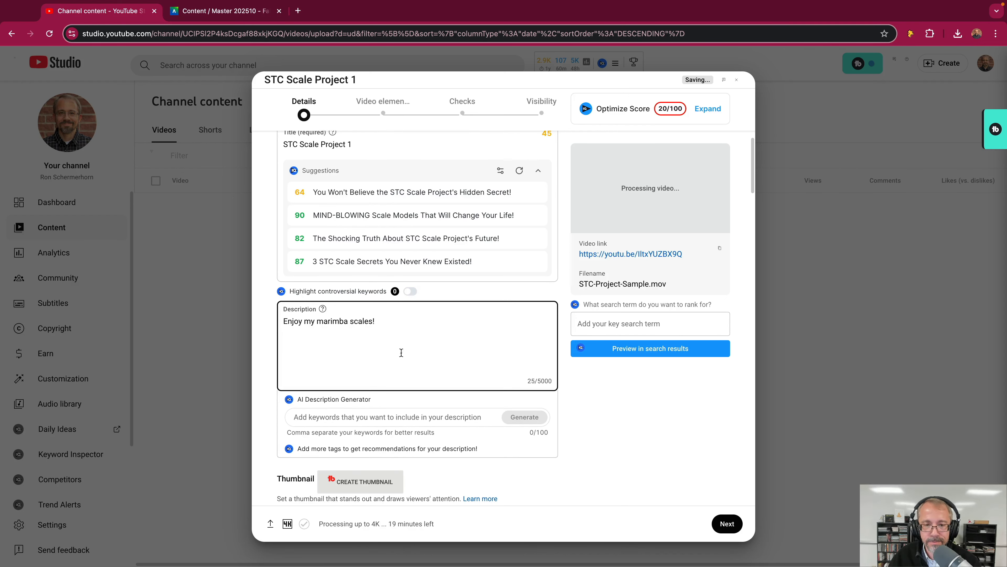
- Extend the video's title to "STC Scale Project 1 - Keyboard Percussion"
{"action": "scroll", "coordinate": [413, 353], "scroll_direction": "up", "scroll_amount": 1}
{"action": "scroll", "coordinate": [459, 388], "scroll_direction": "down", "scroll_amount": 1}
{"action": "scroll", "coordinate": [459, 391], "scroll_direction": "up", "scroll_amount": 1}
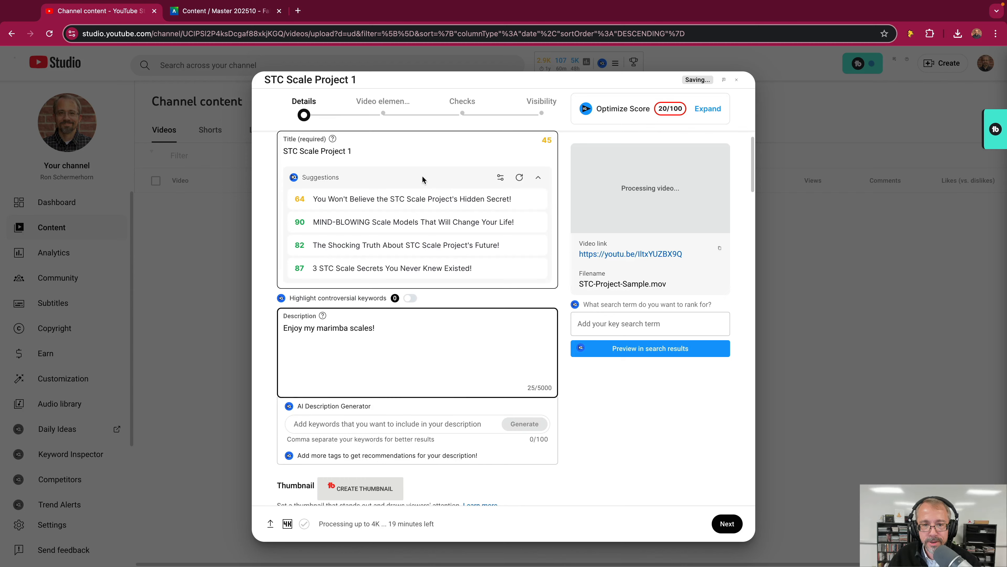
{"action": "left_click", "coordinate": [375, 154]}
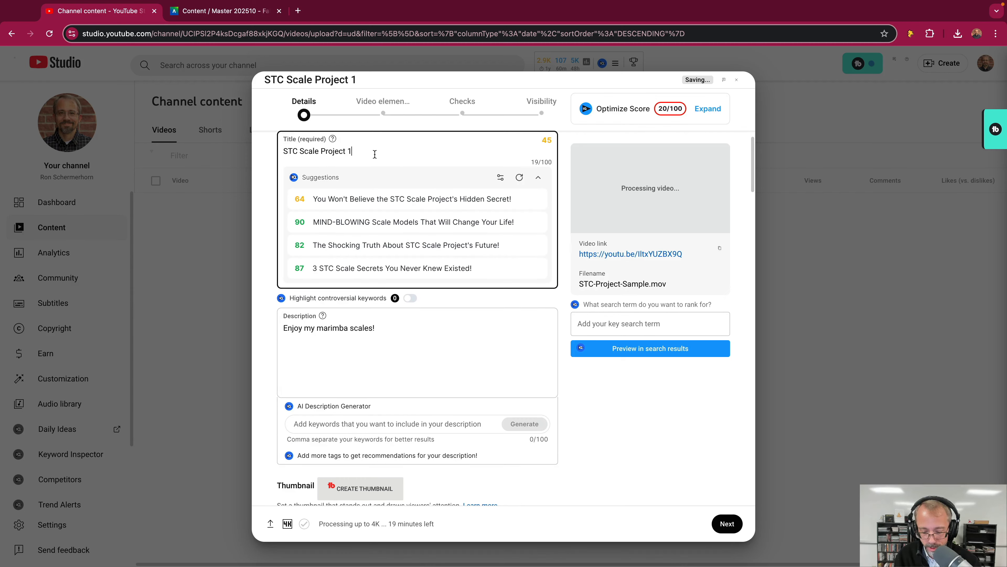
{"action": "type", "text": "- Ke"}
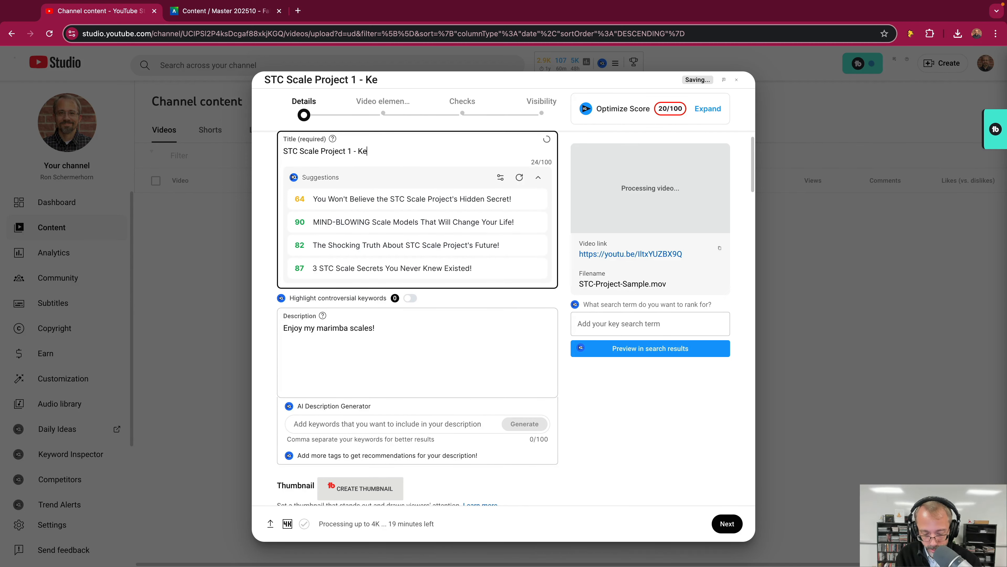
{"action": "type", "text": "ybaard"}
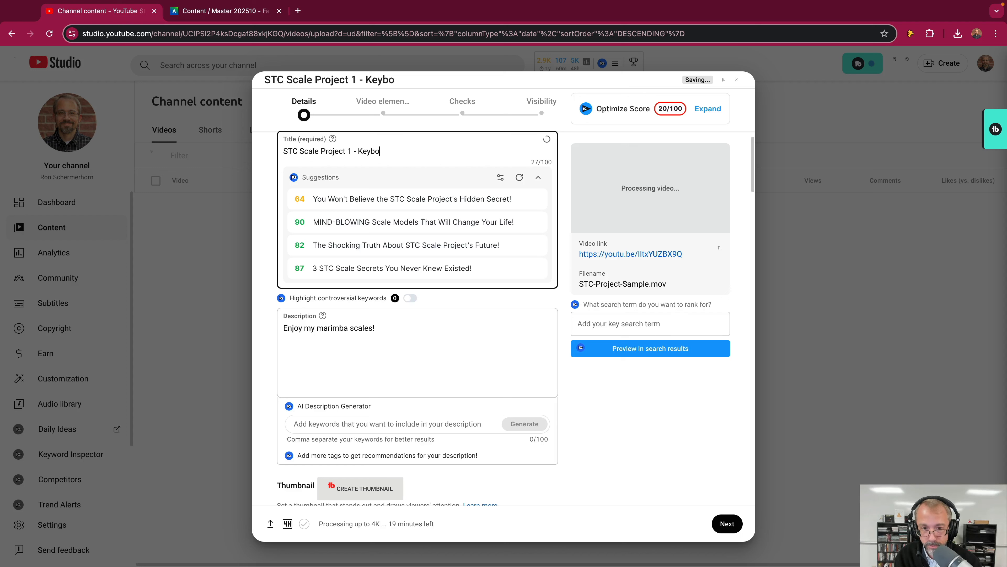
{"action": "type", "text": " Percussion"}
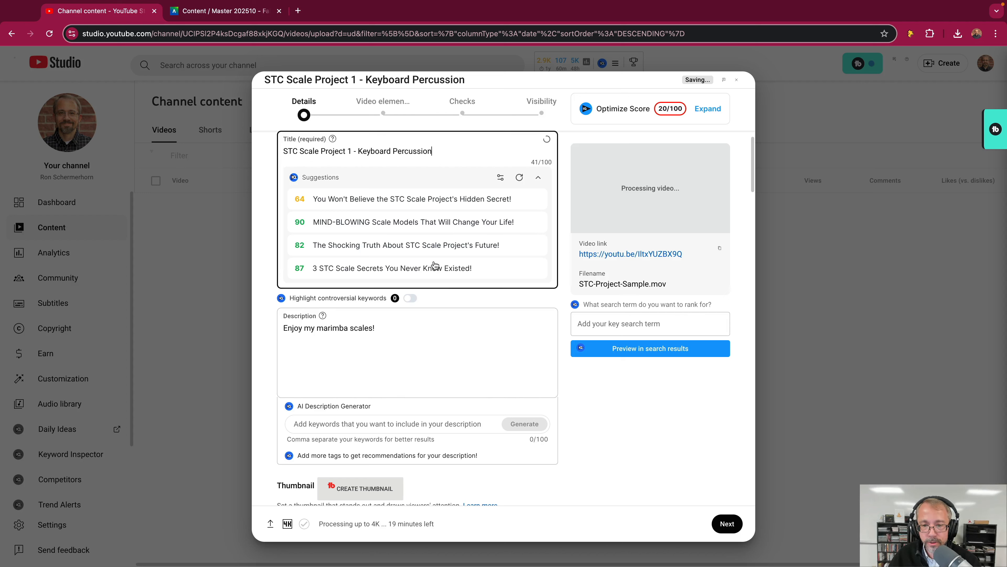
{"action": "left_click", "coordinate": [486, 298]}
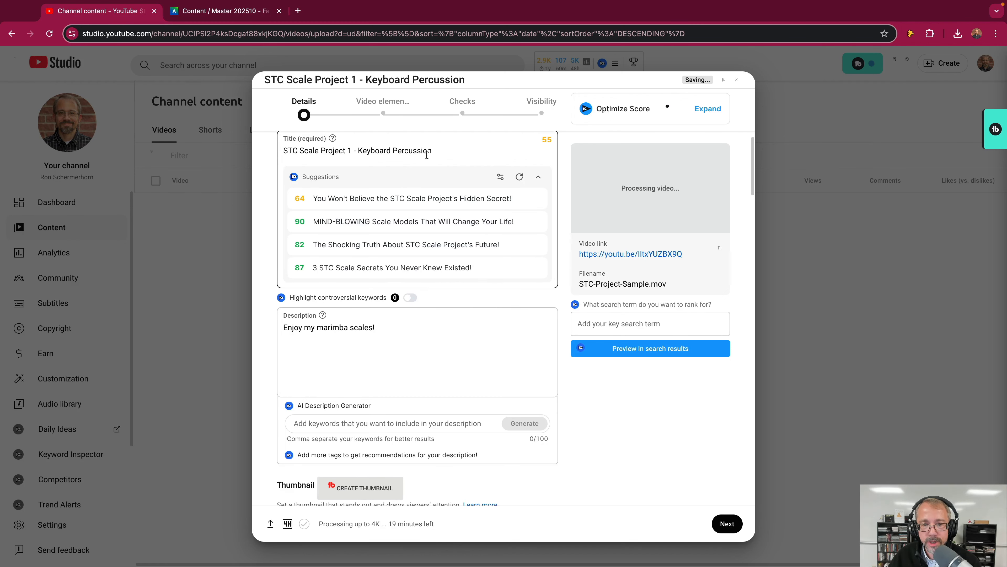
- Expand the advanced age restriction options and answer No to the altered content question
{"action": "scroll", "coordinate": [454, 155], "scroll_direction": "down", "scroll_amount": 2}
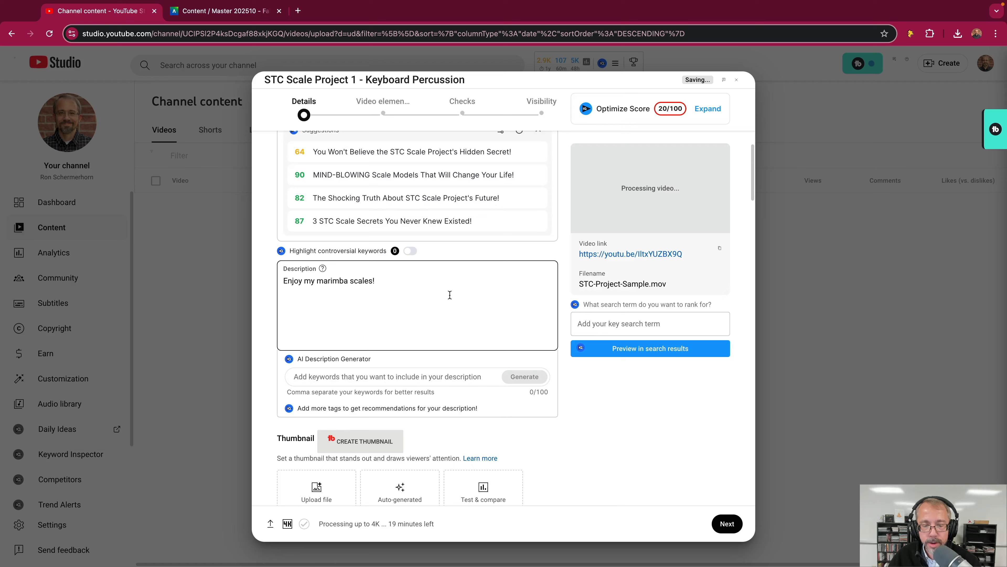
{"action": "scroll", "coordinate": [449, 295], "scroll_direction": "down", "scroll_amount": 5}
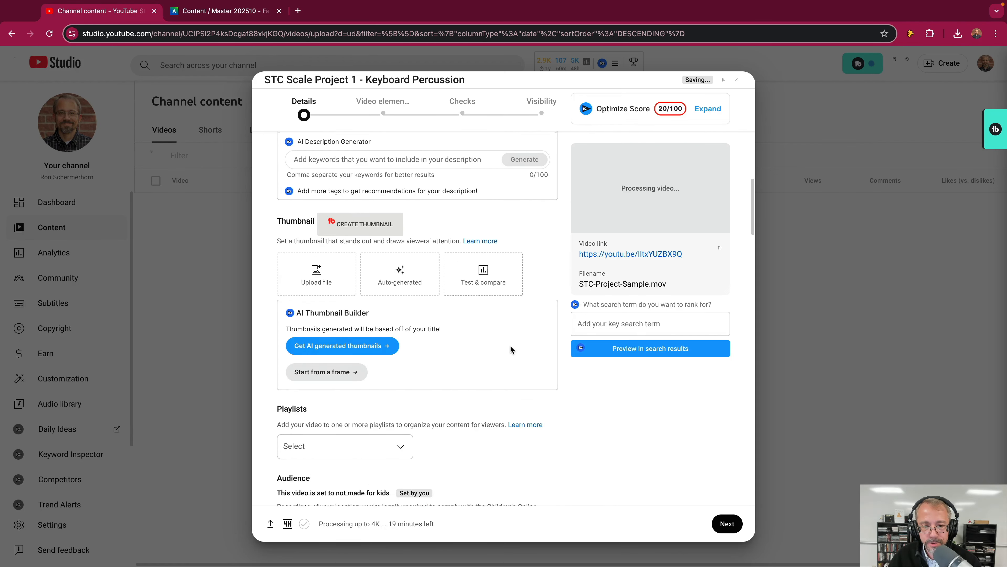
{"action": "scroll", "coordinate": [511, 349], "scroll_direction": "down", "scroll_amount": 5}
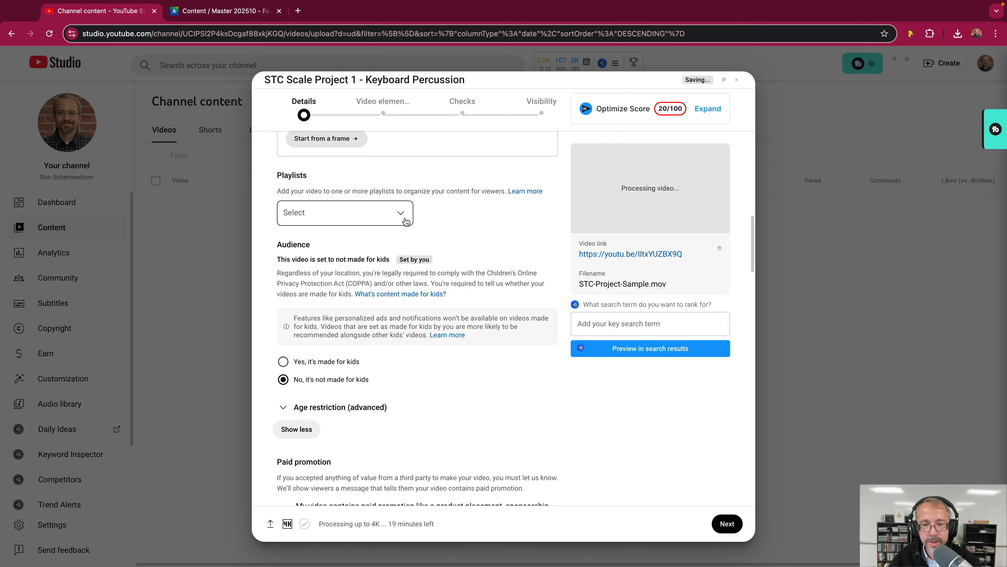
{"action": "scroll", "coordinate": [377, 298], "scroll_direction": "down", "scroll_amount": 2}
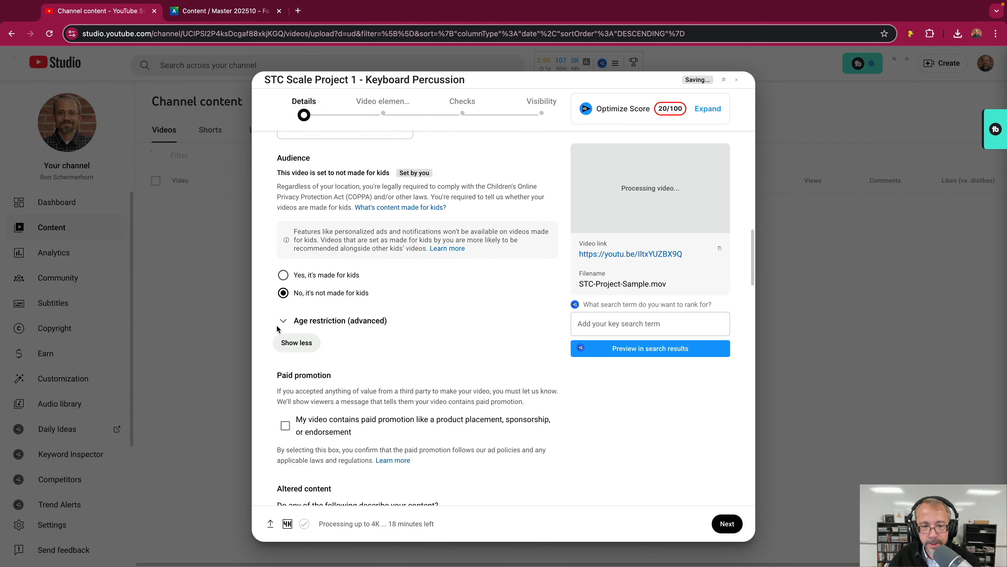
{"action": "left_click", "coordinate": [338, 321]}
{"action": "scroll", "coordinate": [490, 327], "scroll_direction": "down", "scroll_amount": 9}
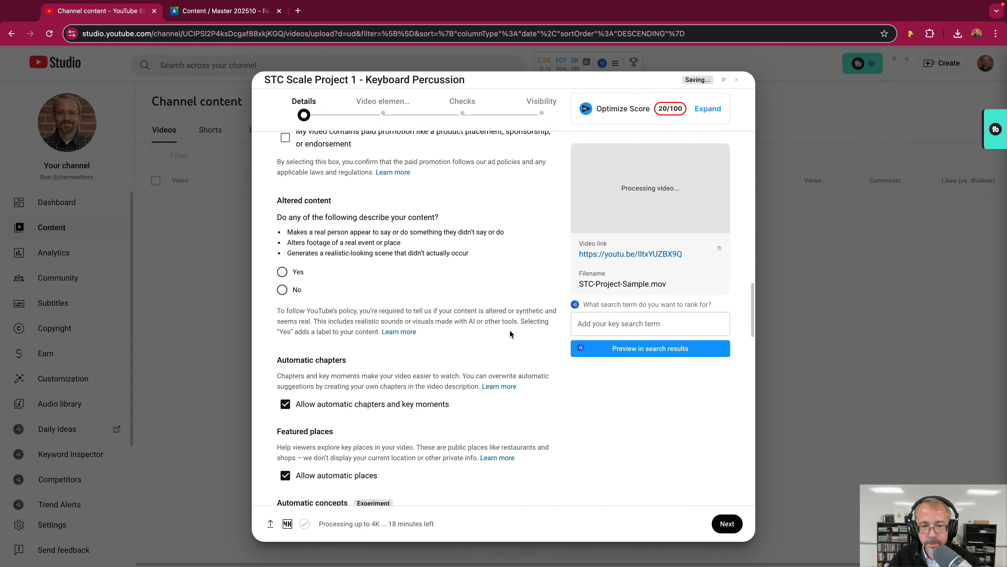
{"action": "scroll", "coordinate": [510, 333], "scroll_direction": "down", "scroll_amount": 5}
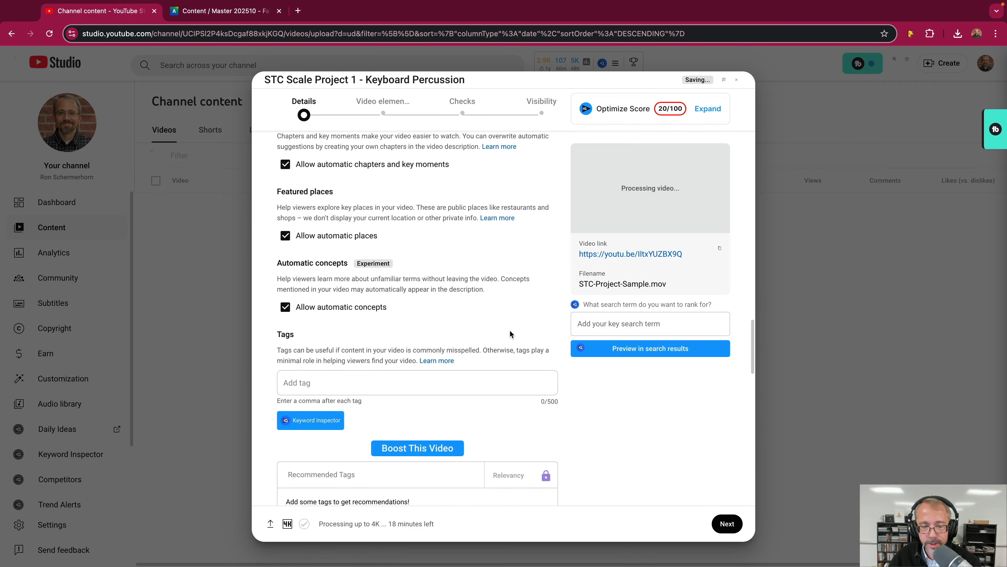
{"action": "scroll", "coordinate": [510, 333], "scroll_direction": "up", "scroll_amount": 3}
{"action": "left_click", "coordinate": [283, 184]}
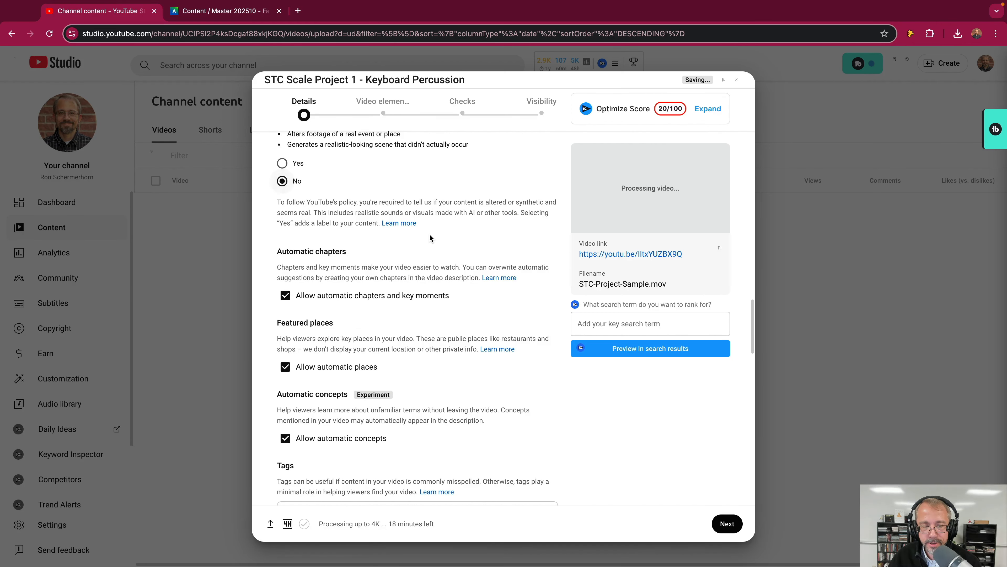
- Review the video's details from title and description through playlists, audience, age restriction, altered content, automatic features and tags
{"action": "scroll", "coordinate": [432, 239], "scroll_direction": "up", "scroll_amount": 20}
{"action": "scroll", "coordinate": [432, 238], "scroll_direction": "down", "scroll_amount": 2}
{"action": "scroll", "coordinate": [428, 237], "scroll_direction": "up", "scroll_amount": 2}
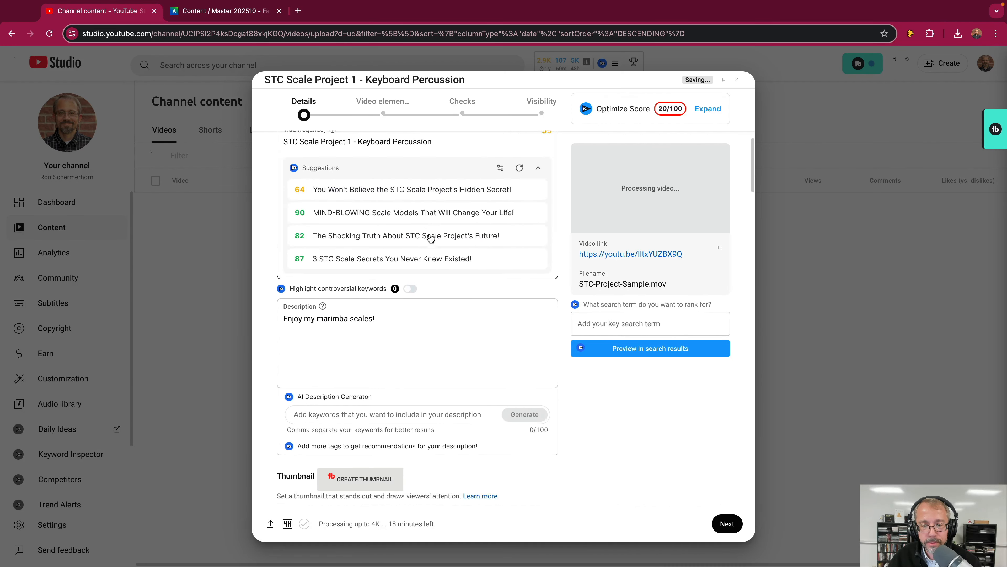
{"action": "scroll", "coordinate": [428, 236], "scroll_direction": "down", "scroll_amount": 6}
{"action": "scroll", "coordinate": [430, 234], "scroll_direction": "up", "scroll_amount": 7}
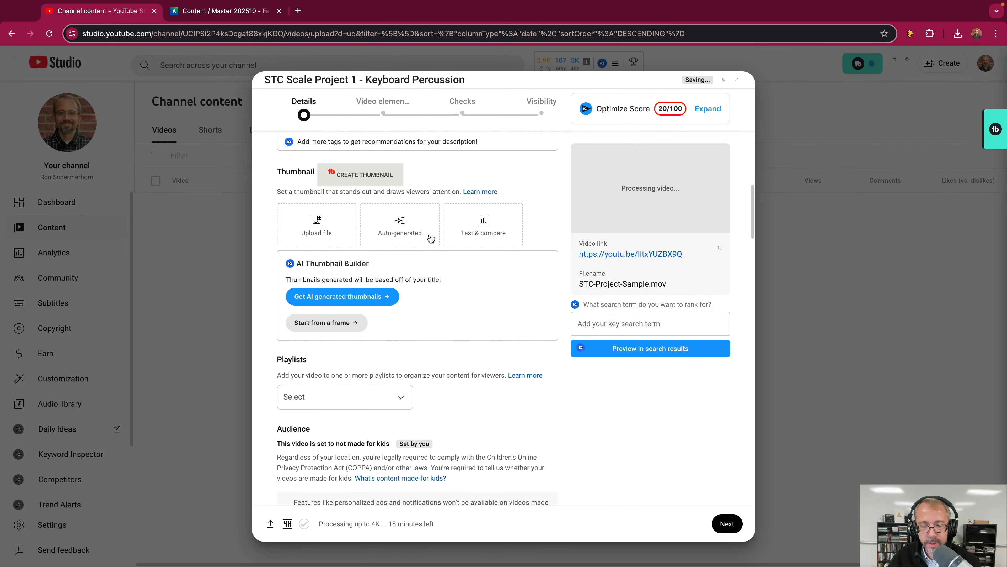
{"action": "scroll", "coordinate": [431, 238], "scroll_direction": "down", "scroll_amount": 8}
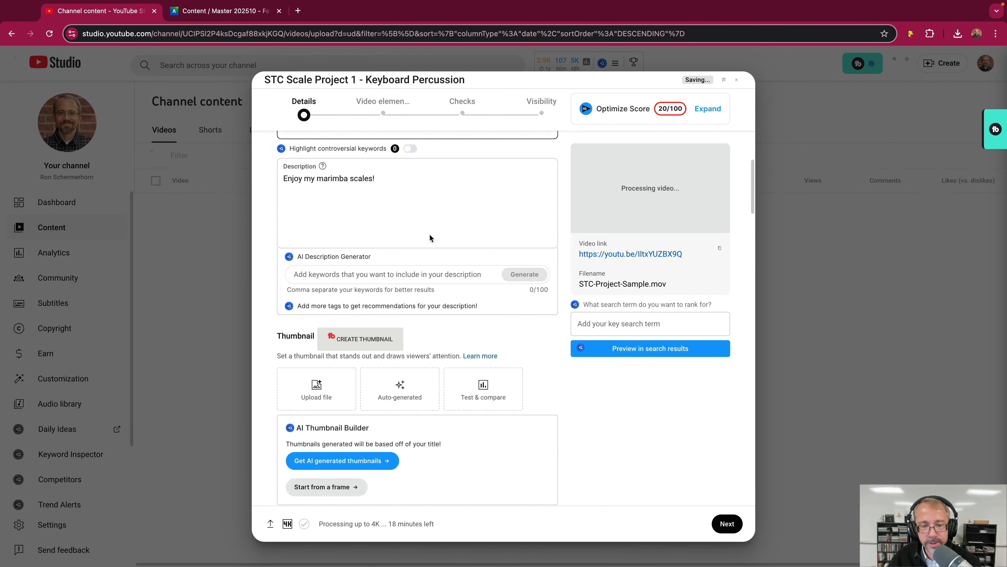
{"action": "scroll", "coordinate": [430, 239], "scroll_direction": "down", "scroll_amount": 1}
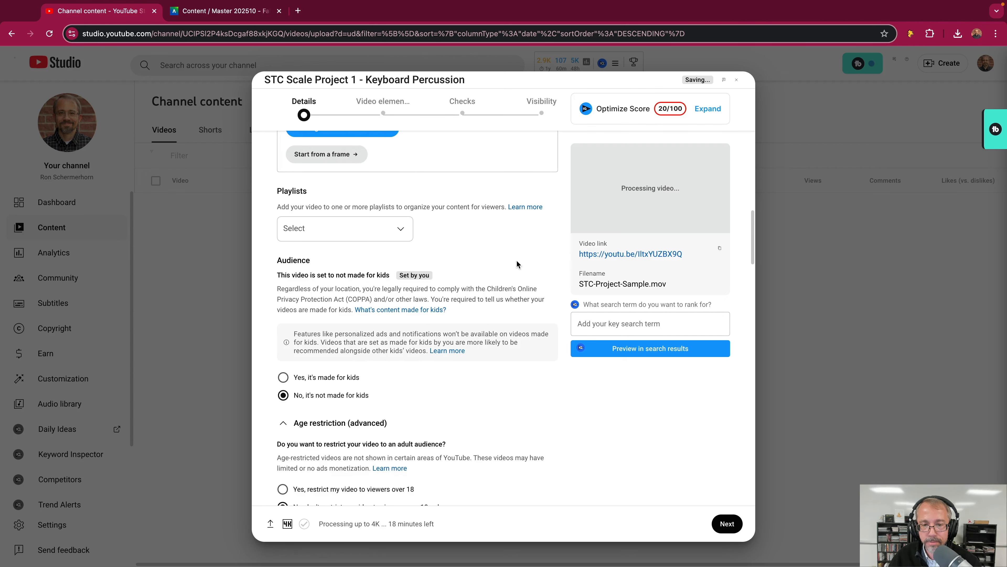
{"action": "scroll", "coordinate": [517, 261], "scroll_direction": "down", "scroll_amount": 7}
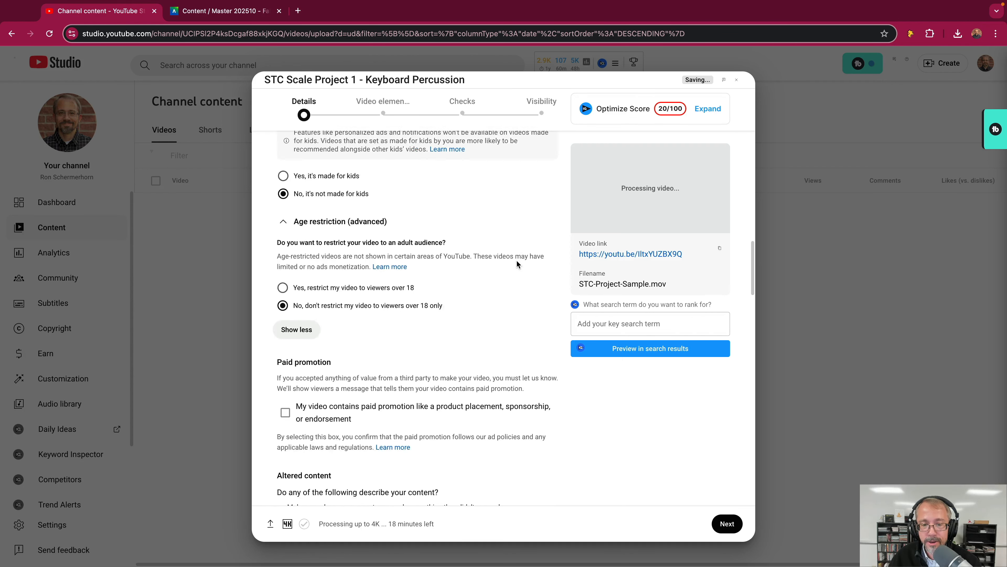
{"action": "scroll", "coordinate": [517, 260], "scroll_direction": "down", "scroll_amount": 5}
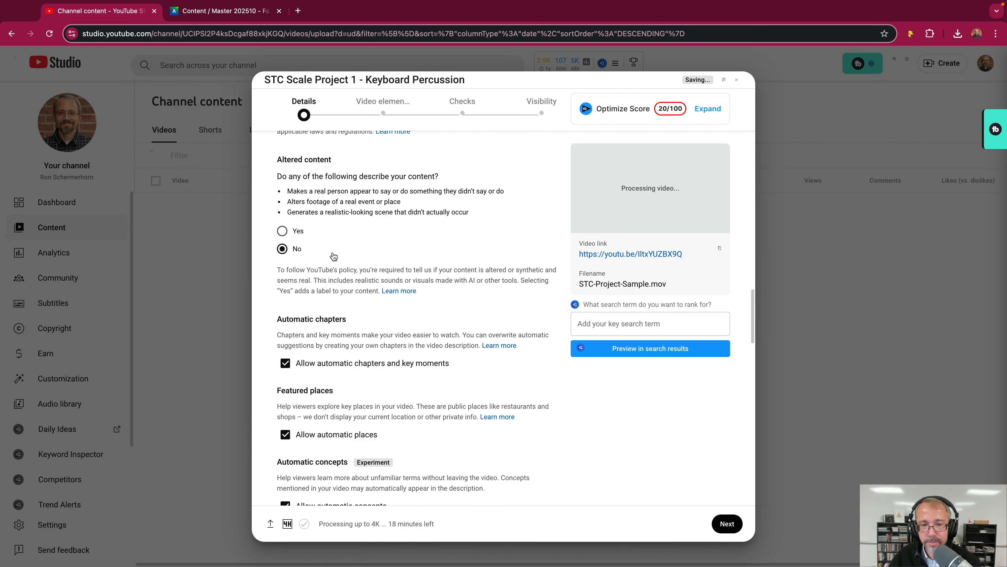
{"action": "scroll", "coordinate": [482, 270], "scroll_direction": "down", "scroll_amount": 1}
{"action": "scroll", "coordinate": [484, 269], "scroll_direction": "down", "scroll_amount": 4}
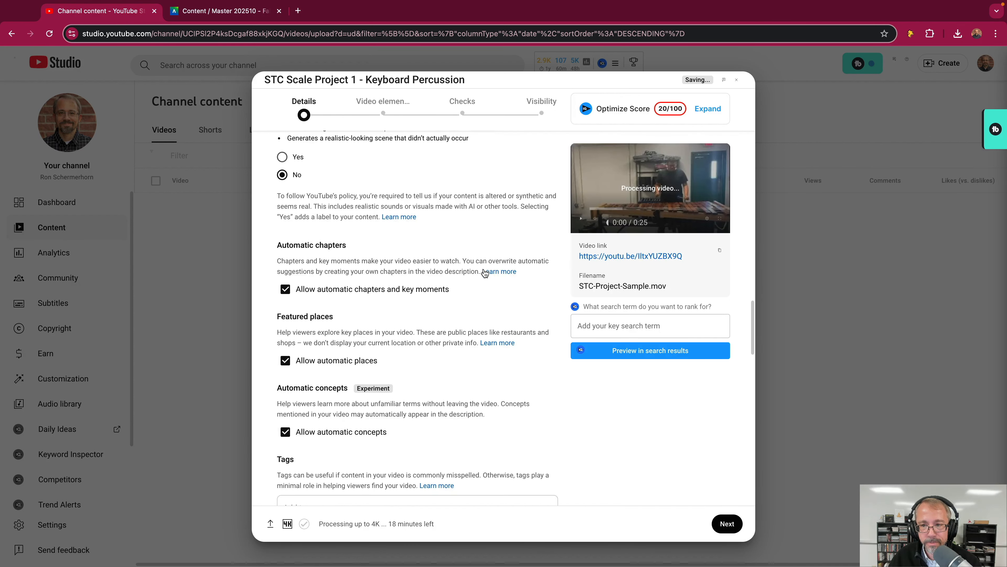
{"action": "scroll", "coordinate": [484, 273], "scroll_direction": "down", "scroll_amount": 9}
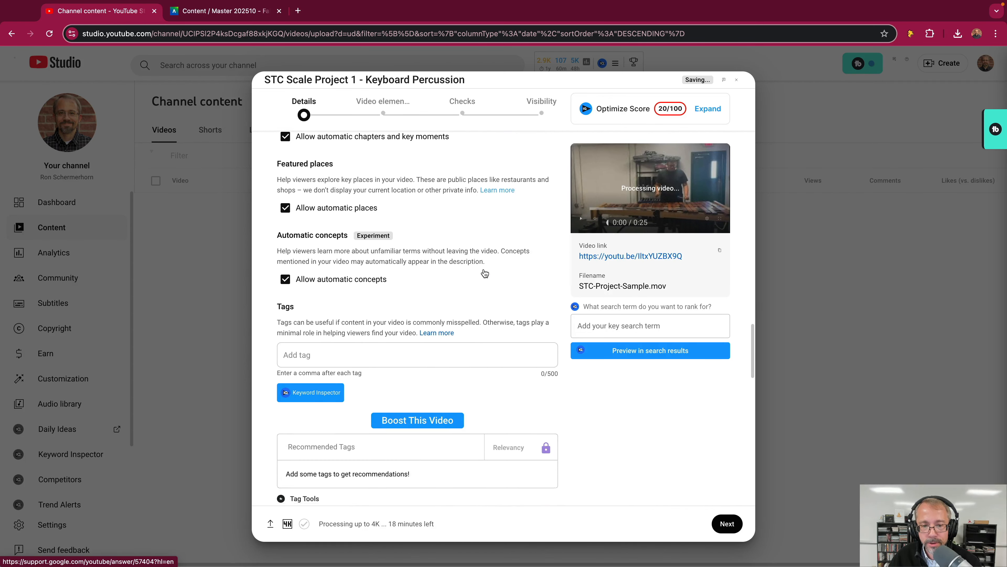
{"action": "scroll", "coordinate": [484, 272], "scroll_direction": "down", "scroll_amount": 5}
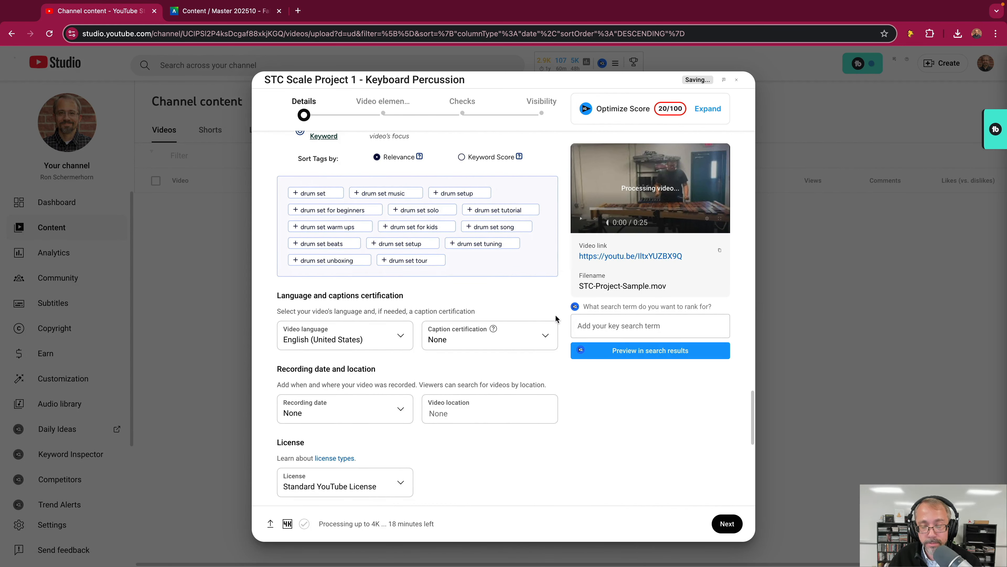
- Set the video's Shorts remixing option to "Don't allow remixing"
{"action": "scroll", "coordinate": [560, 379], "scroll_direction": "down", "scroll_amount": 2}
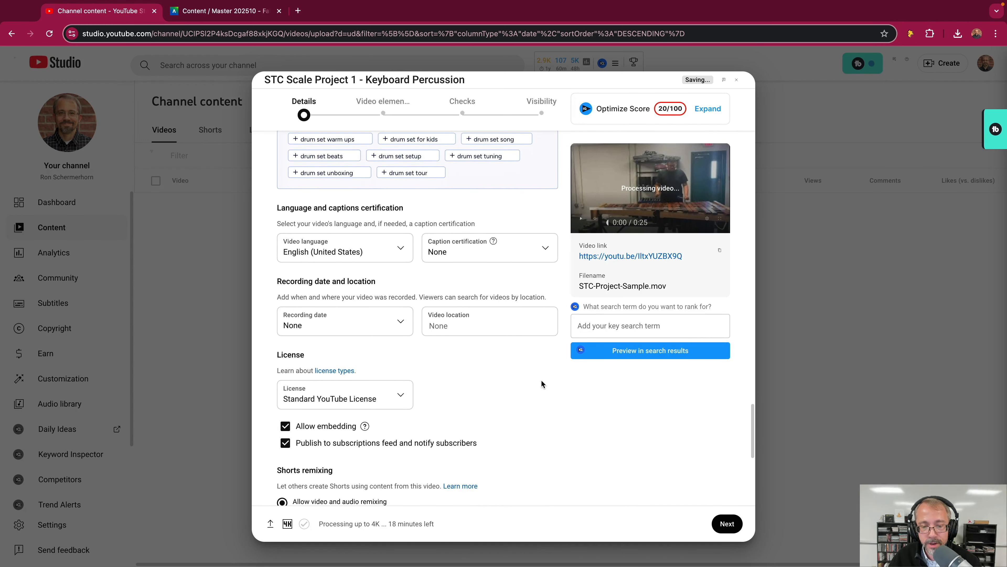
{"action": "scroll", "coordinate": [539, 373], "scroll_direction": "down", "scroll_amount": 3}
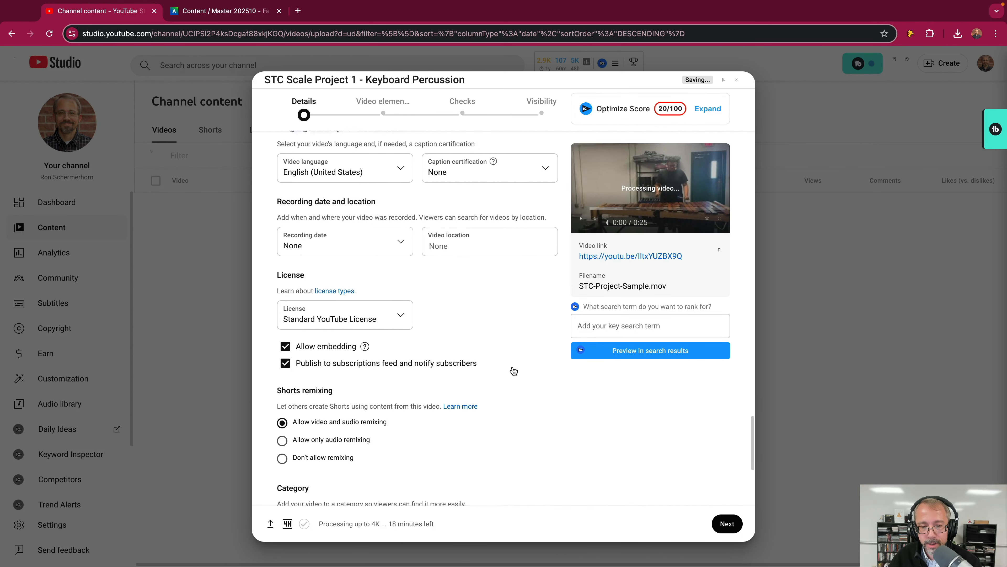
{"action": "left_click", "coordinate": [282, 403]}
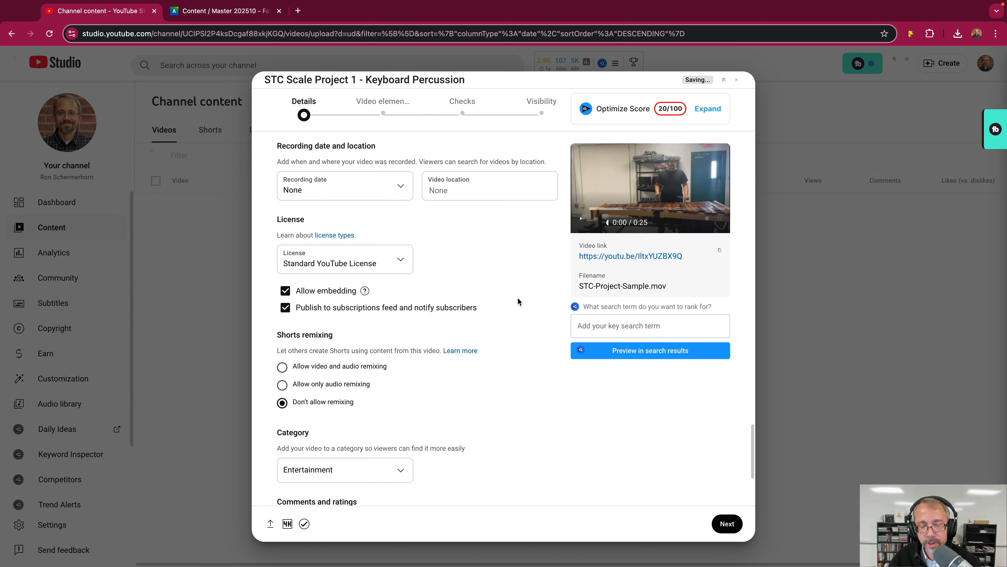
- Set the video's category to Music
{"action": "scroll", "coordinate": [516, 316], "scroll_direction": "down", "scroll_amount": 1}
{"action": "scroll", "coordinate": [516, 321], "scroll_direction": "down", "scroll_amount": 3}
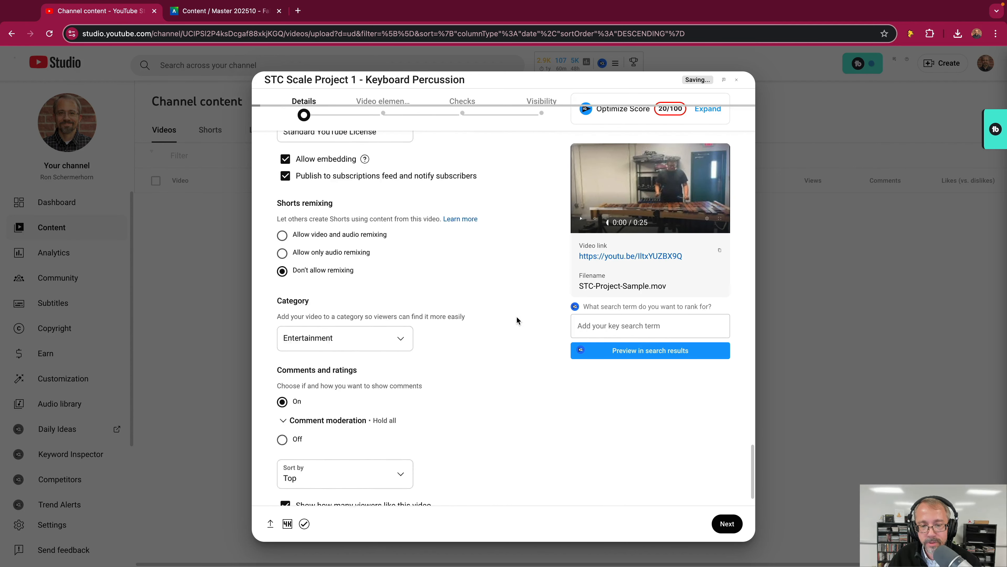
{"action": "left_click", "coordinate": [401, 307]}
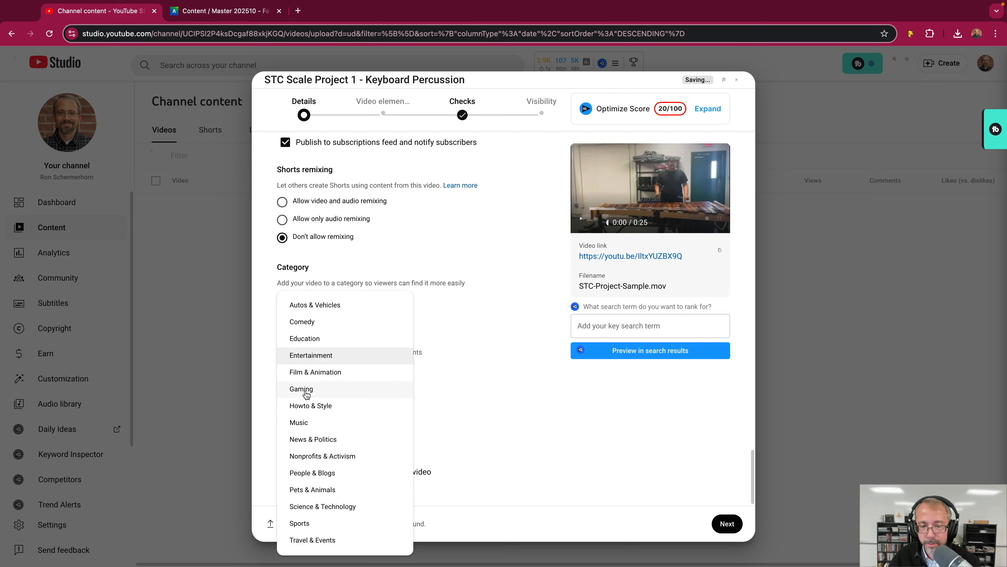
{"action": "left_click", "coordinate": [304, 424]}
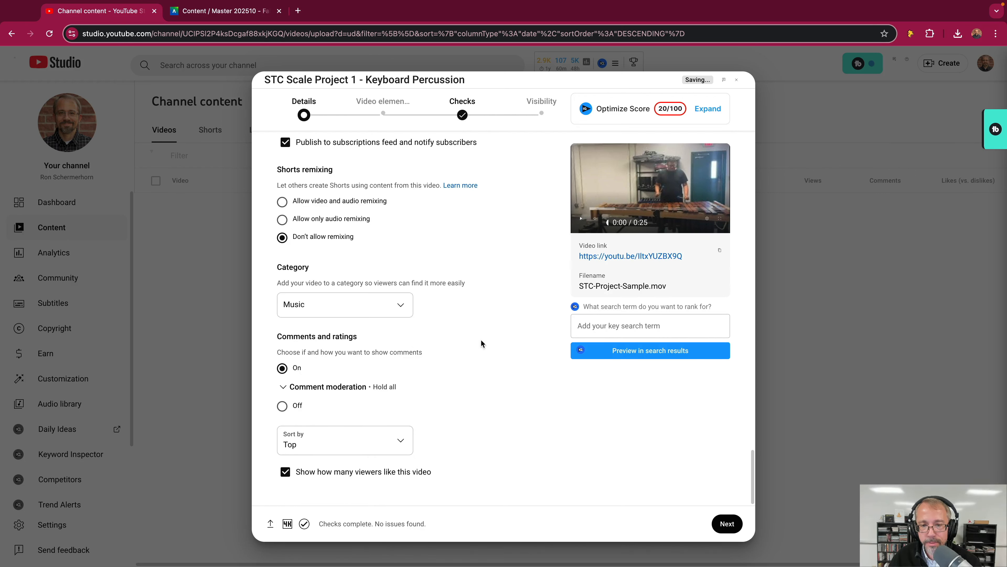
- Finish the video's details and advance the upload to the Video elements stage
{"action": "scroll", "coordinate": [481, 340], "scroll_direction": "up", "scroll_amount": 1}
{"action": "scroll", "coordinate": [481, 344], "scroll_direction": "up", "scroll_amount": 15}
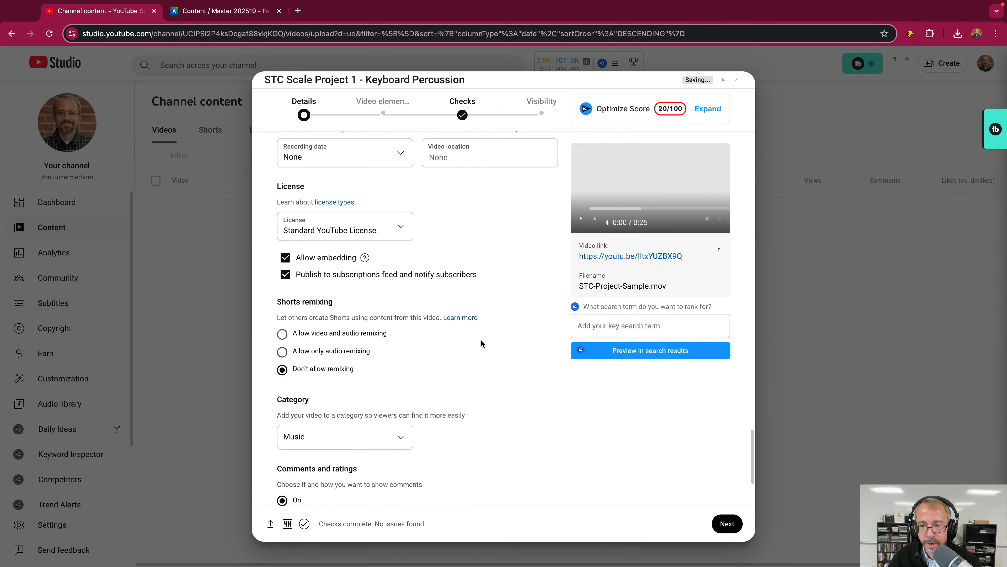
{"action": "left_click", "coordinate": [727, 524]}
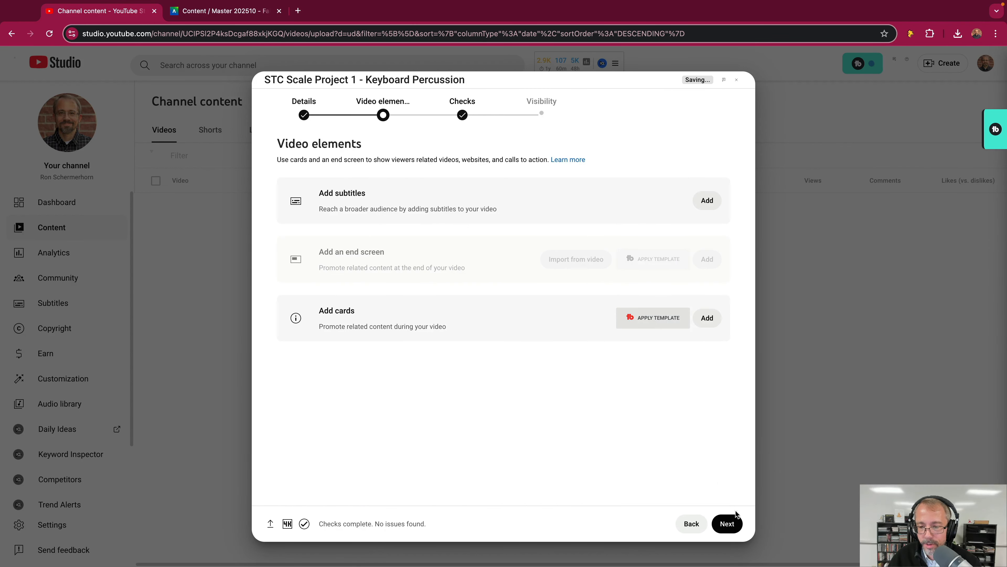
- Advance the upload through Video elements and Checks to Visibility, and check the private sharing invitation without inviting anyone
{"action": "left_click", "coordinate": [729, 524]}
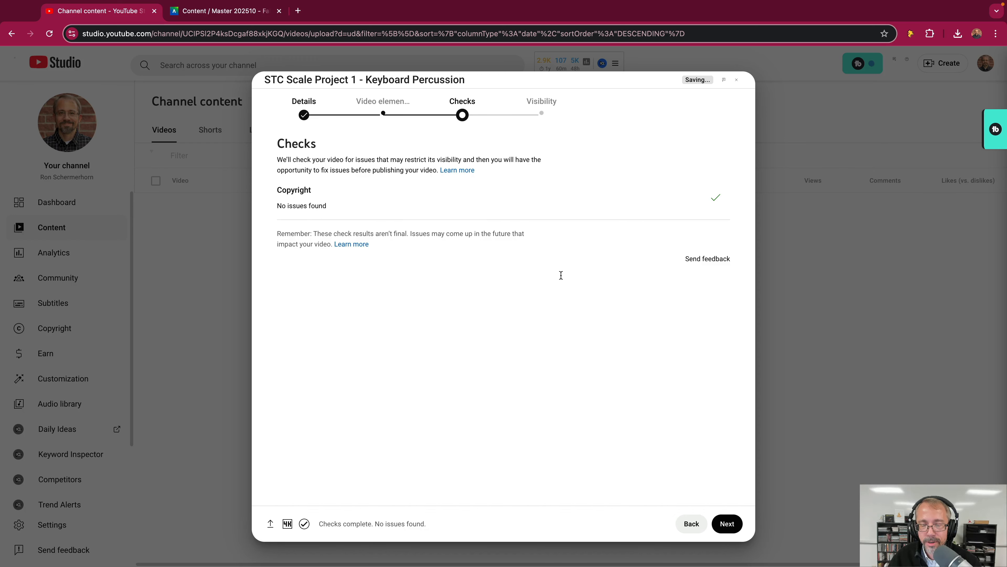
{"action": "left_click", "coordinate": [727, 524]}
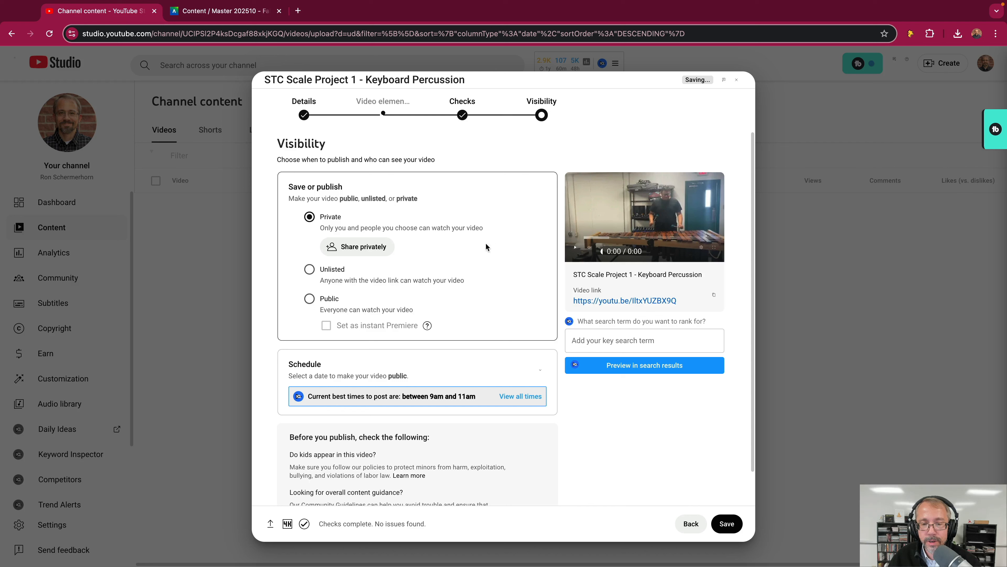
{"action": "left_click", "coordinate": [371, 247]}
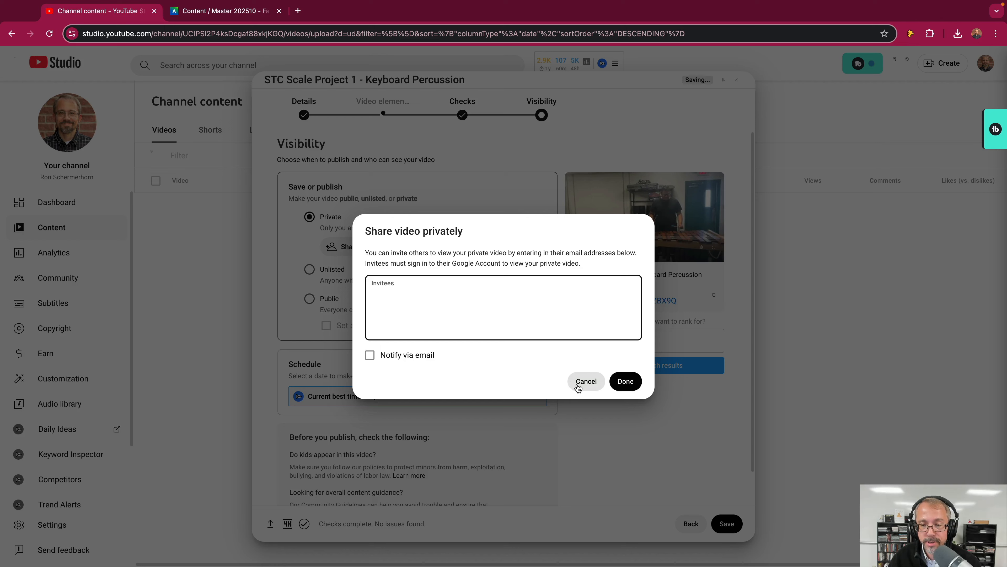
{"action": "left_click", "coordinate": [586, 380]}
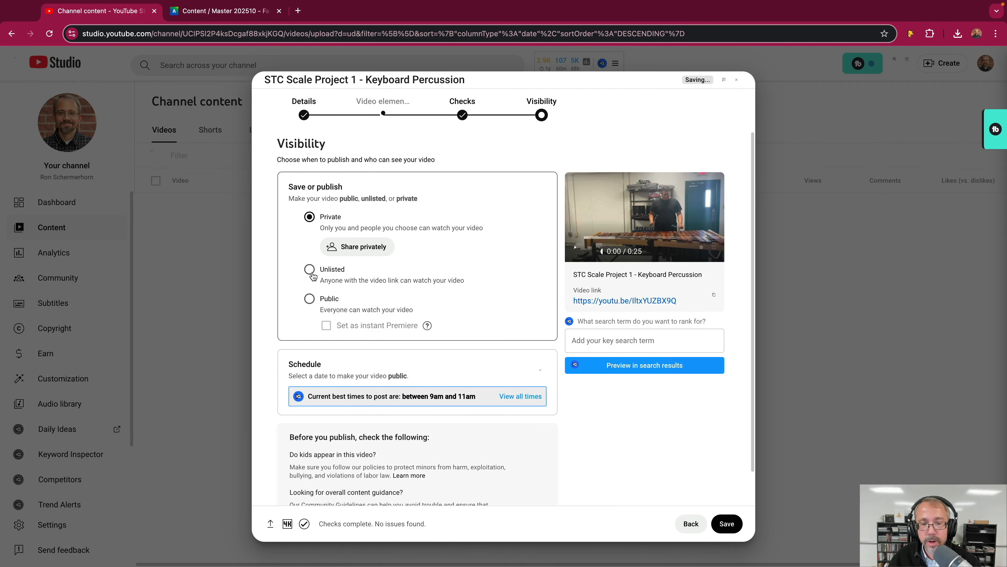
- Set the video's visibility to Unlisted and save the upload
{"action": "left_click", "coordinate": [309, 269]}
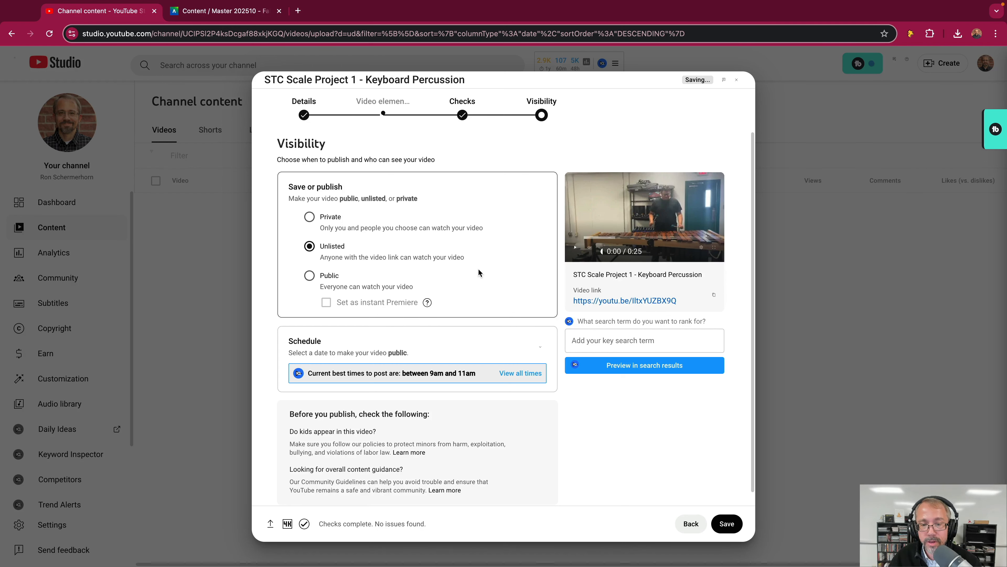
{"action": "scroll", "coordinate": [478, 268], "scroll_direction": "down", "scroll_amount": 1}
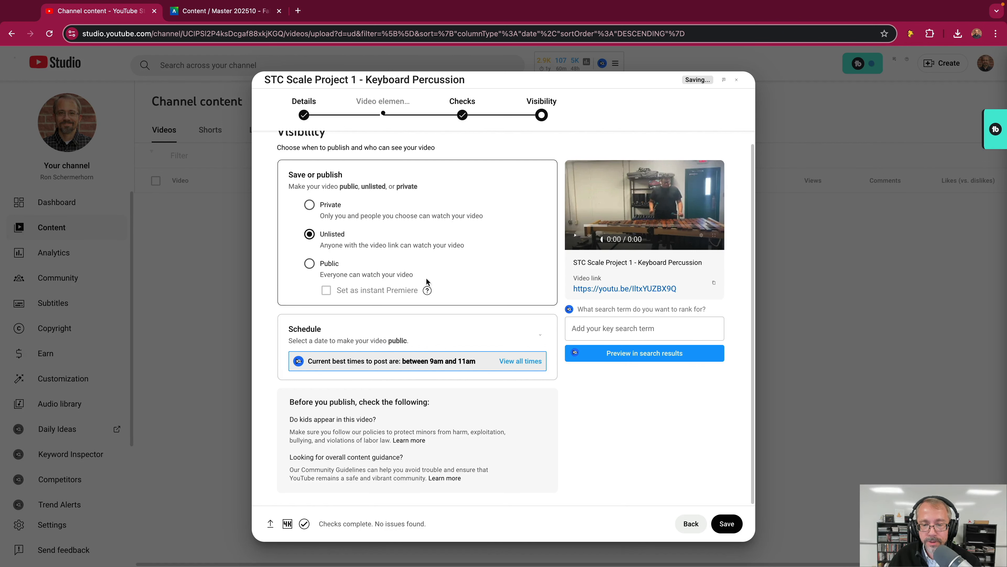
{"action": "left_click", "coordinate": [730, 525]}
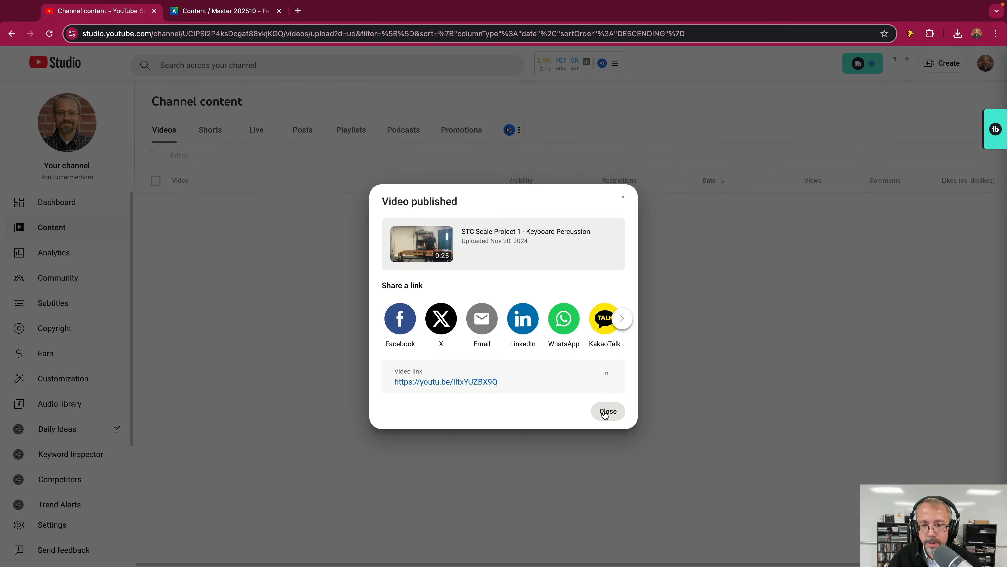
- Copy the published video's link and switch to the submission area of the End of Course Project(s) in Blackboard
{"action": "left_click", "coordinate": [606, 374]}
{"action": "left_click", "coordinate": [606, 412]}
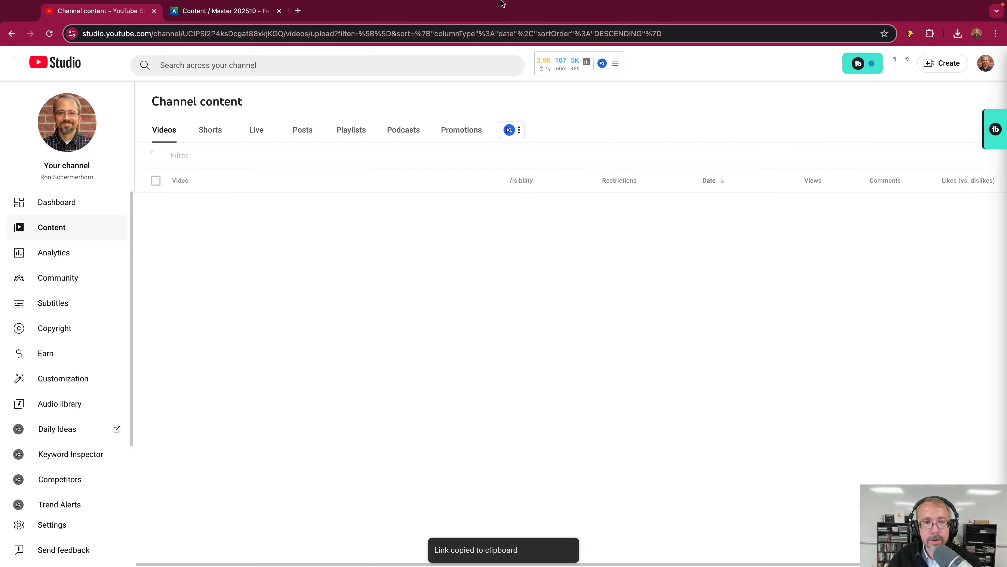
{"action": "left_click", "coordinate": [221, 12]}
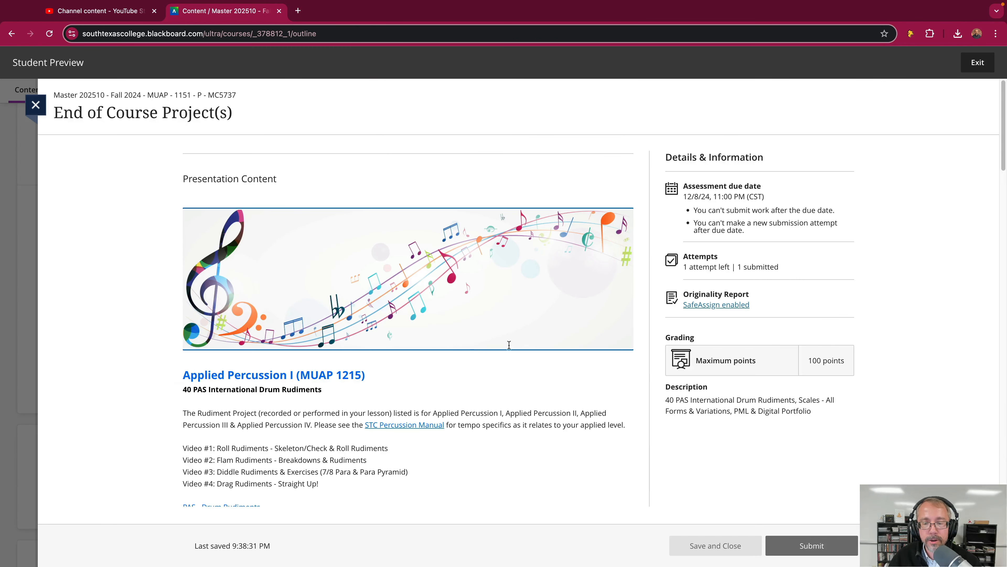
{"action": "scroll", "coordinate": [508, 344], "scroll_direction": "down", "scroll_amount": 10}
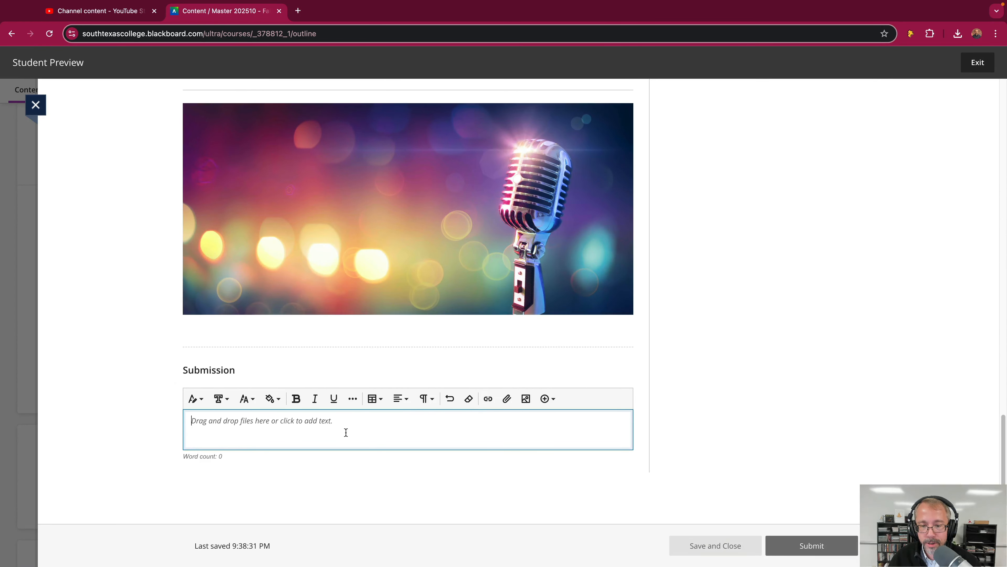
{"action": "left_click", "coordinate": [489, 399]}
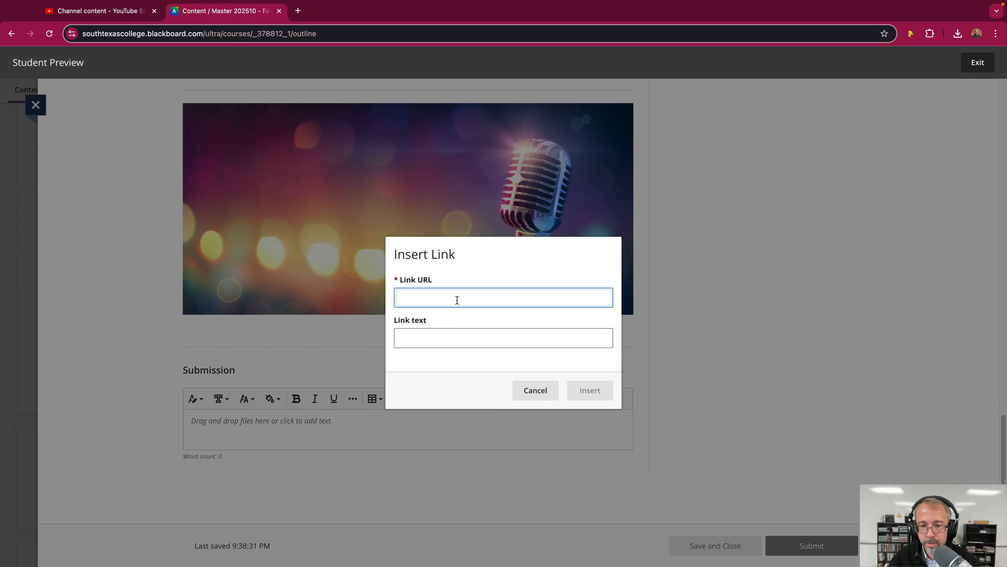
{"action": "key", "text": "super+v"}
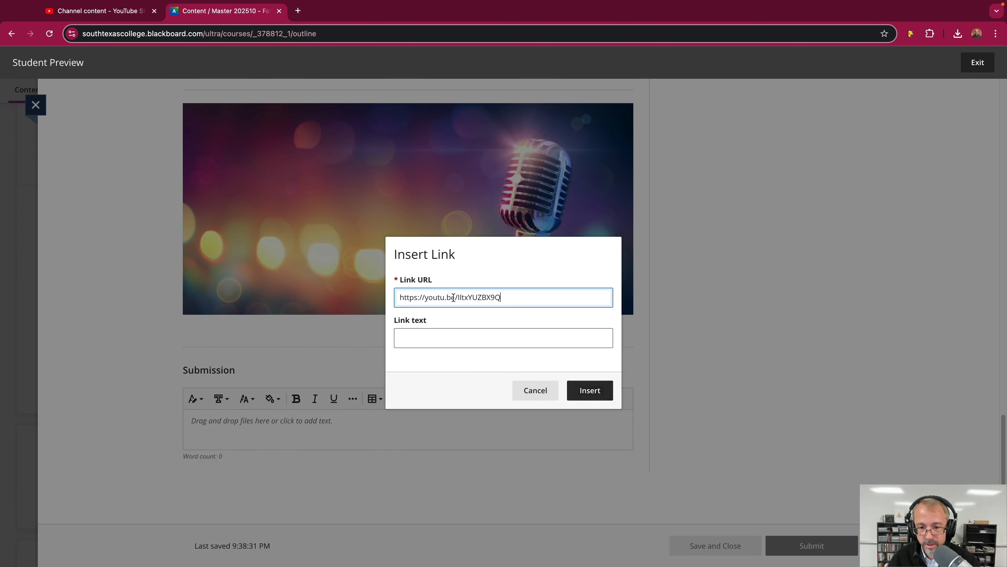
{"action": "left_click", "coordinate": [451, 340]}
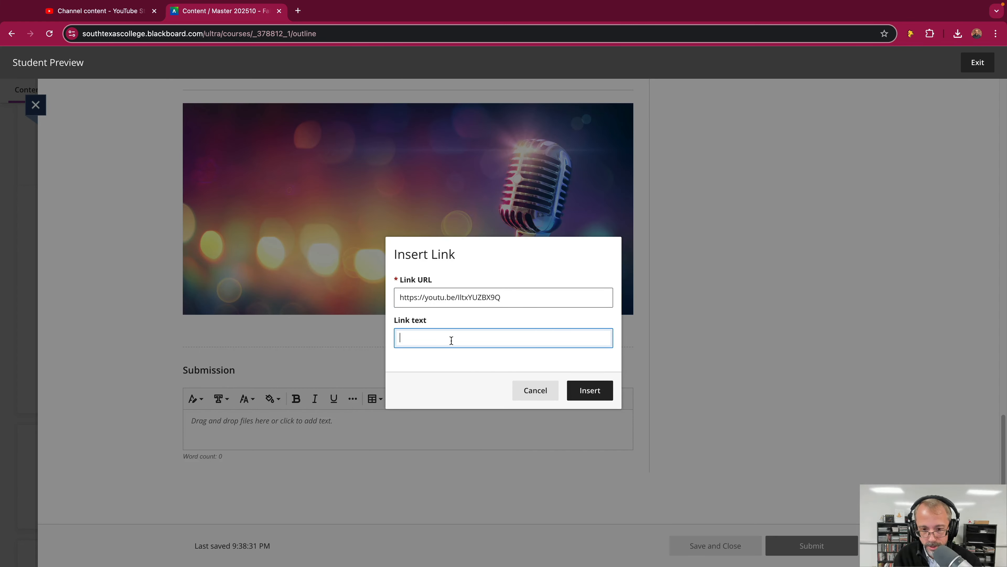
{"action": "type", "text": "Scales"}
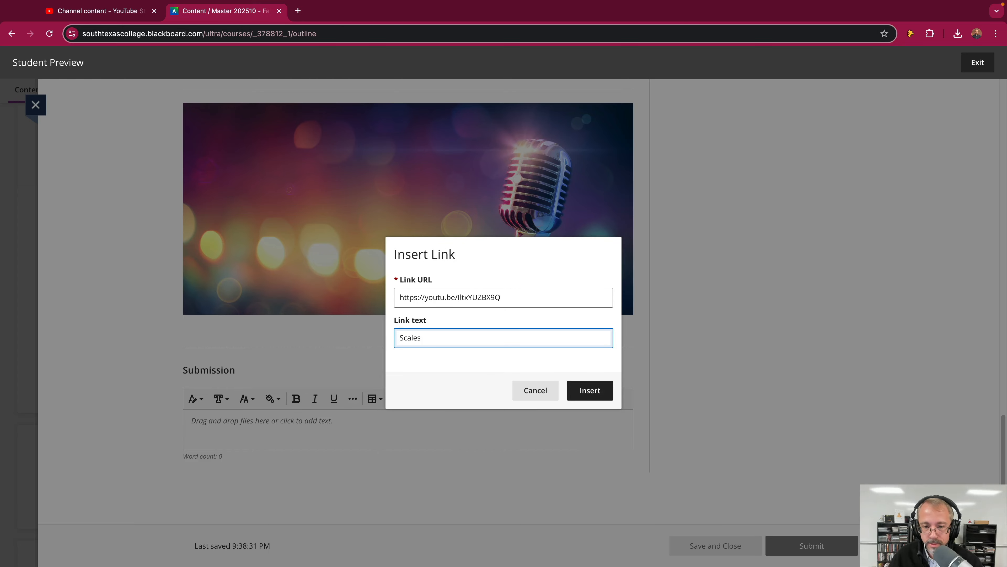
{"action": "left_click", "coordinate": [579, 389]}
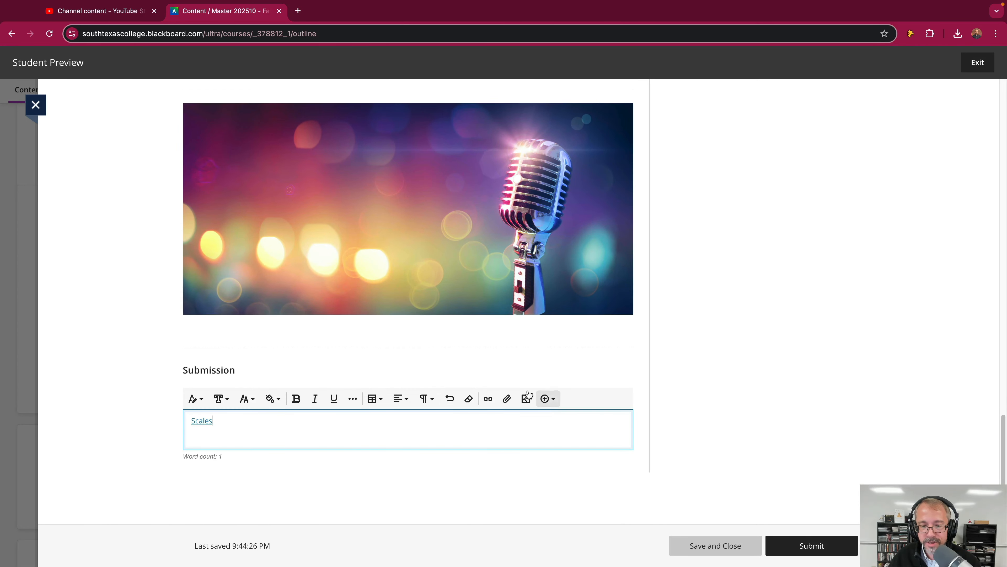
- Save and close the End of Course Project(s) draft, and reopen its submission text for editing
{"action": "left_click", "coordinate": [705, 546]}
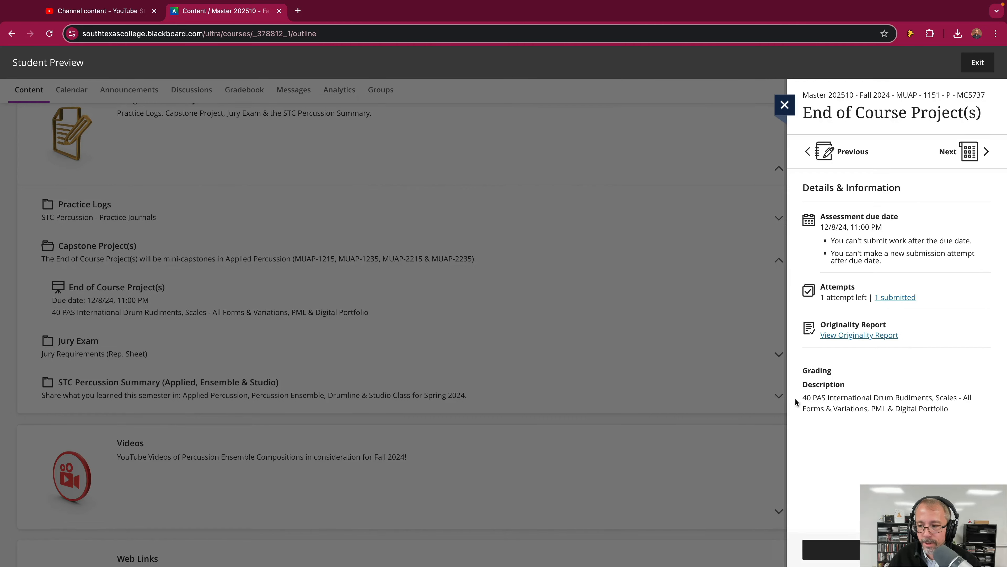
{"action": "left_click", "coordinate": [889, 549]}
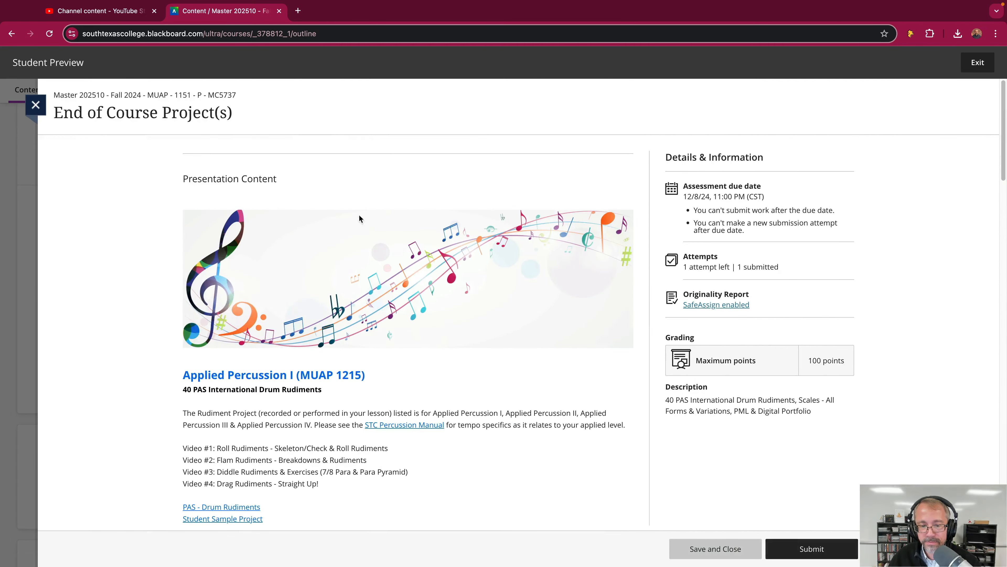
{"action": "scroll", "coordinate": [464, 453], "scroll_direction": "down", "scroll_amount": 20}
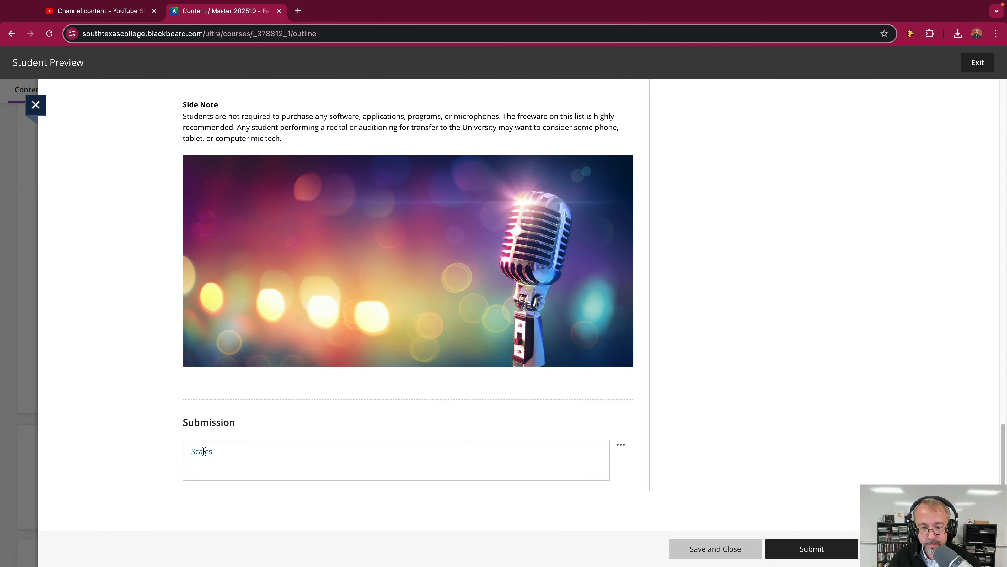
{"action": "left_click", "coordinate": [222, 451]}
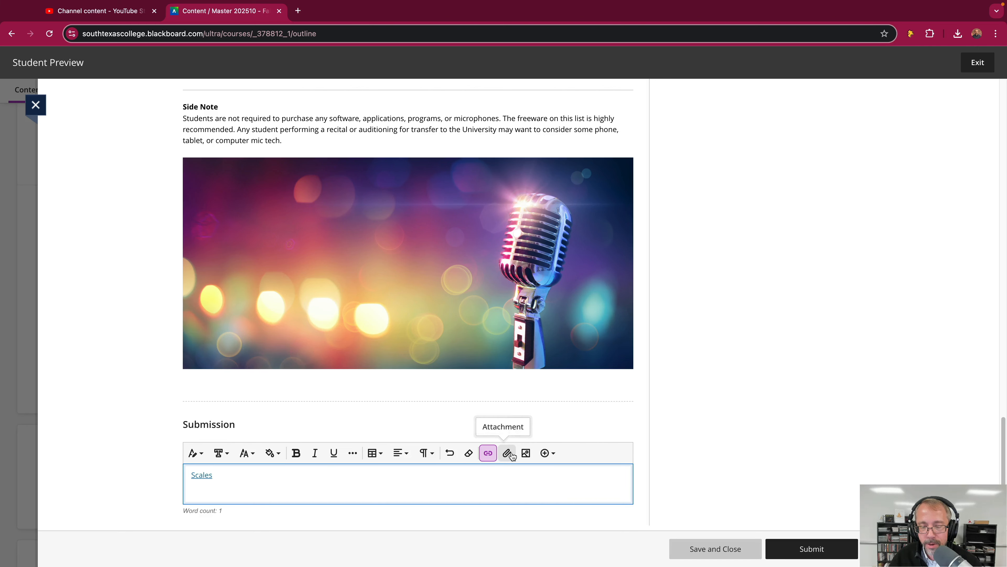
{"action": "left_click", "coordinate": [549, 455]}
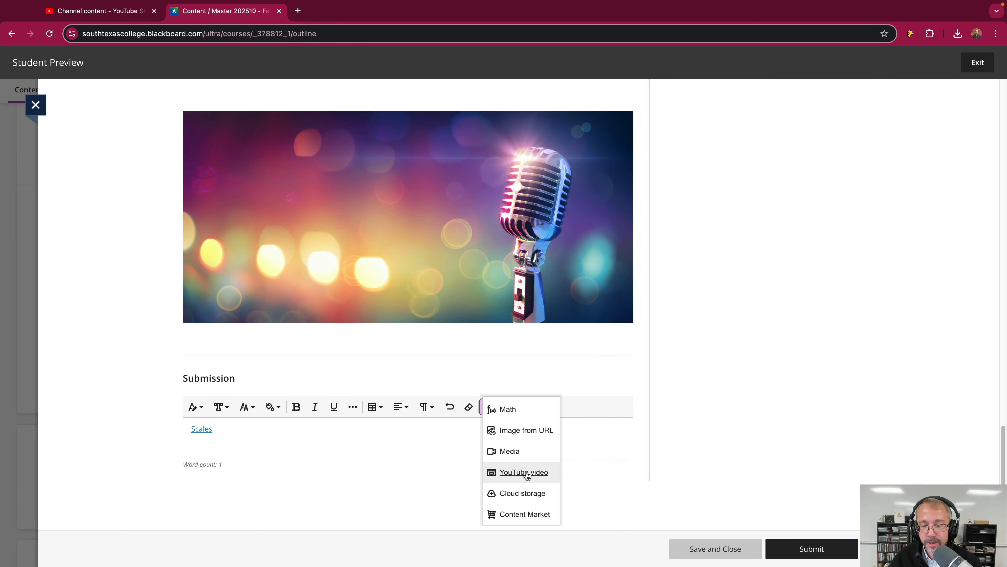
{"action": "left_click", "coordinate": [524, 472]}
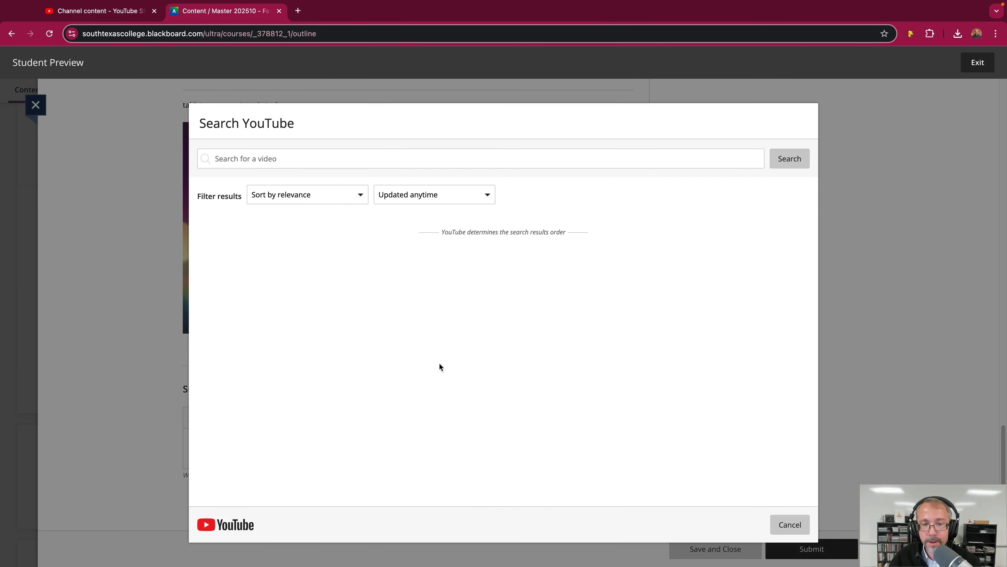
{"action": "left_click", "coordinate": [318, 159]}
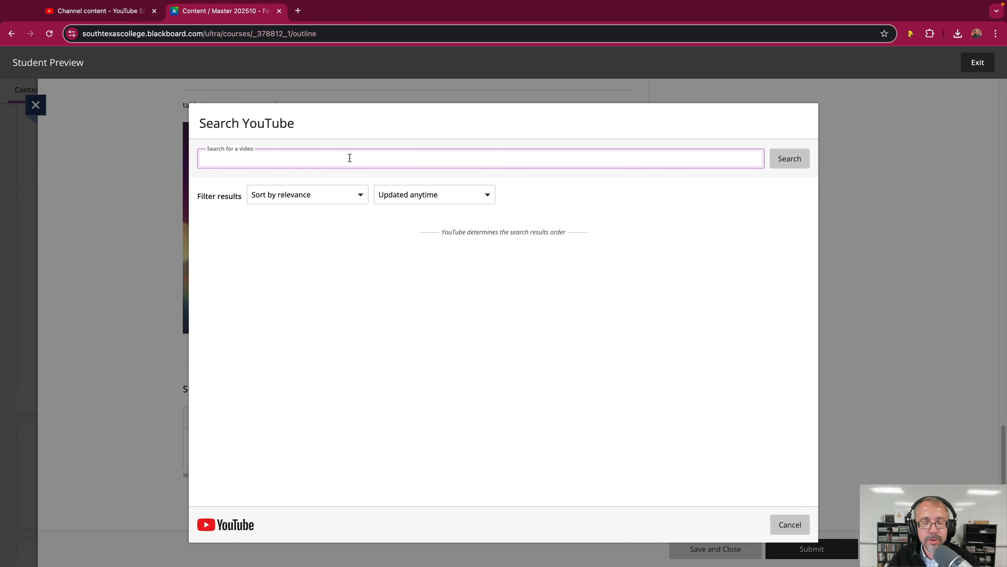
{"action": "left_click", "coordinate": [791, 530]}
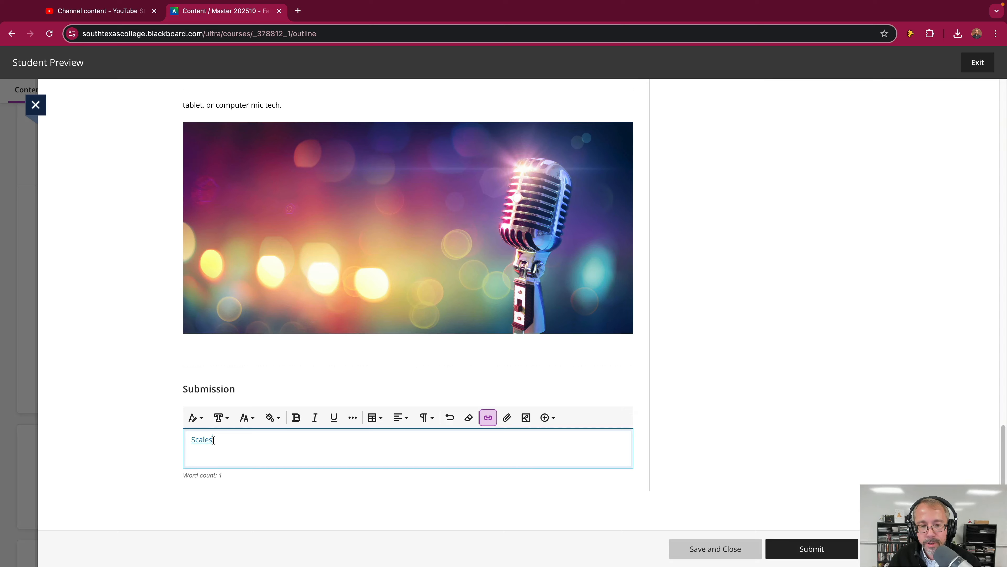
- Delete the "Scales" link from the submission text
{"action": "left_click_drag", "start_coordinate": [214, 440], "coordinate": [176, 439]}
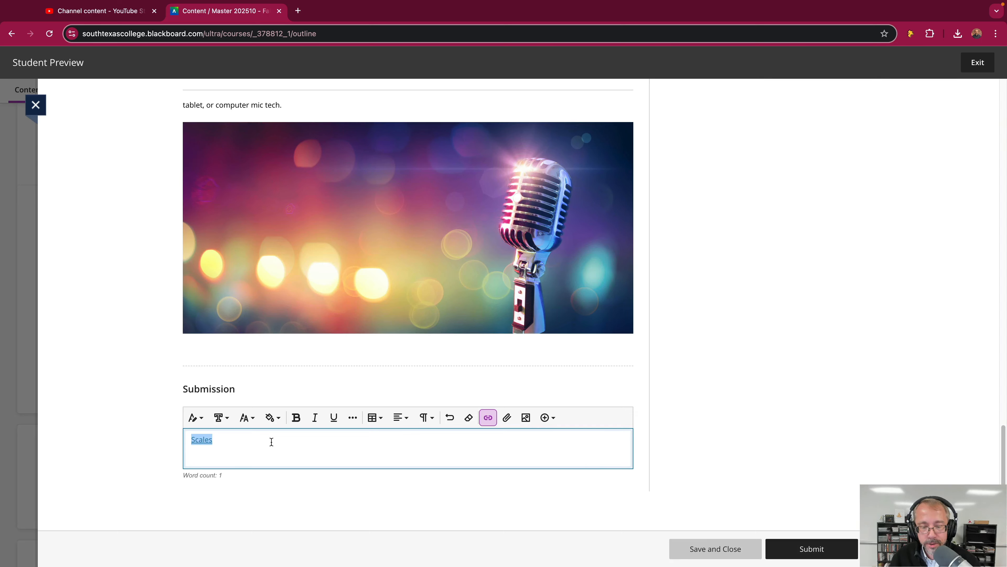
{"action": "key", "text": "BackSpace"}
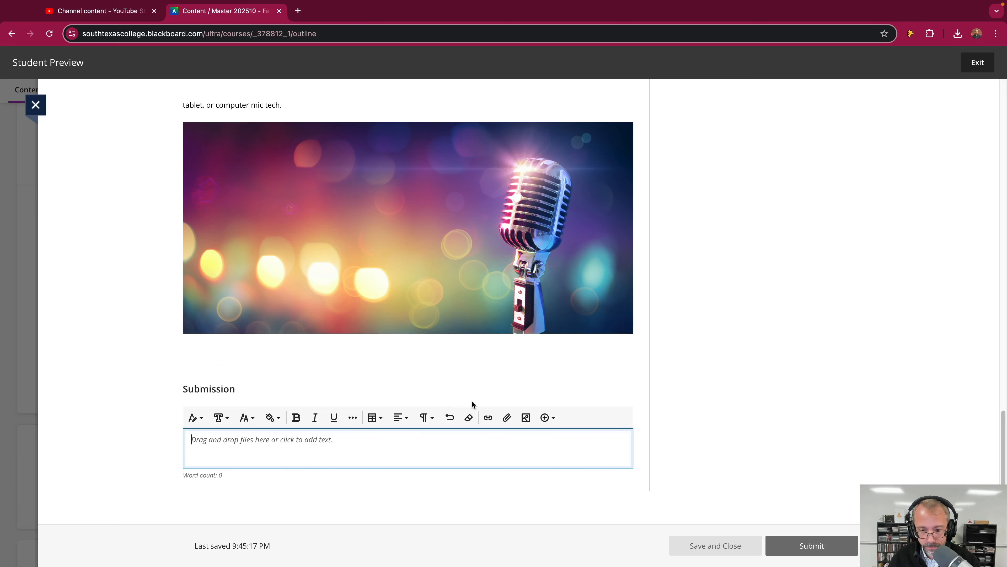
{"action": "left_click", "coordinate": [548, 418]}
{"action": "scroll", "coordinate": [520, 483], "scroll_direction": "down", "scroll_amount": 1}
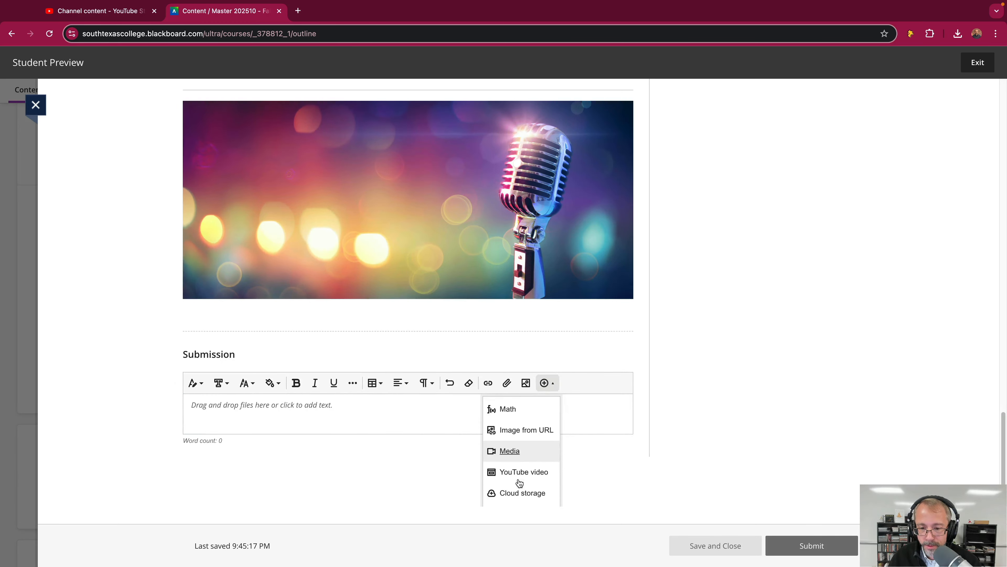
{"action": "scroll", "coordinate": [520, 482], "scroll_direction": "down", "scroll_amount": 1}
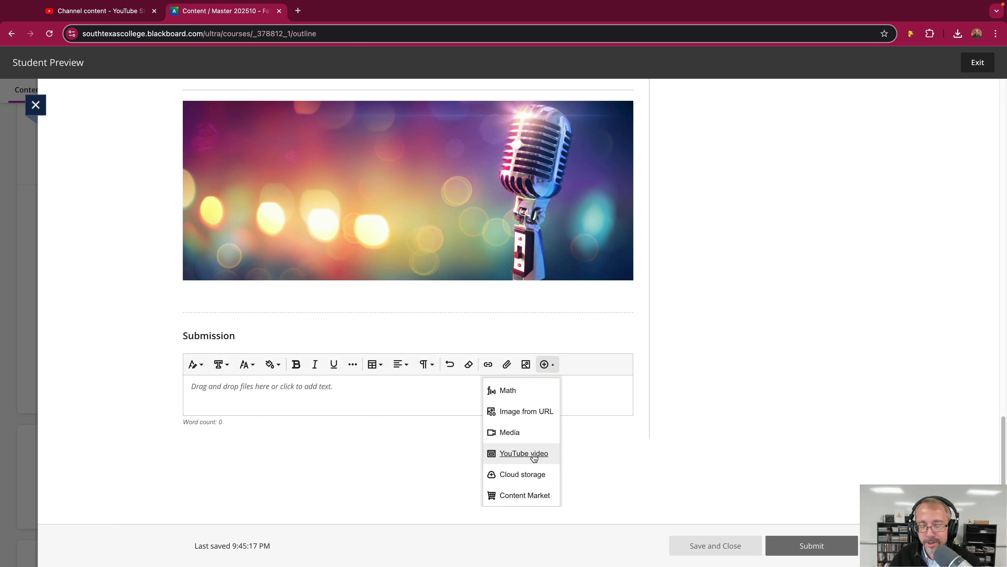
{"action": "left_click", "coordinate": [536, 457]}
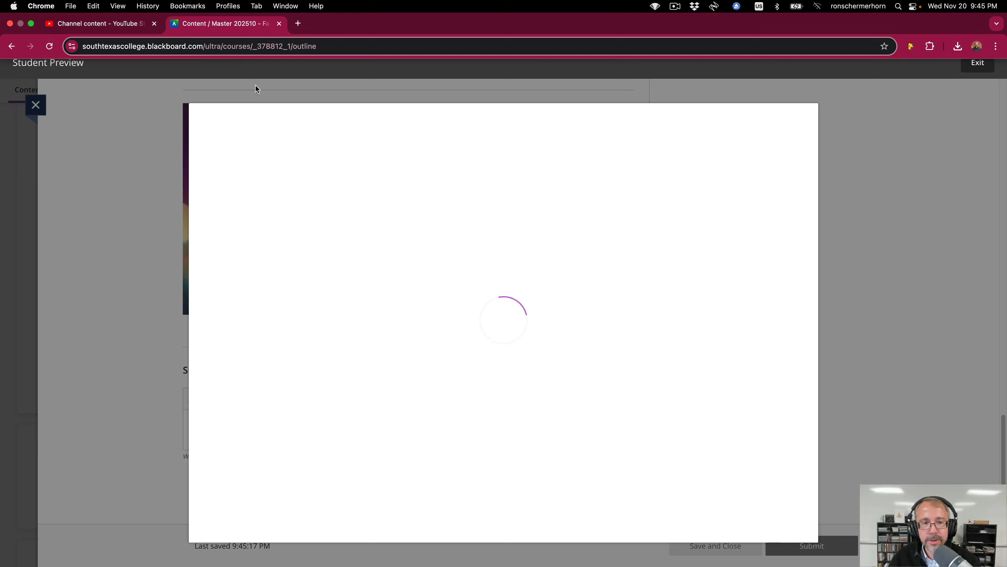
{"action": "left_click", "coordinate": [328, 161]}
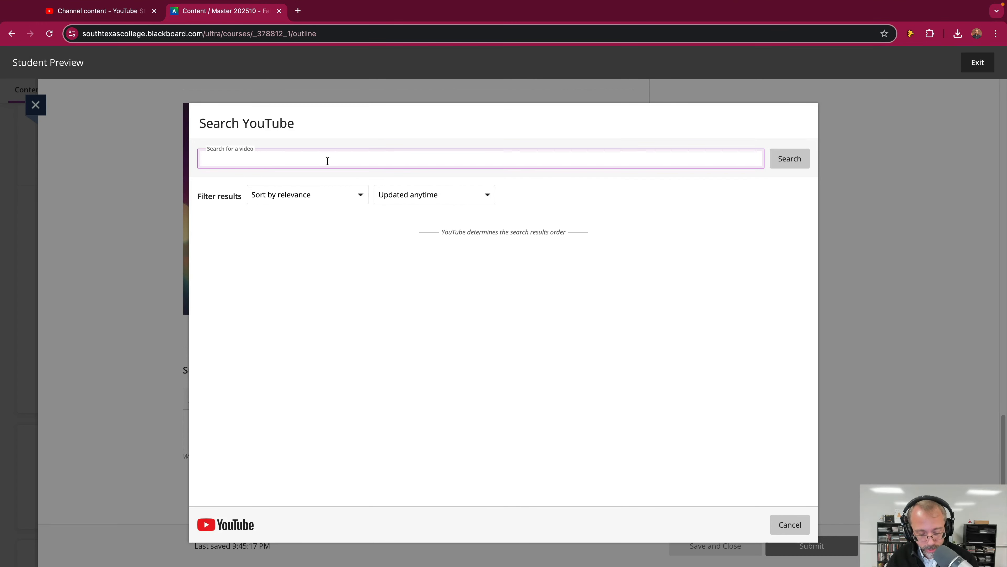
{"action": "type", "text": "https://youtu.be/IltxYUZBX9Q"}
{"action": "left_click", "coordinate": [801, 159]}
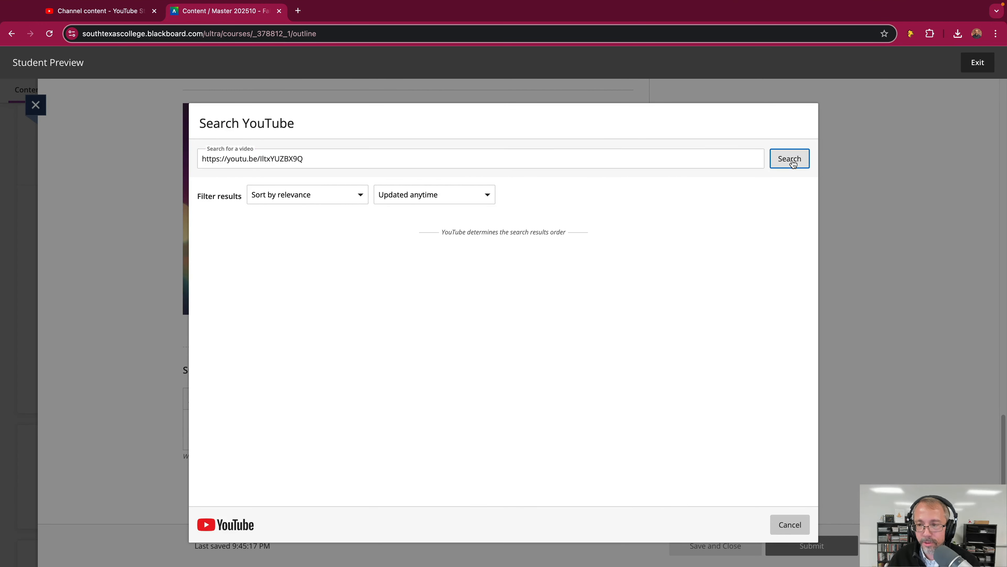
{"action": "left_click", "coordinate": [321, 160]}
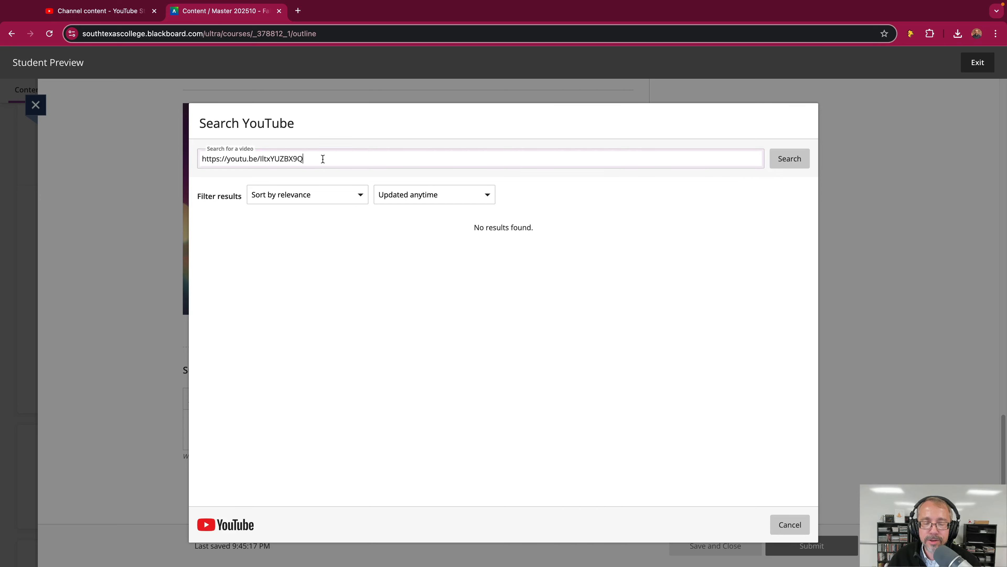
{"action": "left_click_drag", "start_coordinate": [314, 158], "coordinate": [199, 158]}
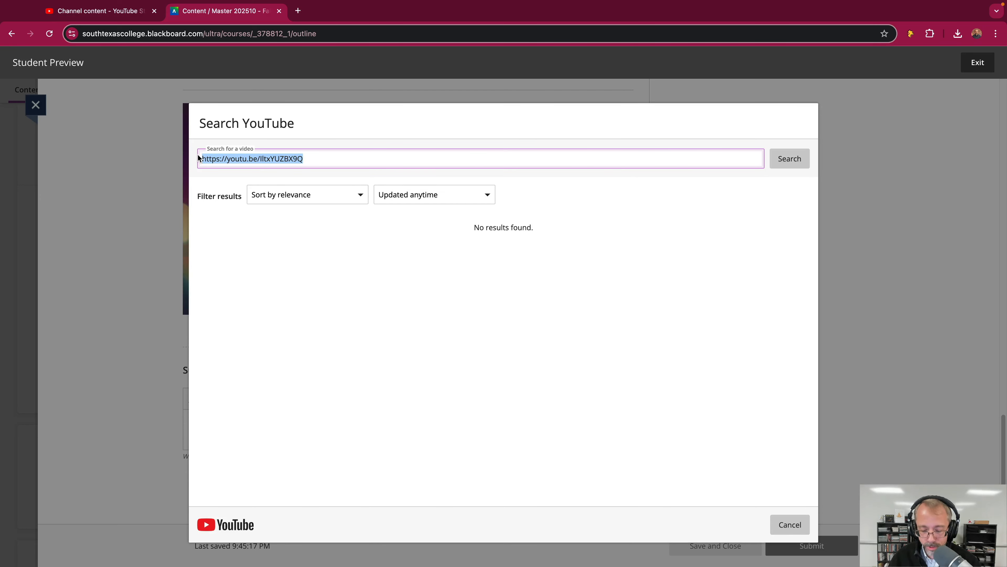
{"action": "key", "text": "BackSpace"}
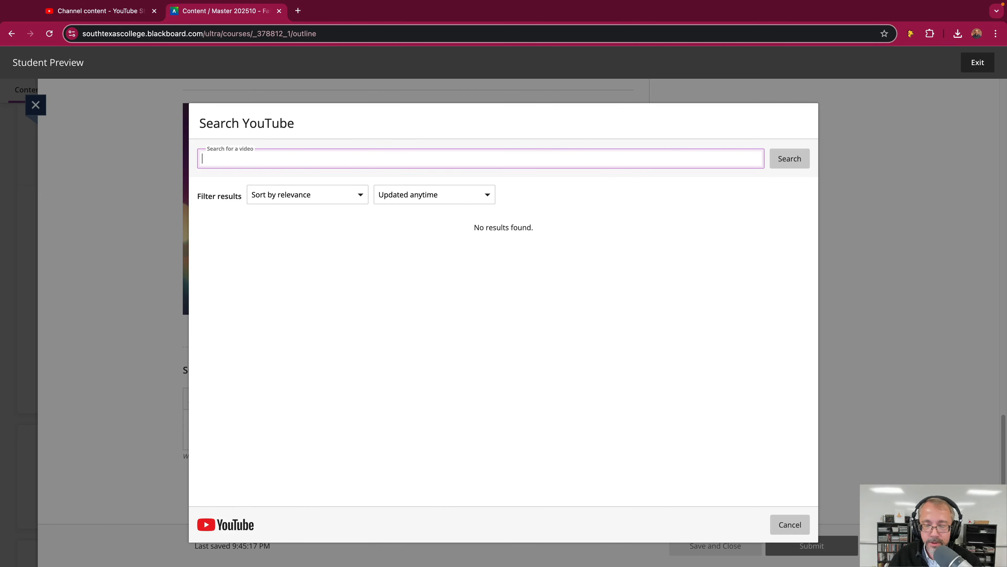
{"action": "left_click", "coordinate": [790, 524]}
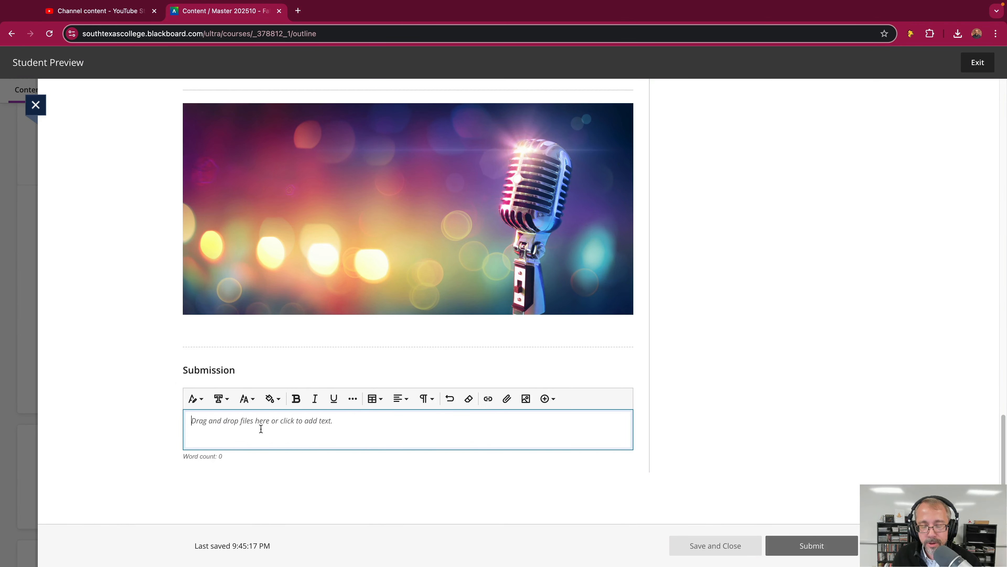
- Switch to YouTube Studio, open the channel's public page in place of the content list, and look through its videos
{"action": "left_click", "coordinate": [102, 12]}
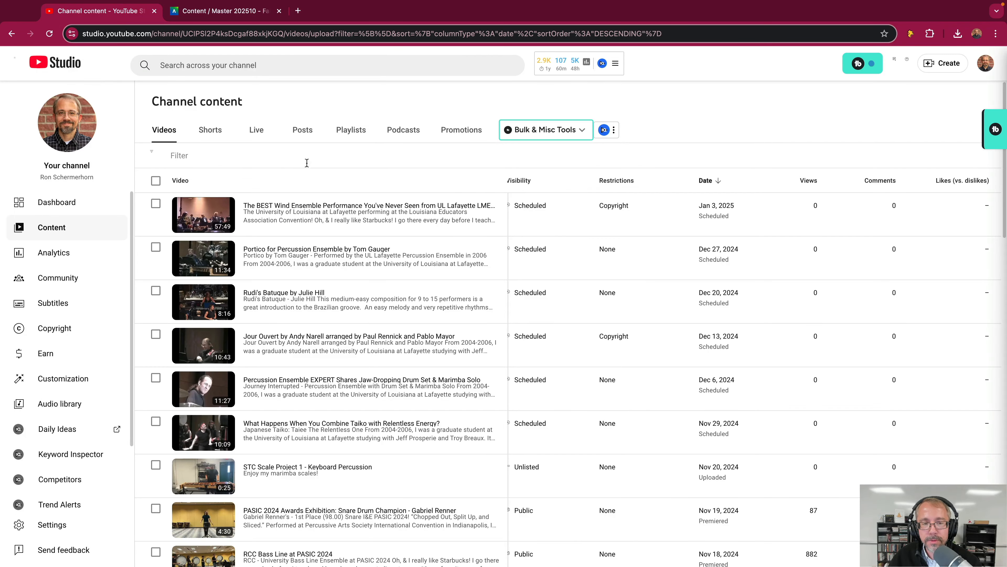
{"action": "left_click", "coordinate": [53, 124]}
{"action": "left_click", "coordinate": [114, 11]}
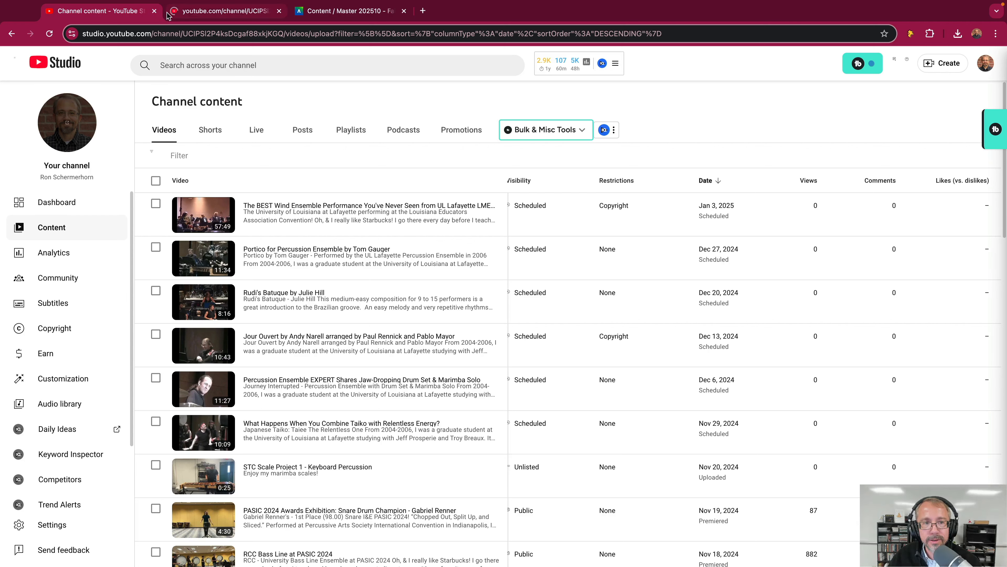
{"action": "left_click", "coordinate": [155, 11]}
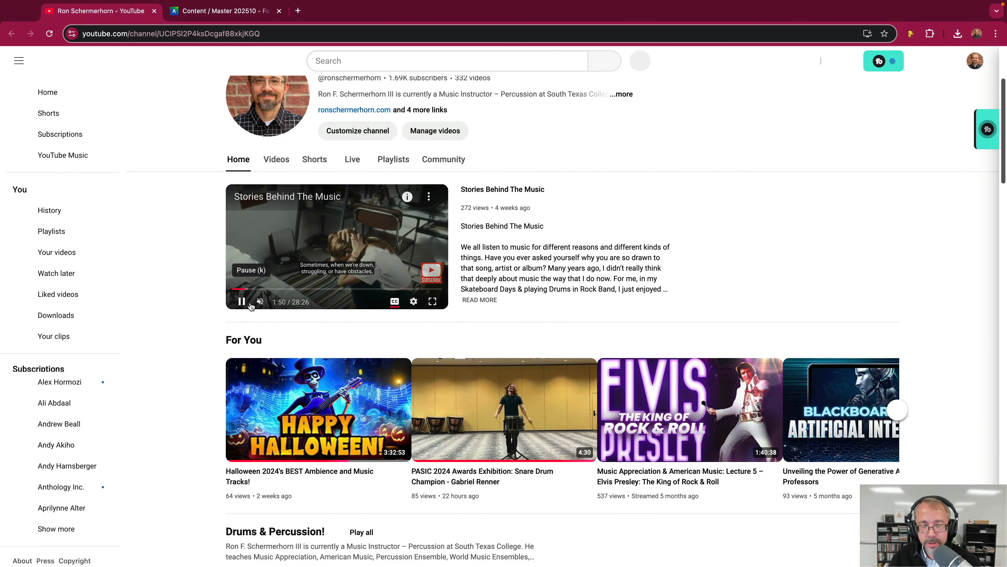
{"action": "scroll", "coordinate": [334, 319], "scroll_direction": "down", "scroll_amount": 2}
{"action": "scroll", "coordinate": [334, 320], "scroll_direction": "down", "scroll_amount": 5}
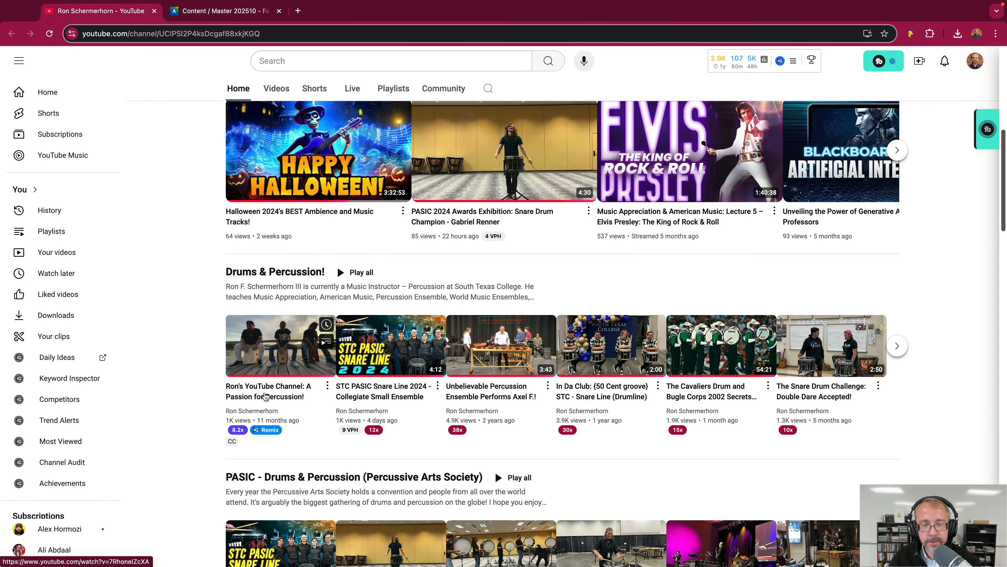
{"action": "left_click", "coordinate": [221, 12]}
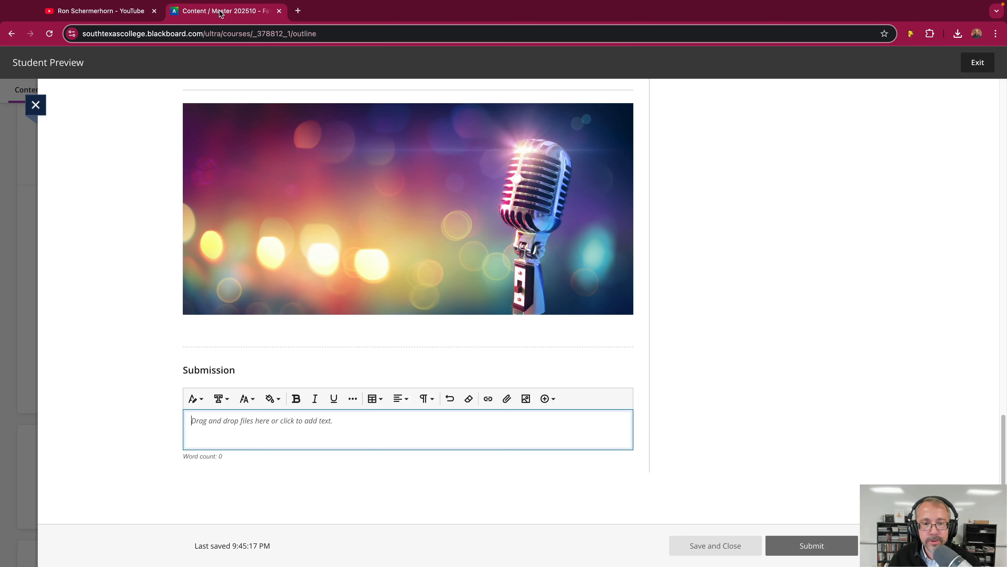
{"action": "left_click", "coordinate": [546, 399]}
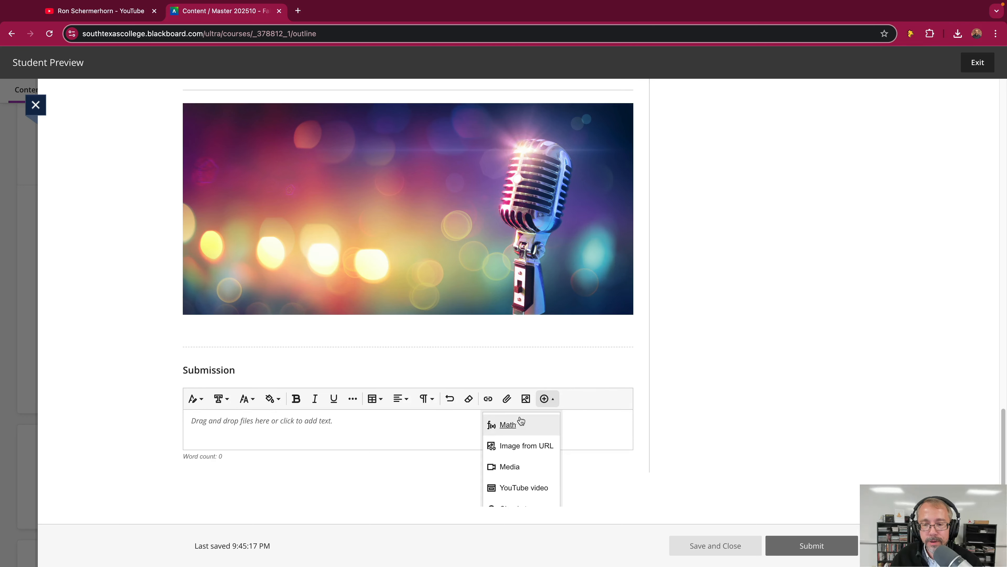
{"action": "left_click", "coordinate": [412, 429]}
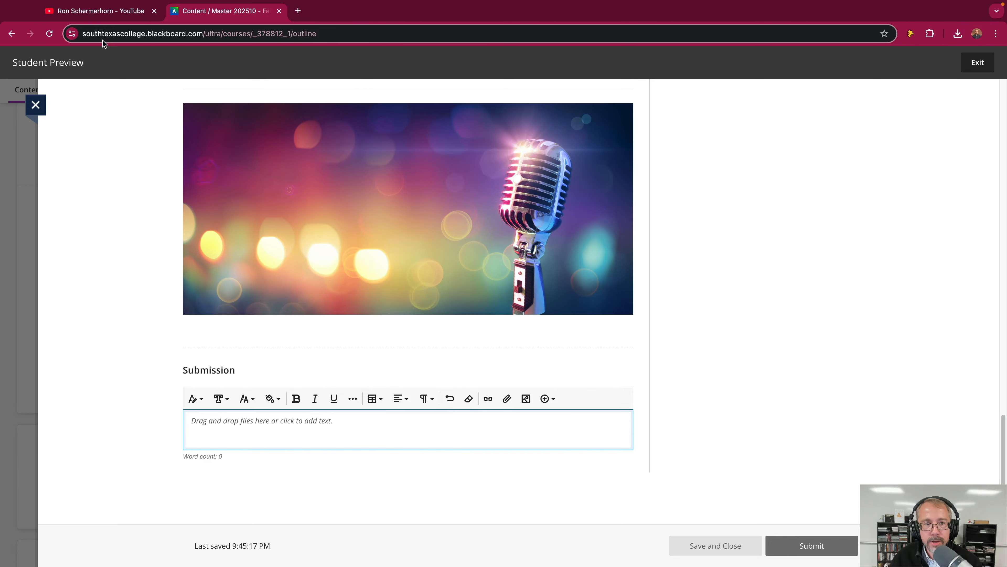
- Switch to YouTube, open the channel's own video list, and set the visibility of "STC Scale Project 1 - Keyboard Percussion" to Public
{"action": "left_click", "coordinate": [103, 11]}
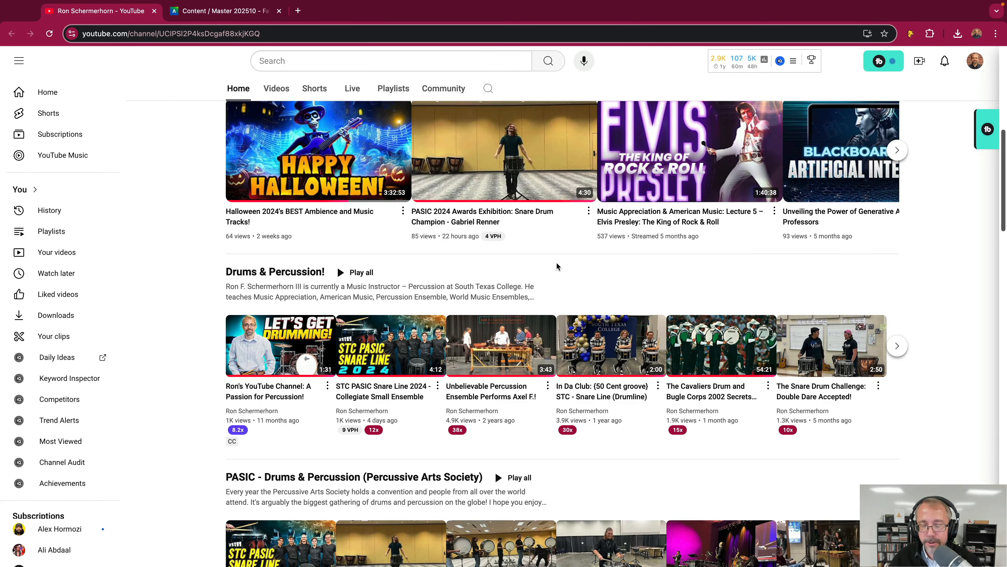
{"action": "scroll", "coordinate": [587, 281], "scroll_direction": "up", "scroll_amount": 2}
{"action": "scroll", "coordinate": [587, 278], "scroll_direction": "up", "scroll_amount": 7}
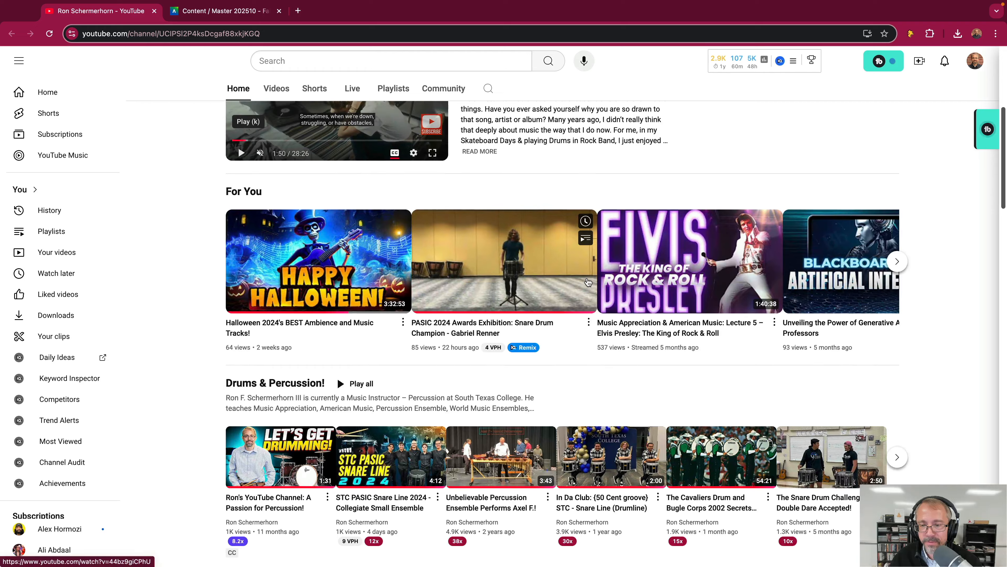
{"action": "scroll", "coordinate": [587, 279], "scroll_direction": "down", "scroll_amount": 7}
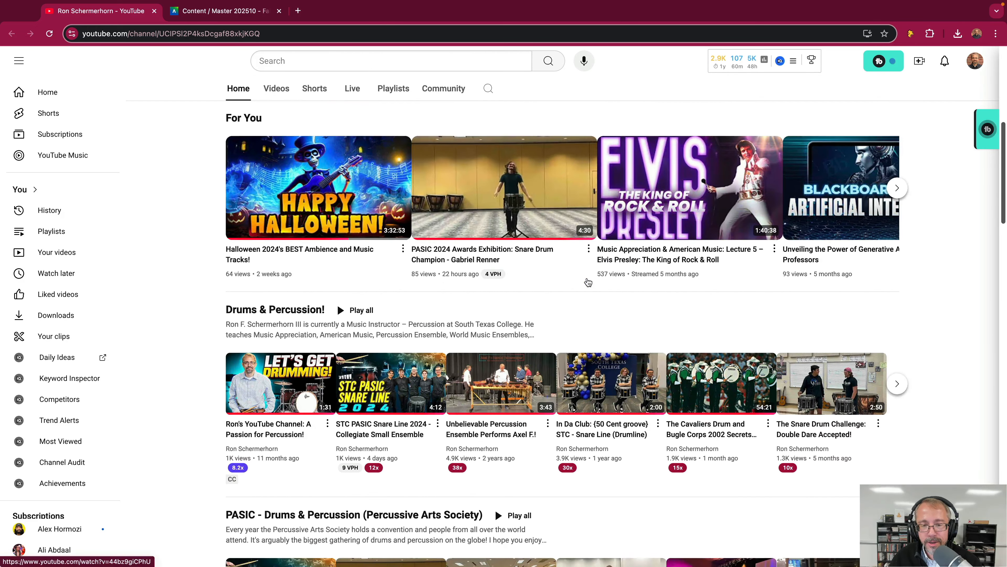
{"action": "scroll", "coordinate": [586, 278], "scroll_direction": "up", "scroll_amount": 9}
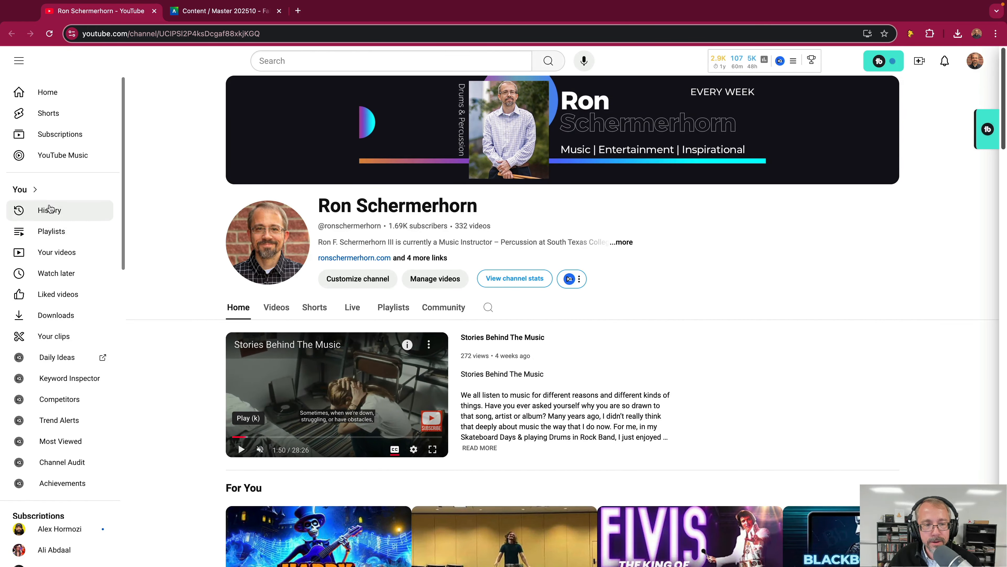
{"action": "left_click", "coordinate": [60, 253]}
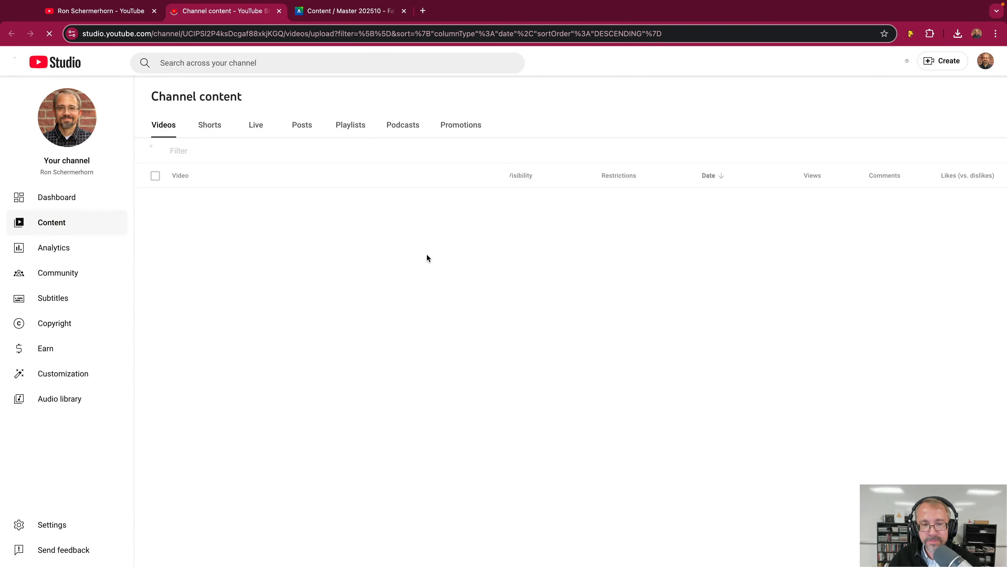
{"action": "scroll", "coordinate": [361, 261], "scroll_direction": "down", "scroll_amount": 3}
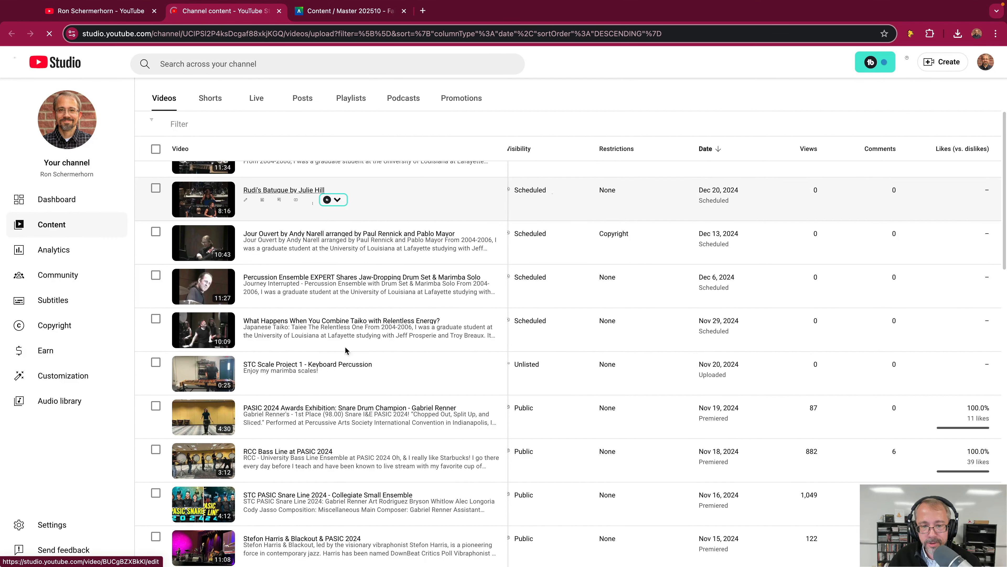
{"action": "left_click", "coordinate": [525, 364]}
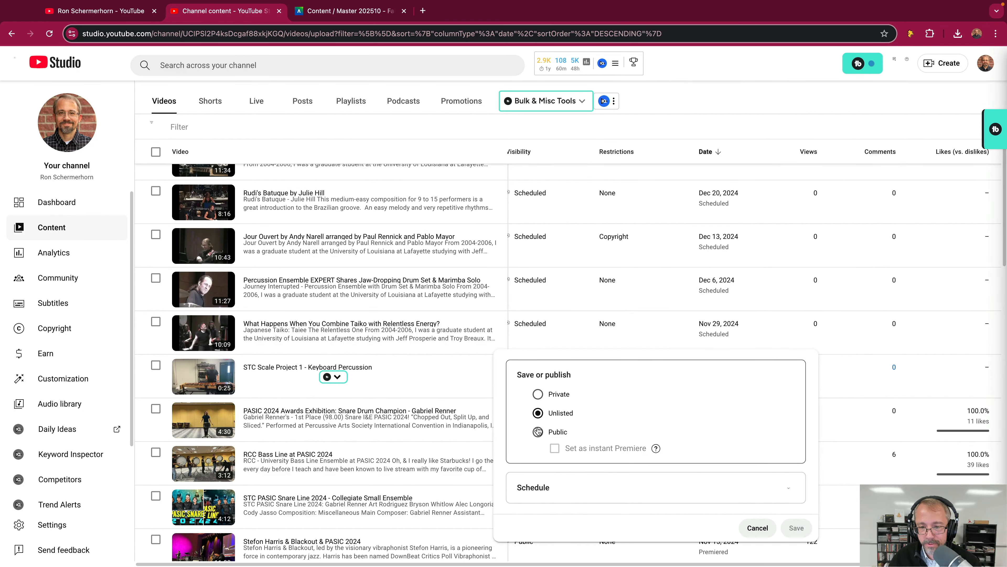
{"action": "left_click", "coordinate": [538, 431]}
{"action": "left_click", "coordinate": [792, 528]}
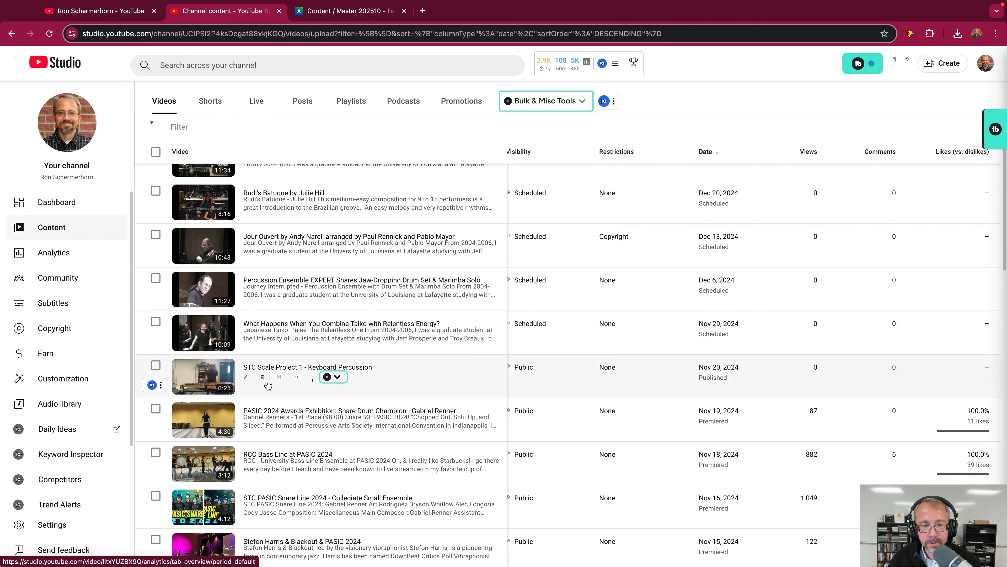
- Open the watch page of "STC Scale Project 1 - Keyboard Percussion" through its video link and pause playback
{"action": "left_click", "coordinate": [222, 371]}
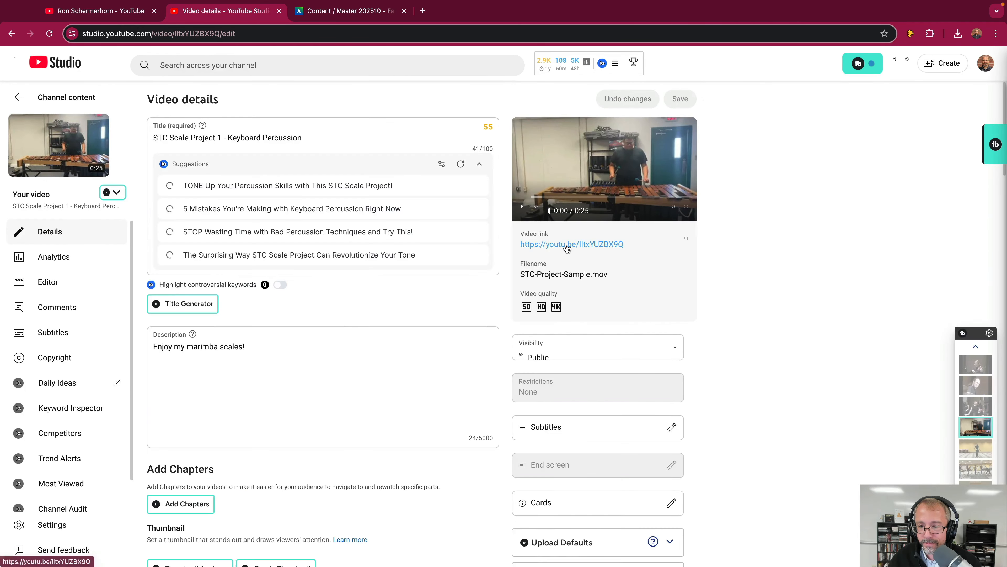
{"action": "left_click", "coordinate": [571, 243]}
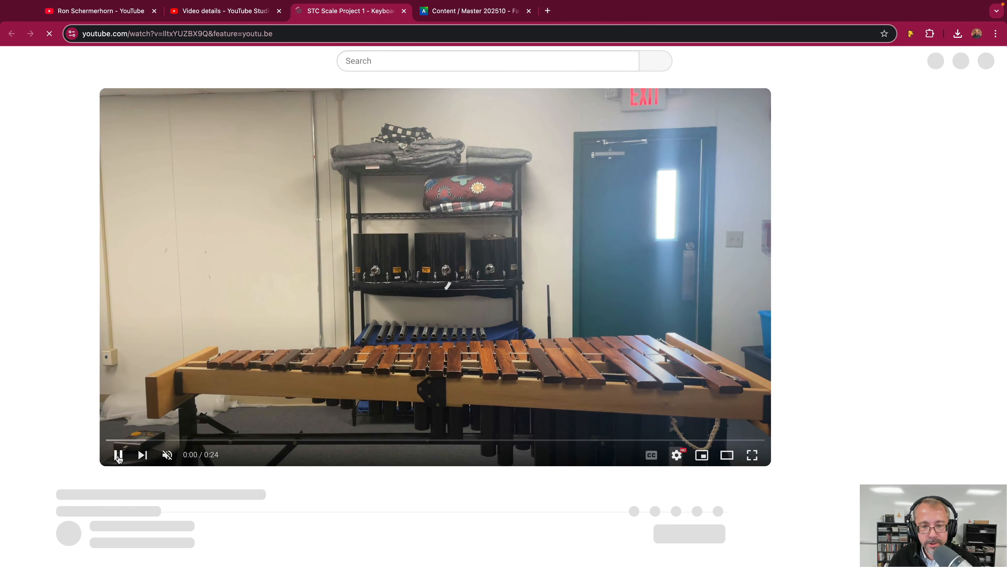
{"action": "left_click", "coordinate": [119, 455]}
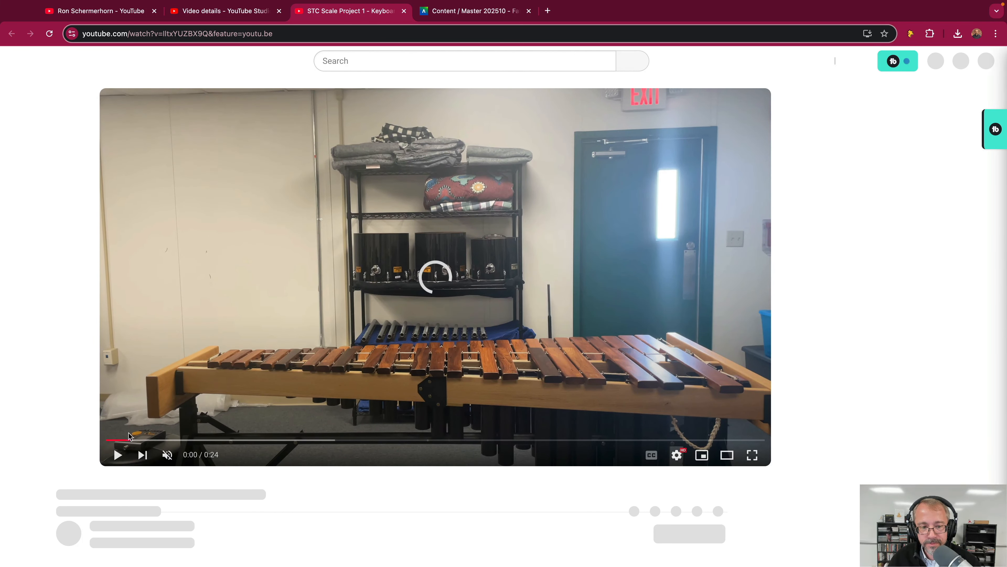
{"action": "scroll", "coordinate": [278, 437], "scroll_direction": "down", "scroll_amount": 3}
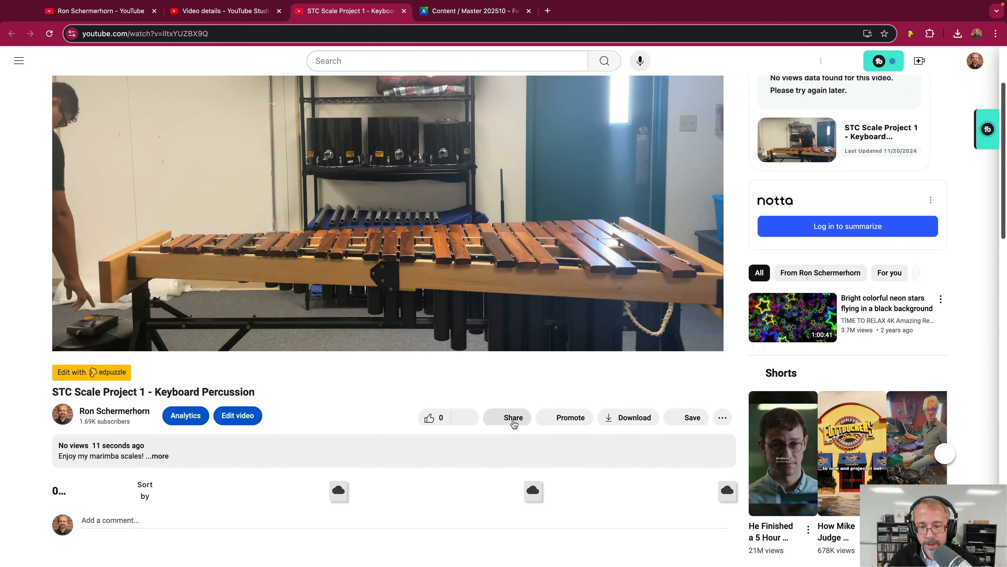
{"action": "left_click", "coordinate": [76, 339]}
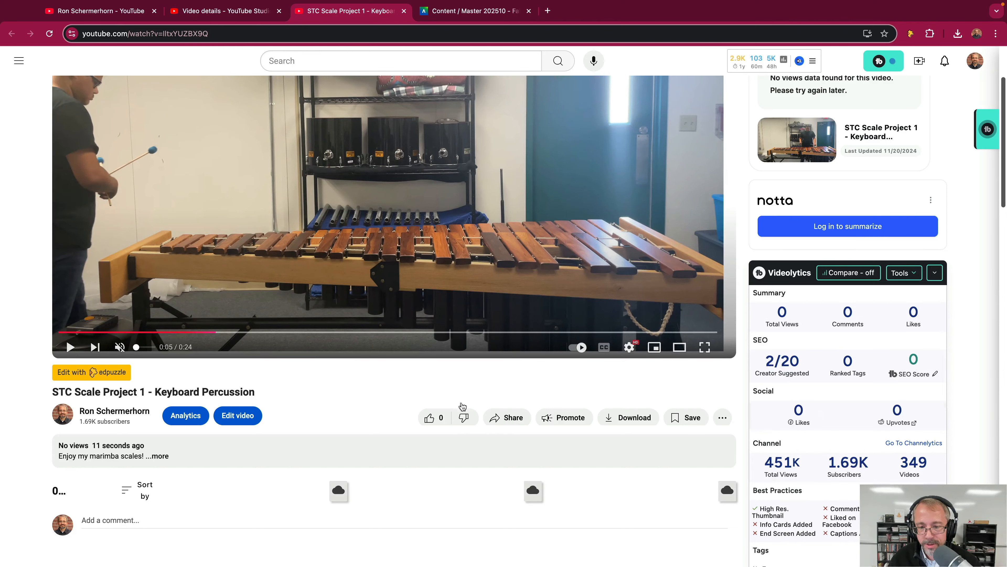
- Copy the video's title "STC Scale Project 1 - Keyboard Percussion" from its watch page
{"action": "left_click", "coordinate": [499, 416]}
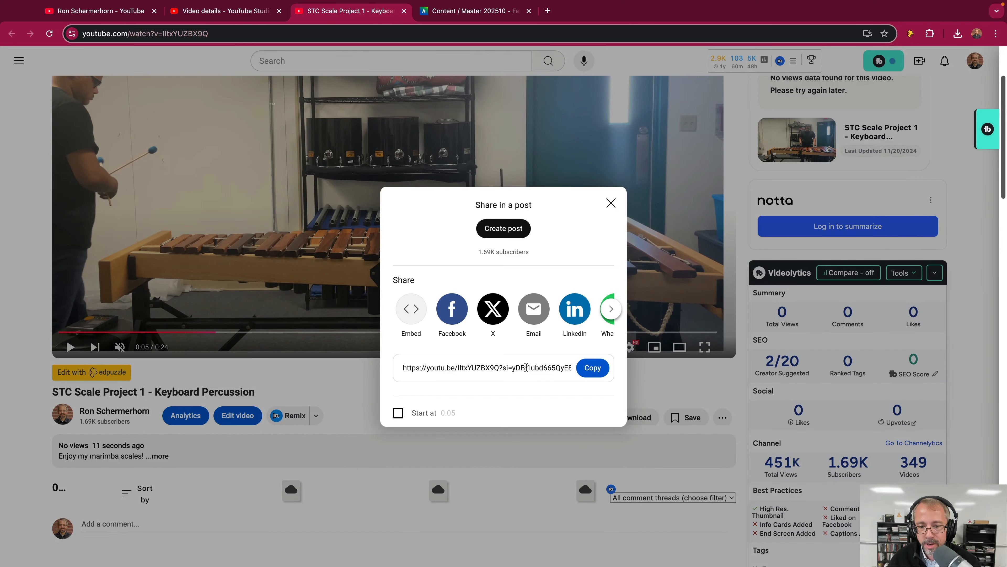
{"action": "left_click", "coordinate": [262, 396]}
{"action": "left_click_drag", "start_coordinate": [256, 392], "coordinate": [79, 389]}
{"action": "key", "text": "super+c"}
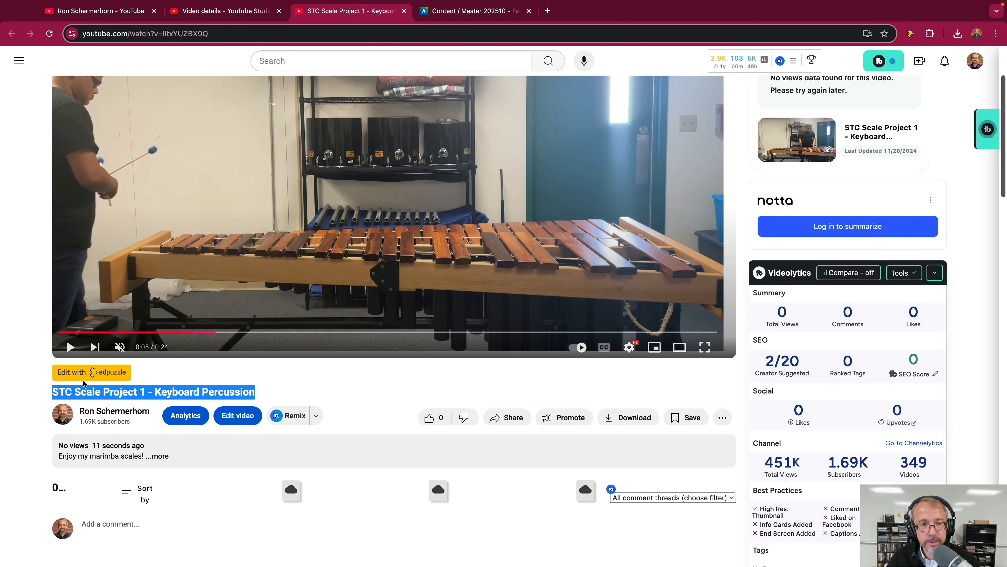
- Close the YouTube channel page and return to the Blackboard submission
{"action": "left_click", "coordinate": [225, 17]}
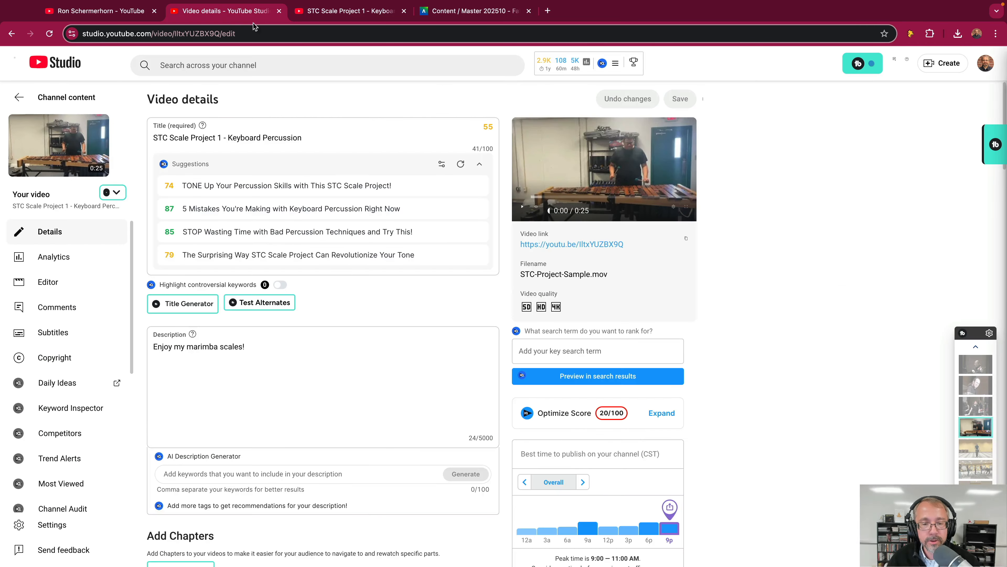
{"action": "left_click", "coordinate": [314, 12]}
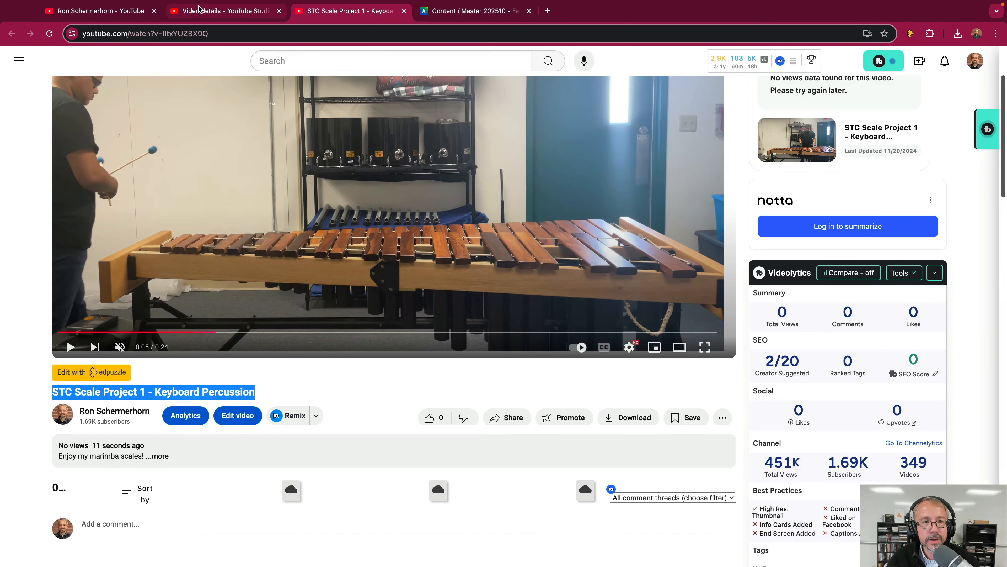
{"action": "left_click", "coordinate": [242, 12]}
{"action": "left_click", "coordinate": [154, 11]}
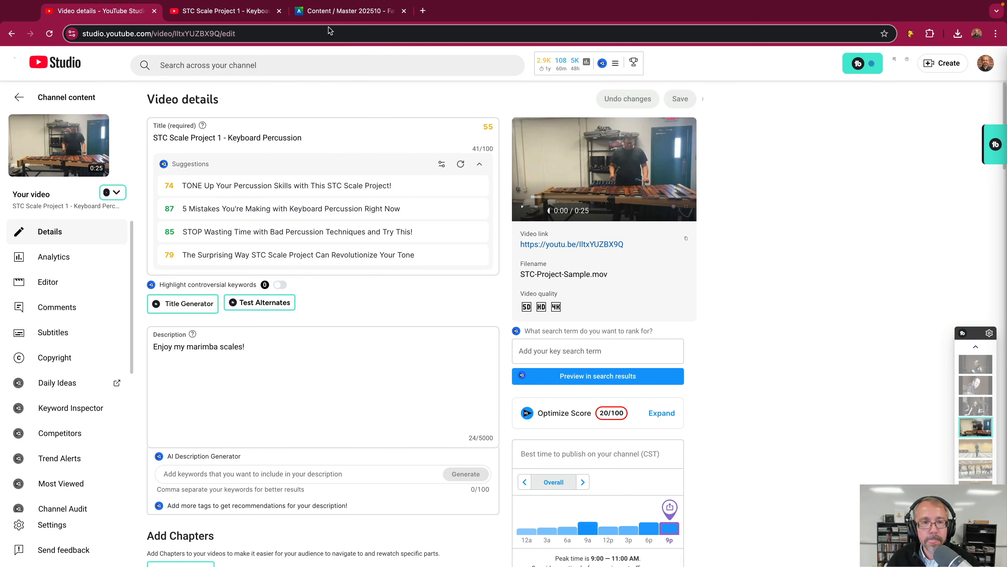
{"action": "left_click", "coordinate": [315, 11]}
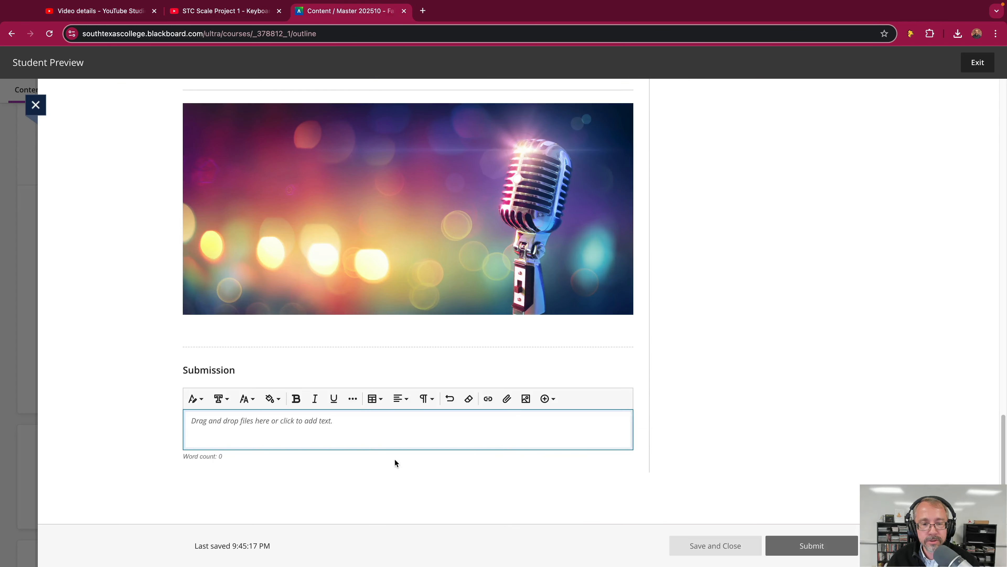
- Search YouTube from the submission editor for "STC Scale Project 1 - Keyboard Percussion" and insert the matching video to display inline
{"action": "left_click", "coordinate": [547, 399]}
{"action": "left_click", "coordinate": [524, 488]}
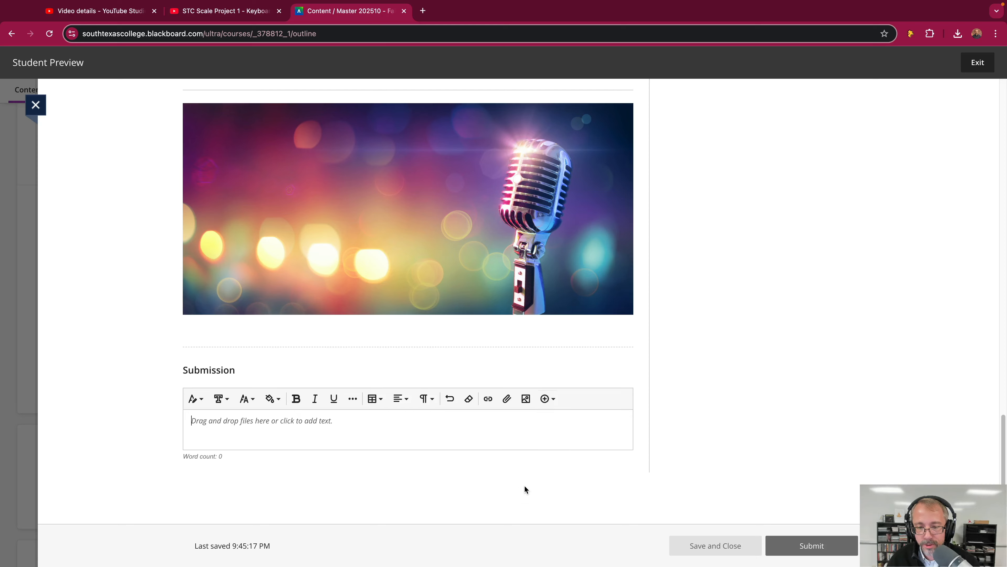
{"action": "left_click", "coordinate": [341, 161]}
{"action": "key", "text": "super+v"}
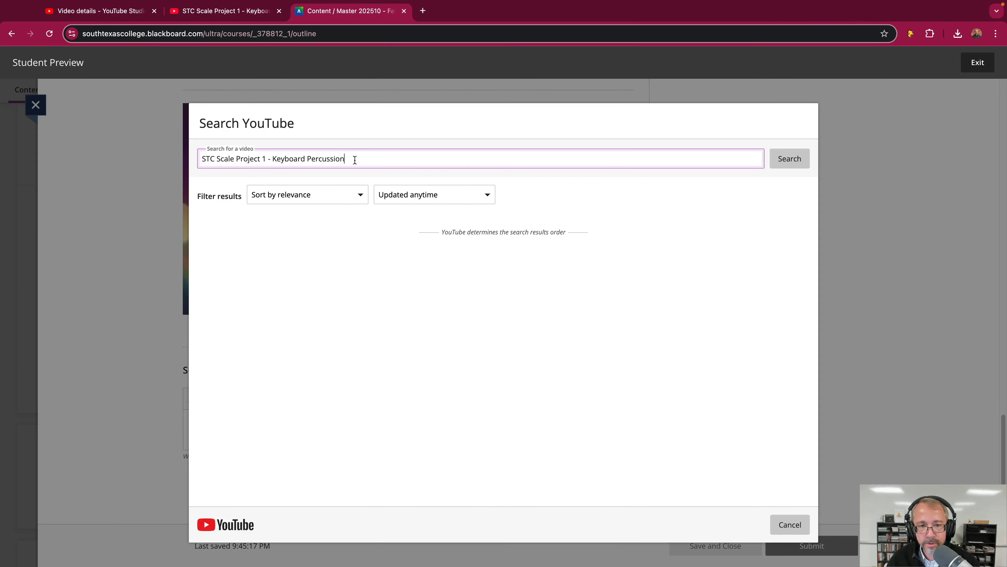
{"action": "left_click", "coordinate": [773, 157]}
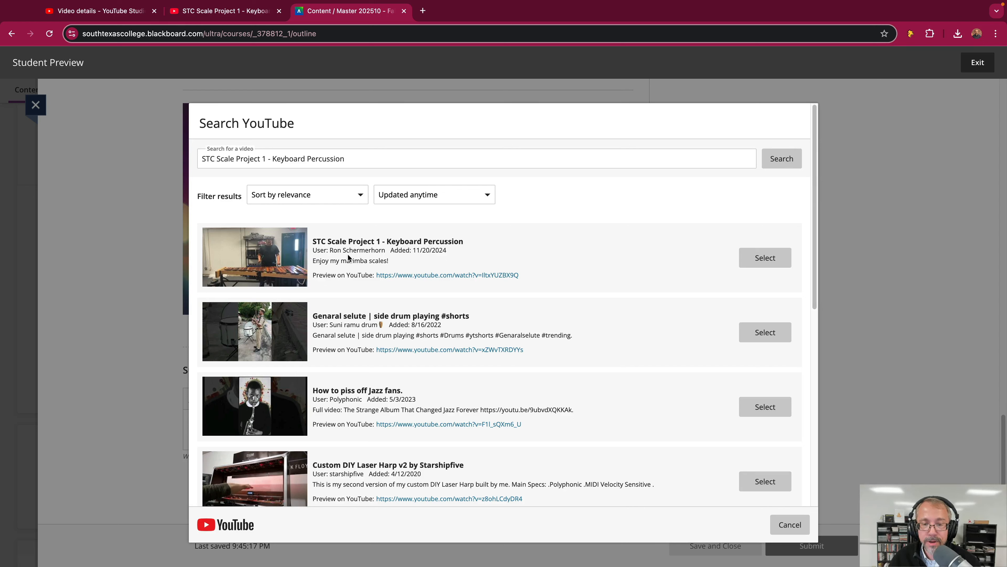
{"action": "left_click", "coordinate": [765, 256]}
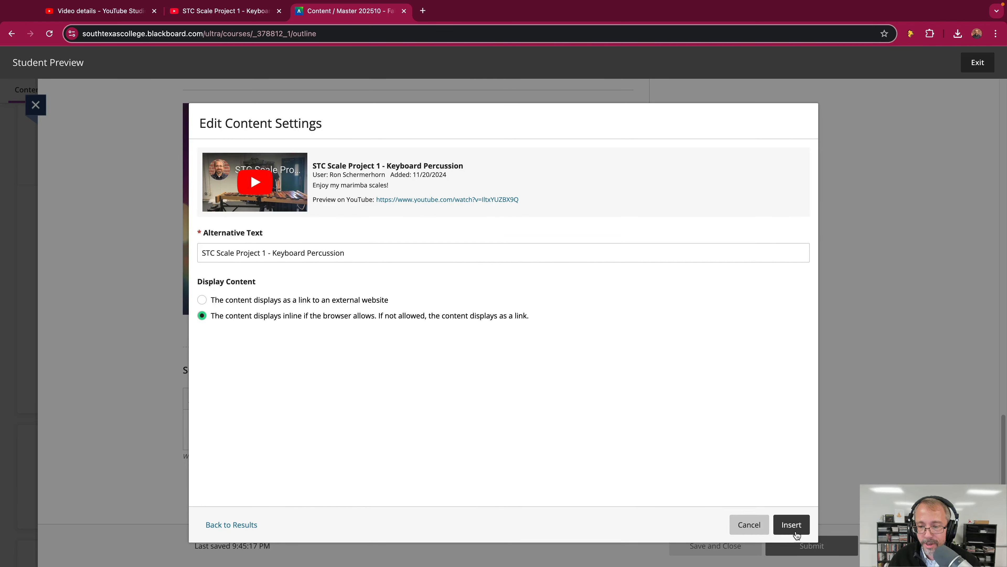
{"action": "left_click", "coordinate": [791, 524]}
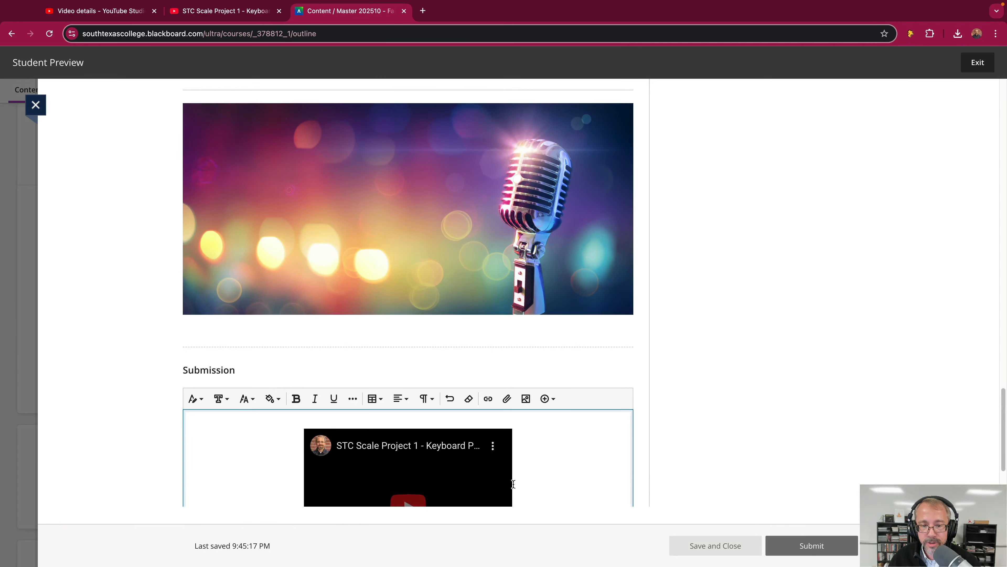
- Check the embedded video in the submission text and submit the End of Course Project(s) presentation
{"action": "scroll", "coordinate": [538, 459], "scroll_direction": "down", "scroll_amount": 3}
{"action": "scroll", "coordinate": [554, 433], "scroll_direction": "down", "scroll_amount": 2}
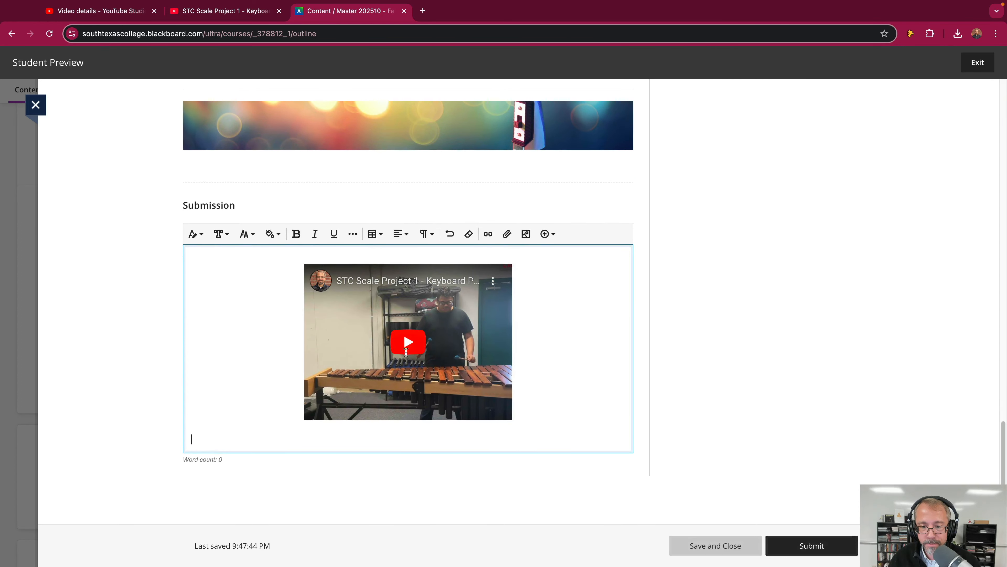
{"action": "left_click", "coordinate": [405, 348]}
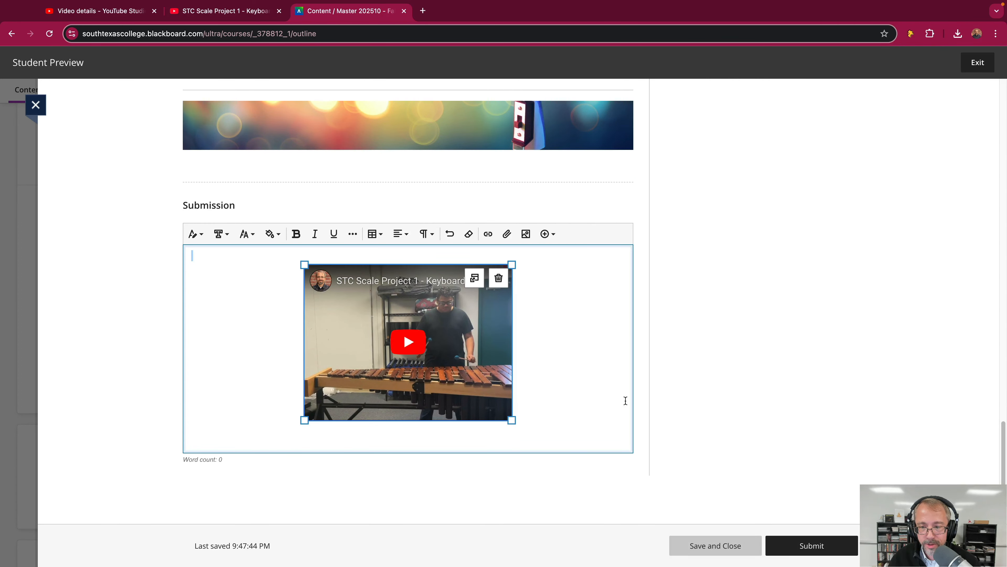
{"action": "left_click", "coordinate": [802, 547]}
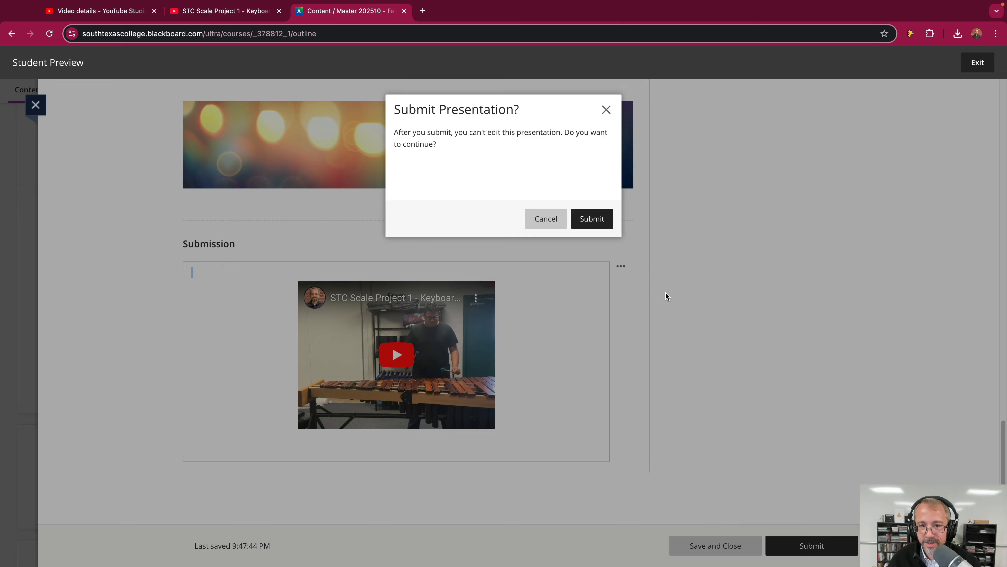
{"action": "left_click", "coordinate": [593, 219]}
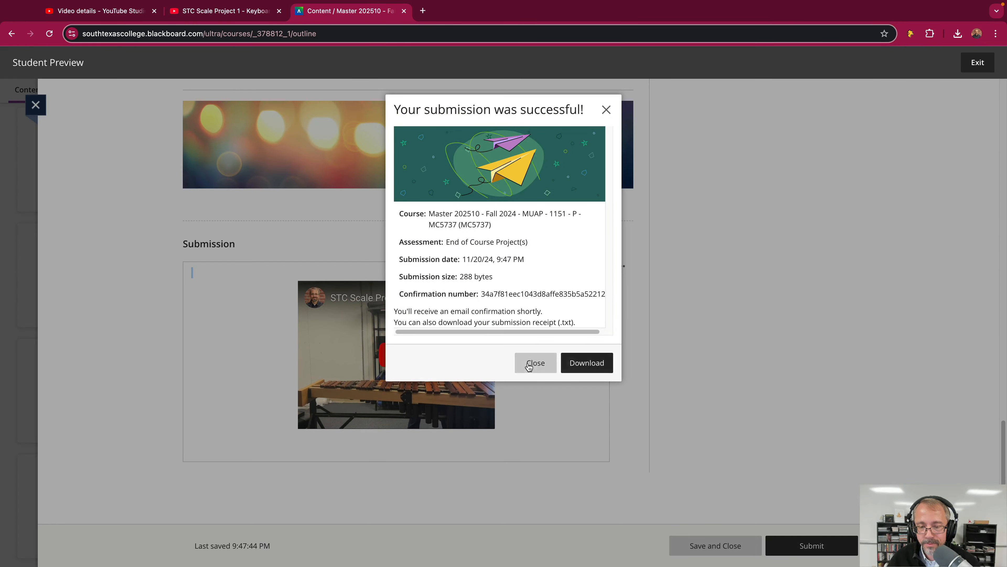
- Close the submission confirmation, switch to YouTube Studio, and save the scale project video's visibility as Unlisted
{"action": "left_click", "coordinate": [535, 349]}
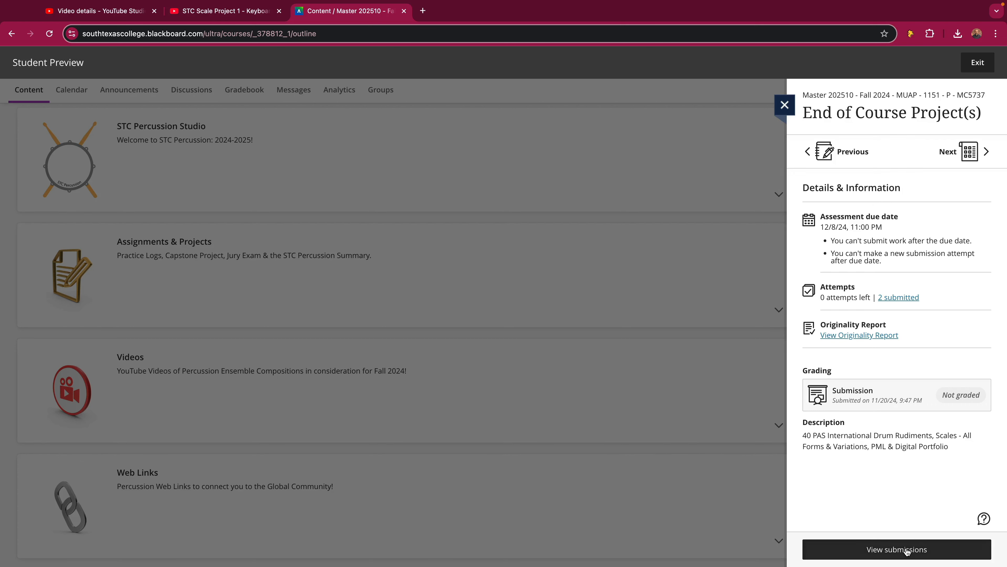
{"action": "left_click", "coordinate": [234, 12]}
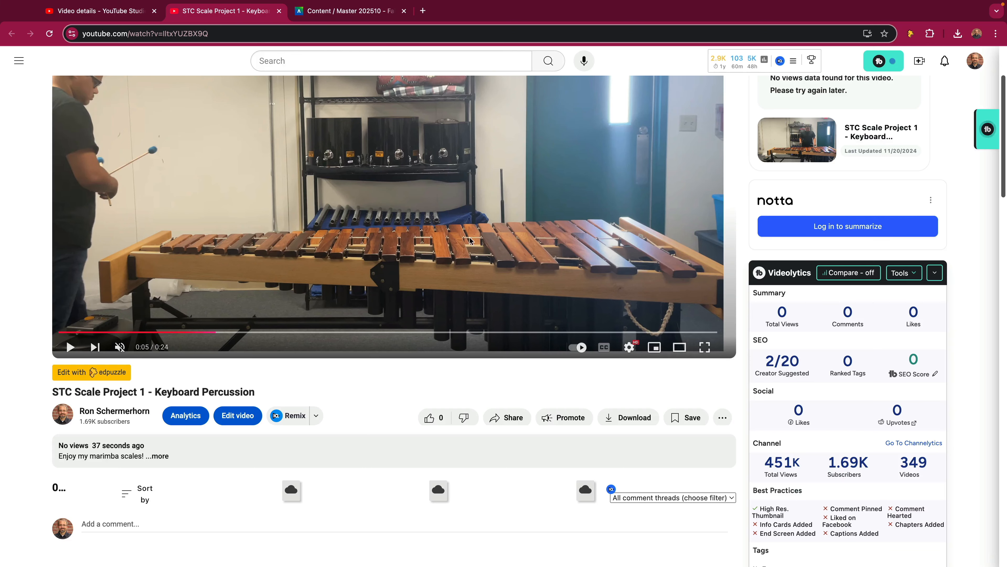
{"action": "left_click", "coordinate": [103, 11]}
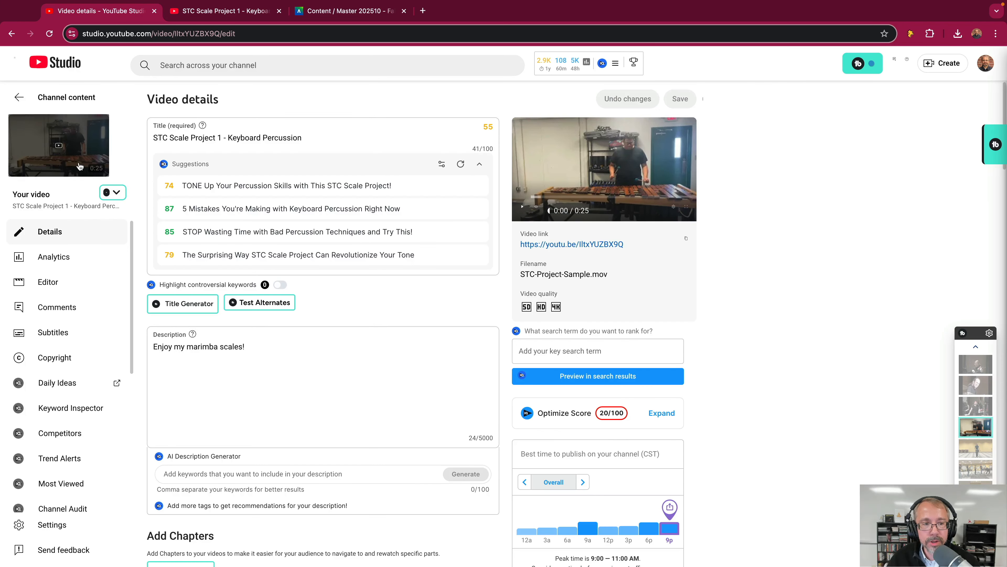
{"action": "scroll", "coordinate": [677, 392], "scroll_direction": "down", "scroll_amount": 7}
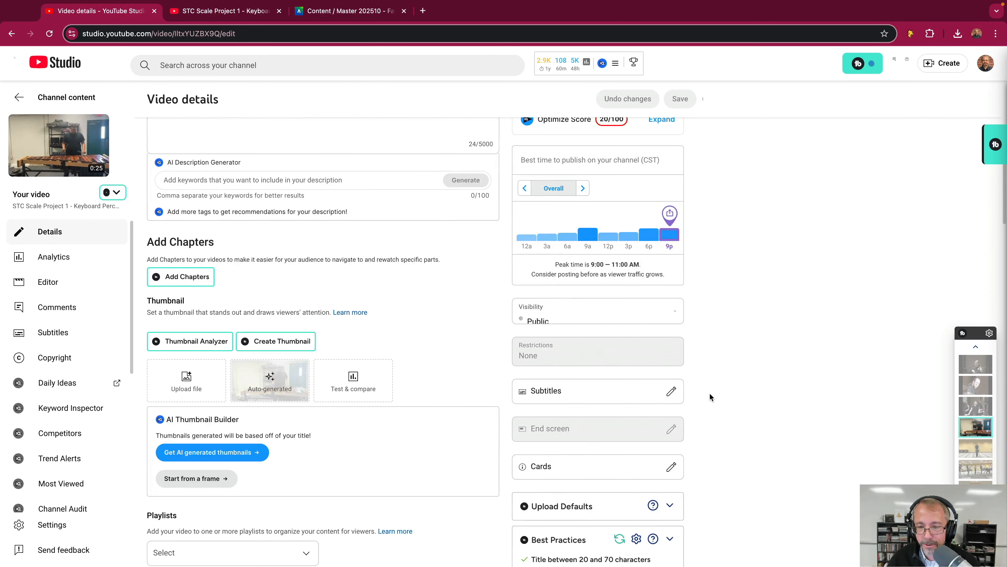
{"action": "left_click", "coordinate": [551, 319]}
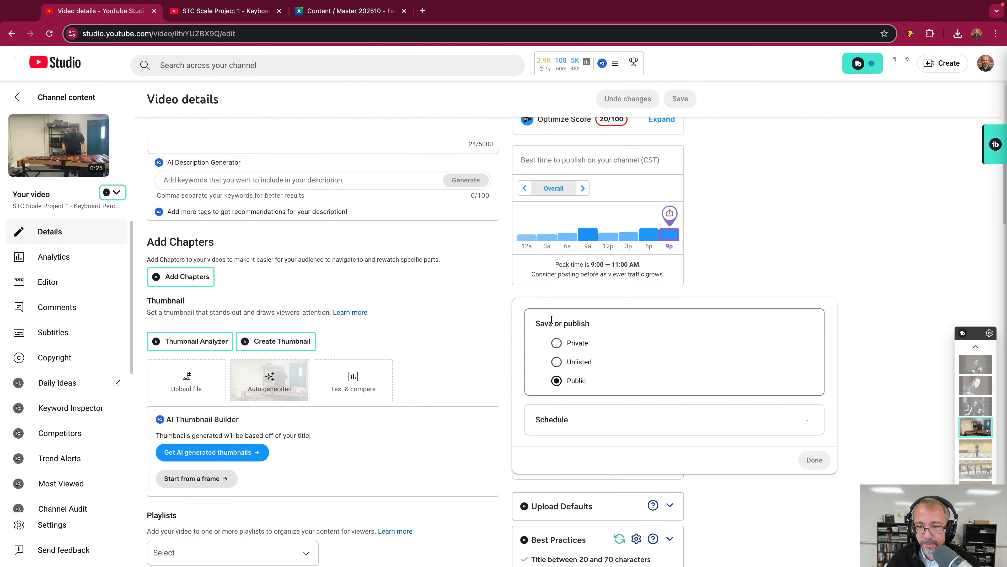
{"action": "left_click", "coordinate": [557, 362]}
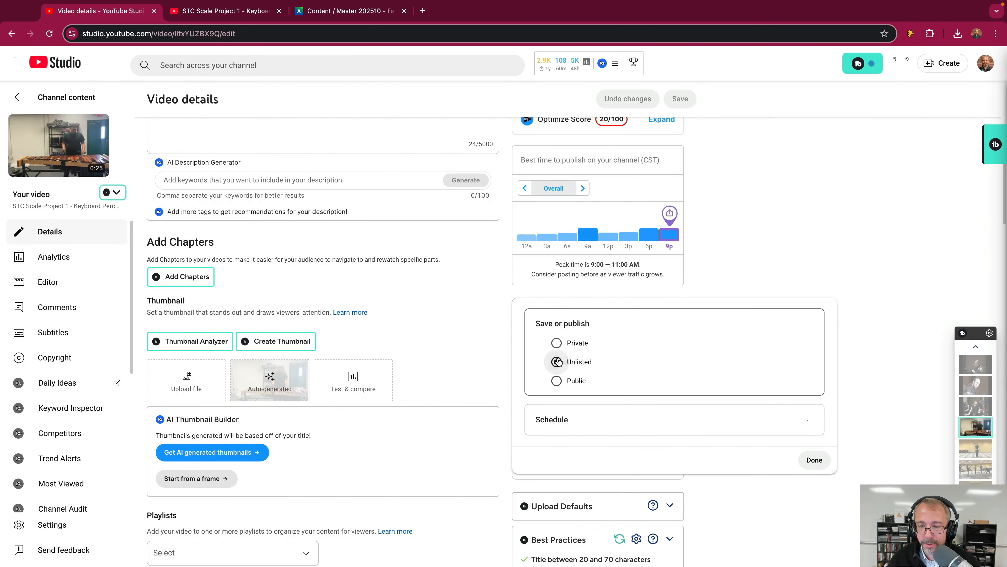
{"action": "left_click", "coordinate": [815, 460]}
{"action": "left_click", "coordinate": [689, 102]}
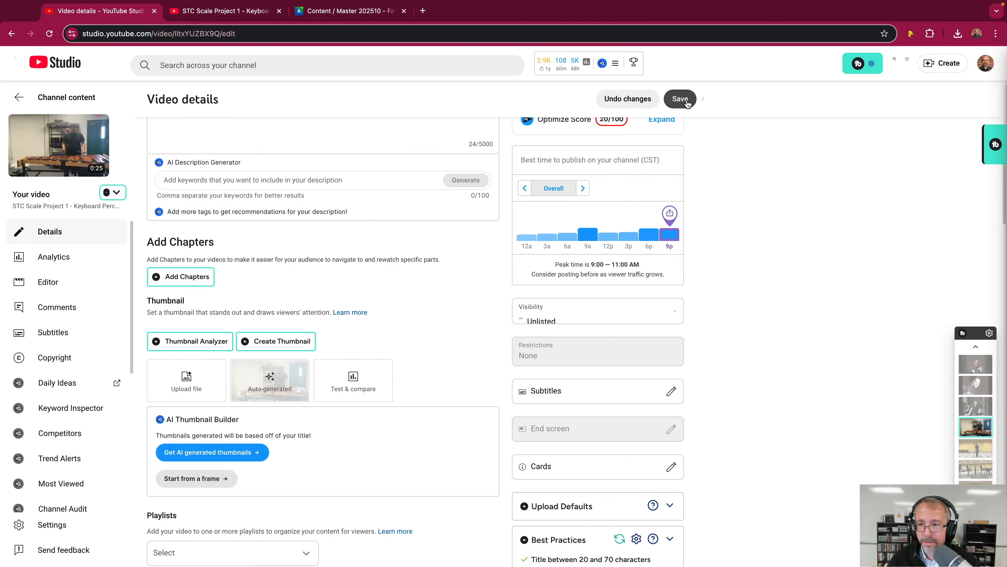
- Return to Blackboard, view the submitted End of Course Project(s) attempt, and reload the page
{"action": "left_click", "coordinate": [329, 12]}
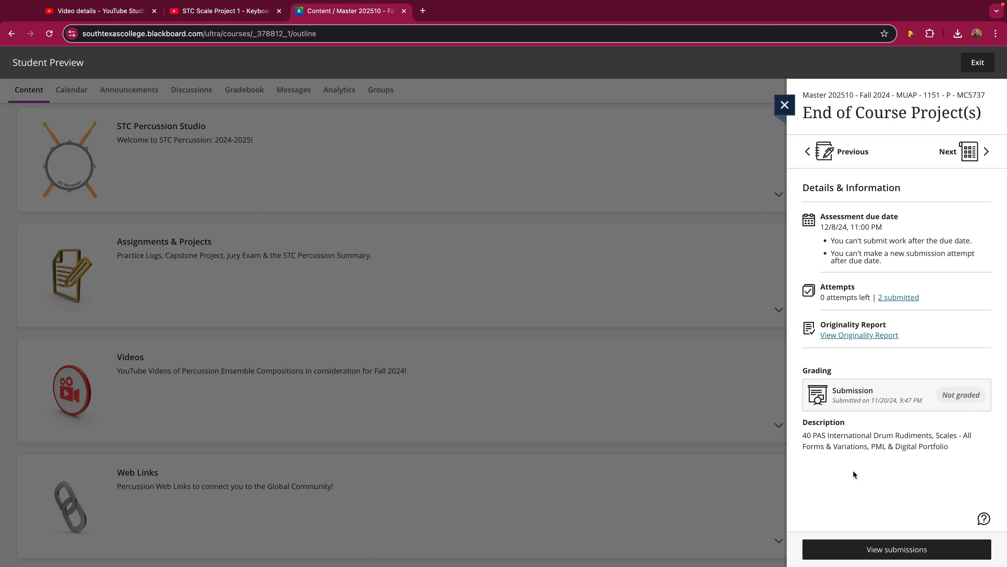
{"action": "left_click", "coordinate": [878, 556]}
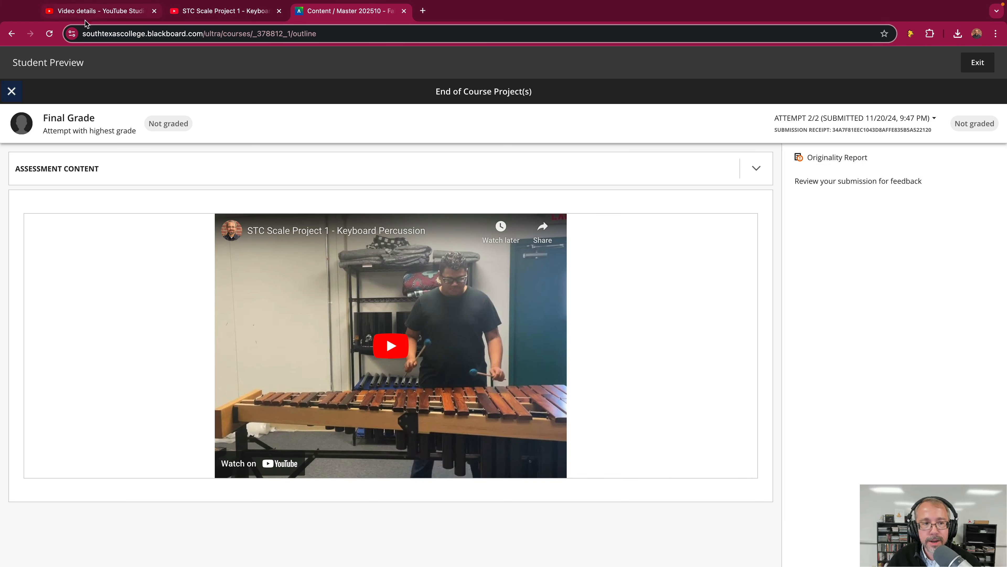
{"action": "left_click", "coordinate": [52, 34]}
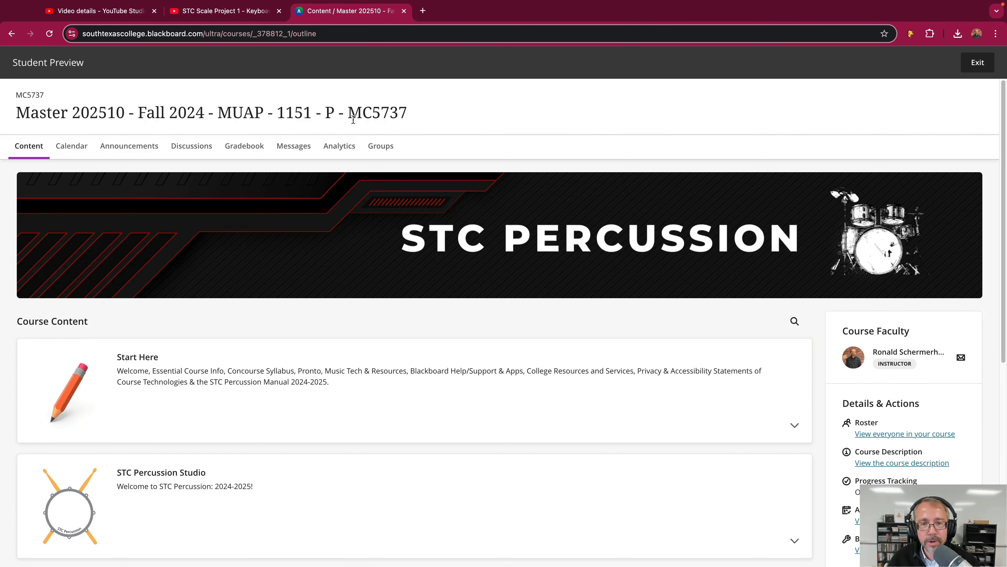
- Close the video's watch page, open the account's YouTube channel from Studio, and pause its featured video
{"action": "left_click", "coordinate": [233, 9]}
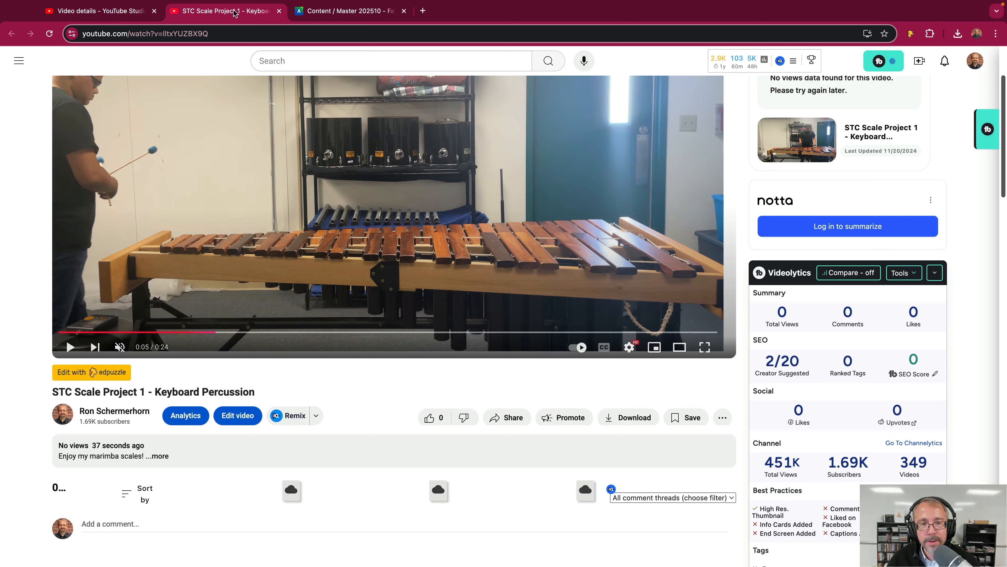
{"action": "left_click", "coordinate": [279, 11]}
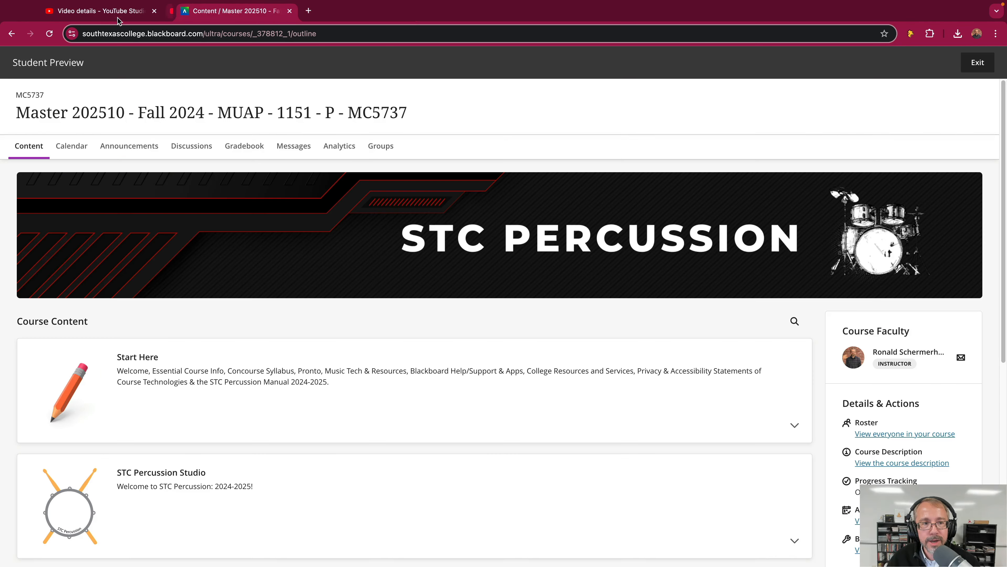
{"action": "left_click", "coordinate": [96, 14]}
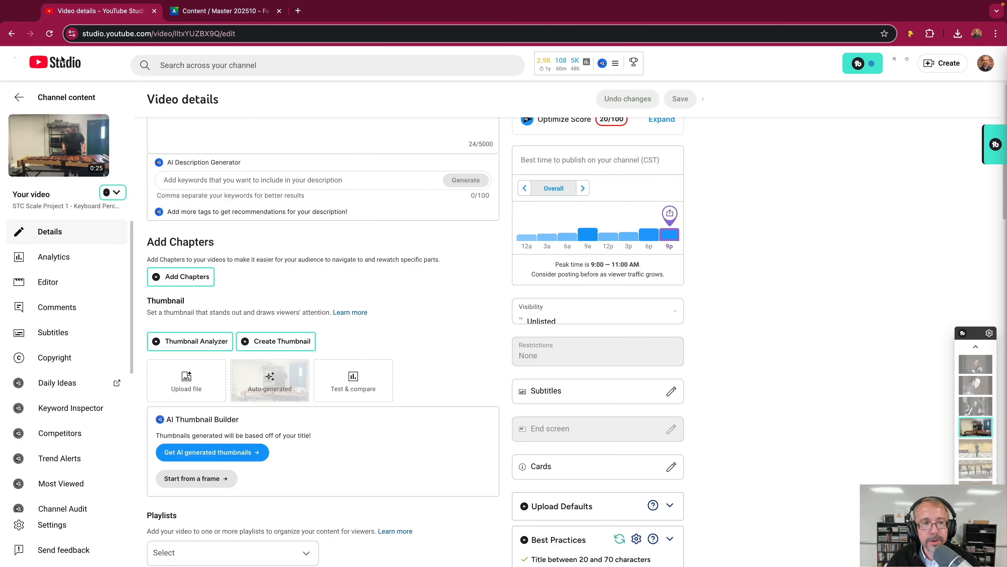
{"action": "left_click", "coordinate": [984, 64]}
{"action": "left_click", "coordinate": [888, 130]}
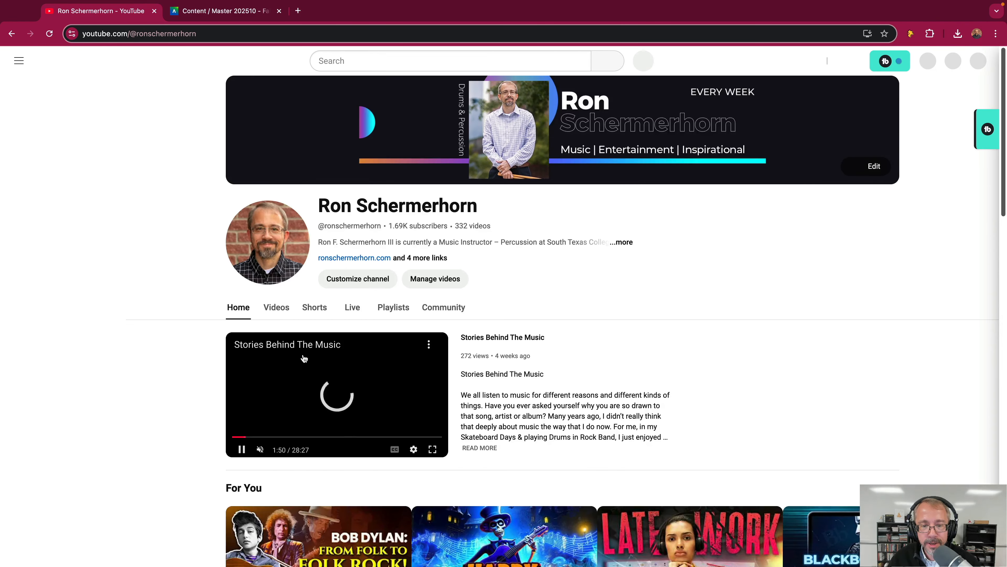
{"action": "left_click", "coordinate": [242, 449]}
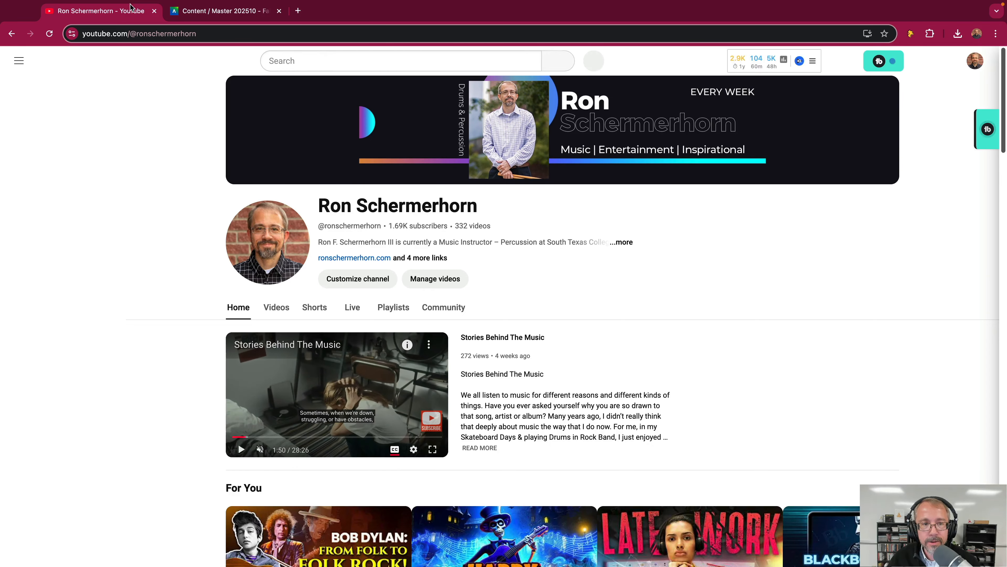
- Return to the Blackboard course and open End of Course Project(s) from Capstone Project(s) within Assignments & Projects
{"action": "left_click", "coordinate": [200, 12]}
{"action": "scroll", "coordinate": [342, 267], "scroll_direction": "down", "scroll_amount": 5}
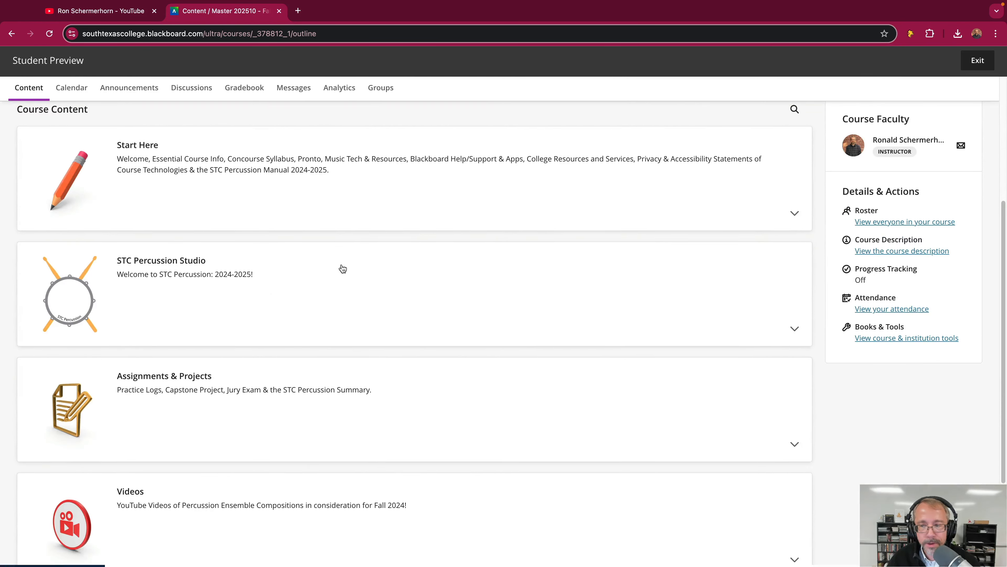
{"action": "scroll", "coordinate": [343, 268], "scroll_direction": "up", "scroll_amount": 5}
{"action": "scroll", "coordinate": [343, 268], "scroll_direction": "down", "scroll_amount": 8}
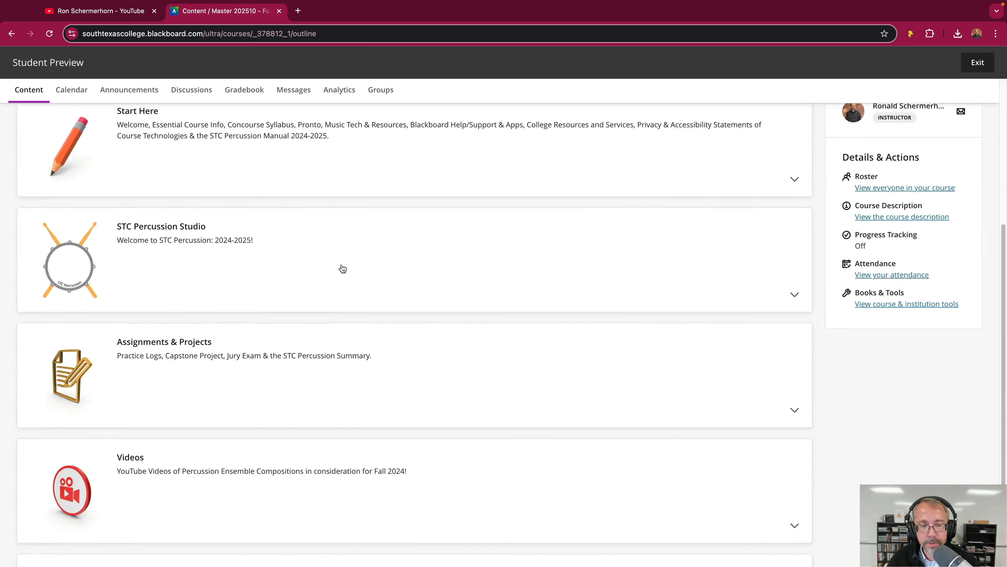
{"action": "left_click", "coordinate": [182, 246]}
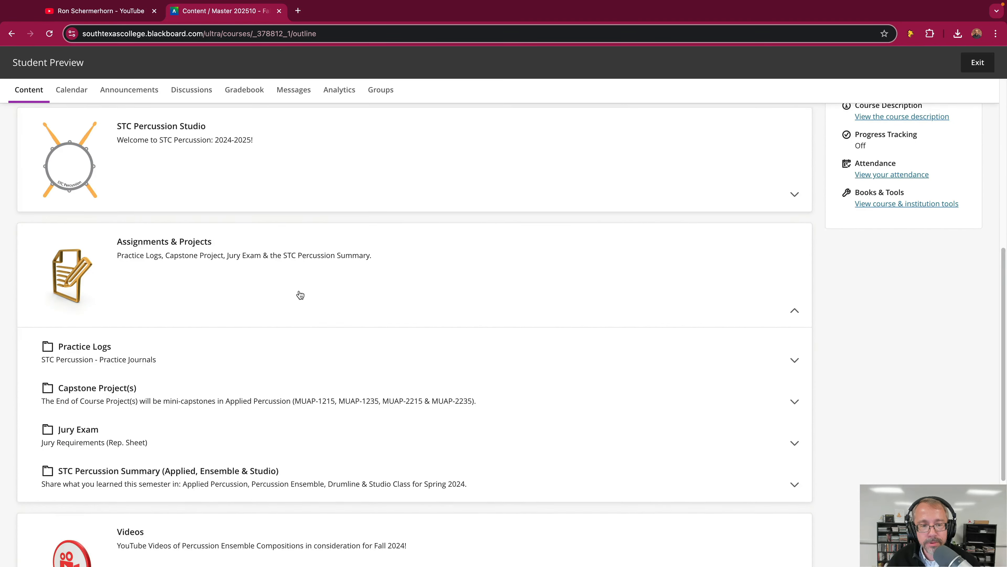
{"action": "scroll", "coordinate": [306, 286], "scroll_direction": "down", "scroll_amount": 2}
{"action": "left_click", "coordinate": [90, 293]}
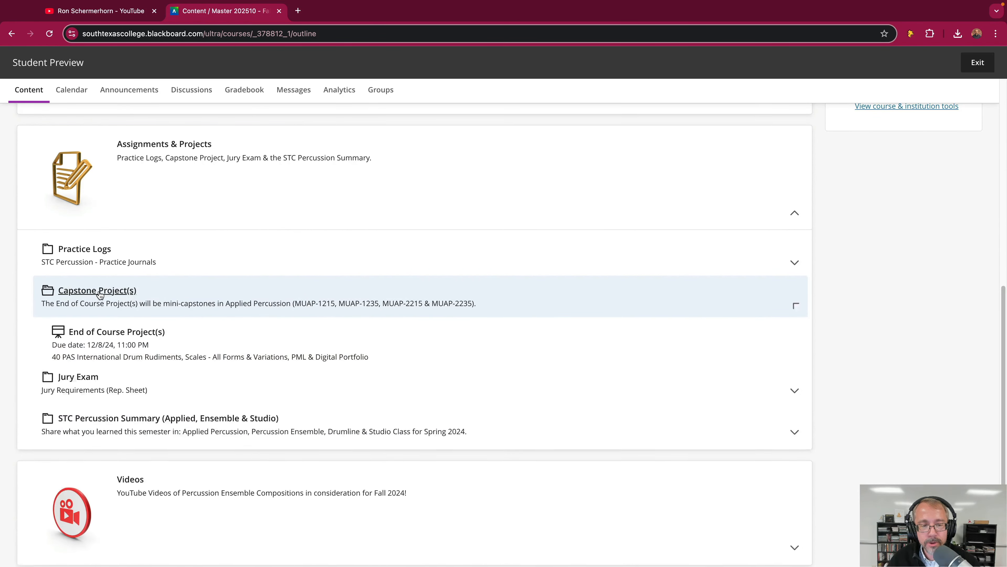
{"action": "scroll", "coordinate": [286, 322], "scroll_direction": "down", "scroll_amount": 2}
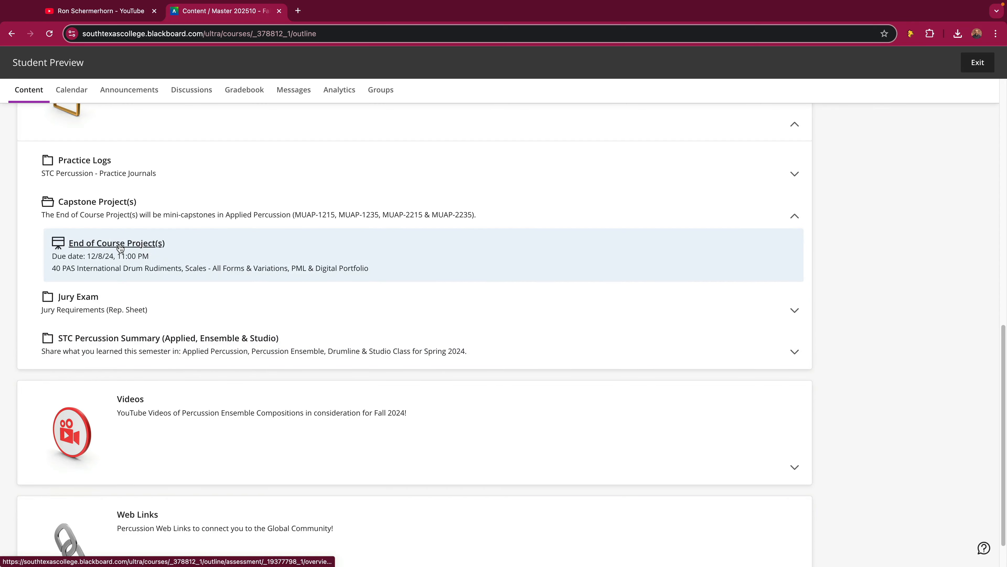
{"action": "left_click", "coordinate": [117, 244]}
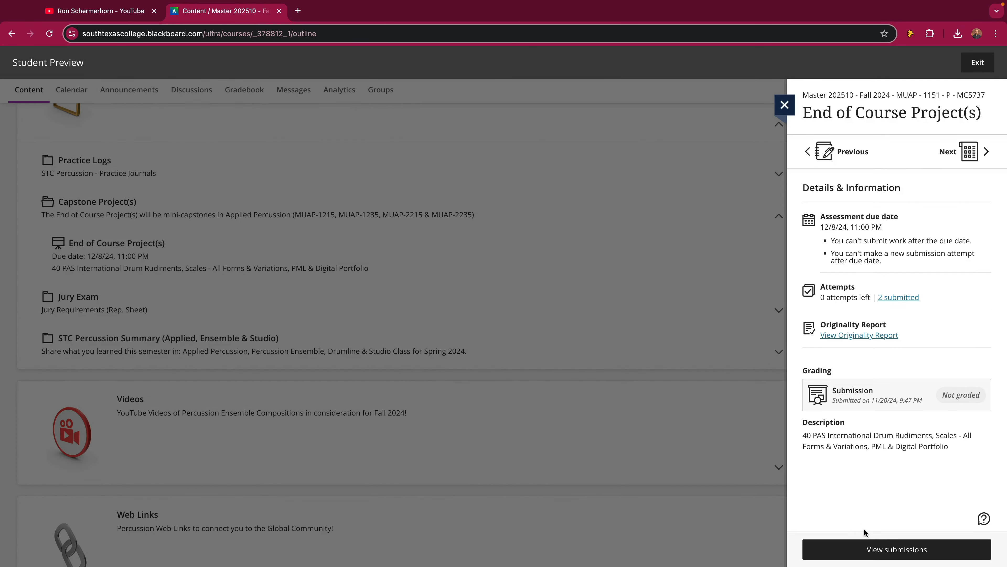
- View the project submission and play the start of the embedded video, pausing it after a moment
{"action": "left_click", "coordinate": [888, 548]}
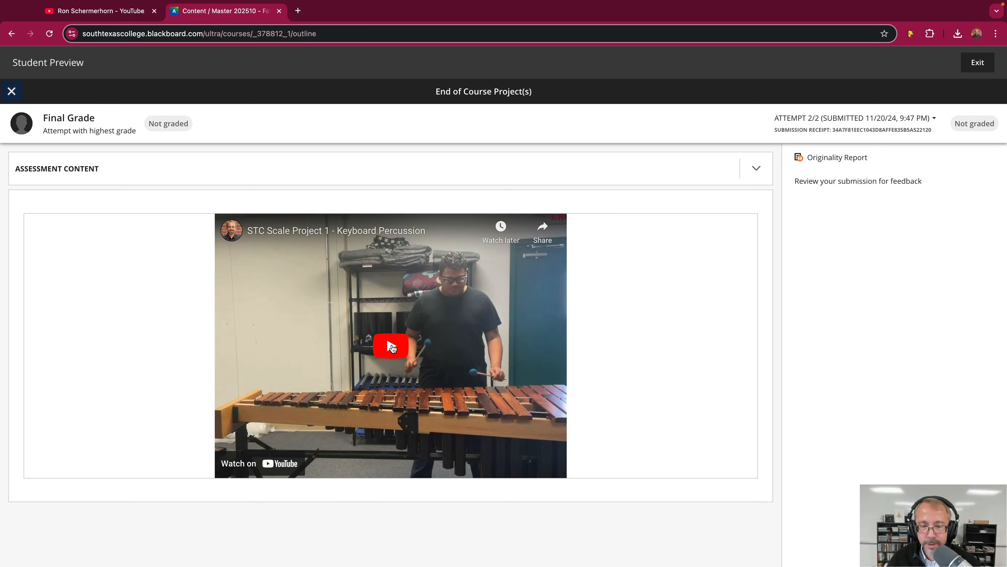
{"action": "left_click", "coordinate": [392, 347]}
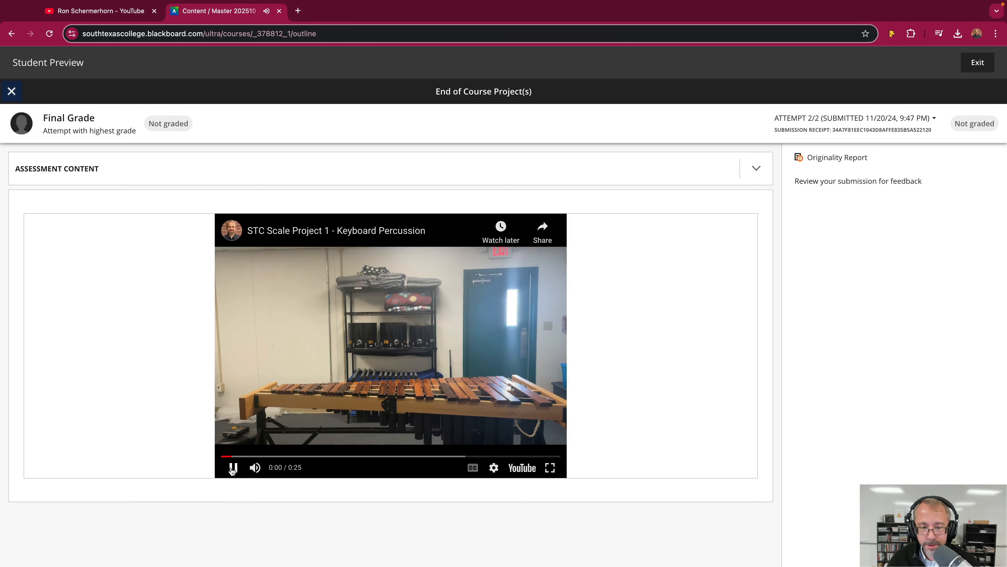
{"action": "left_click", "coordinate": [232, 468]}
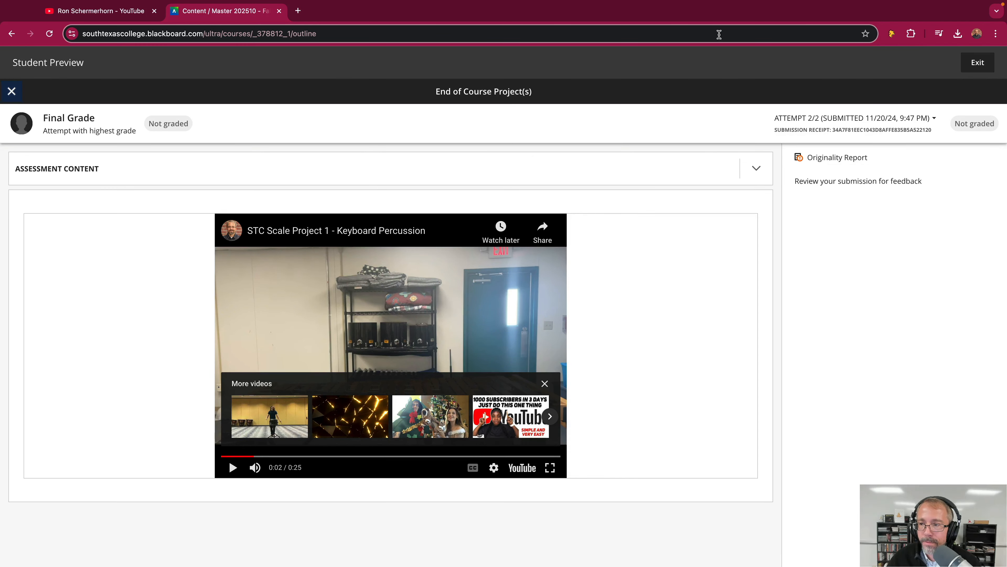
- Download the STC Project Sample video from attempt 1 to the Desktop and switch back to attempt 2
{"action": "left_click", "coordinate": [884, 120]}
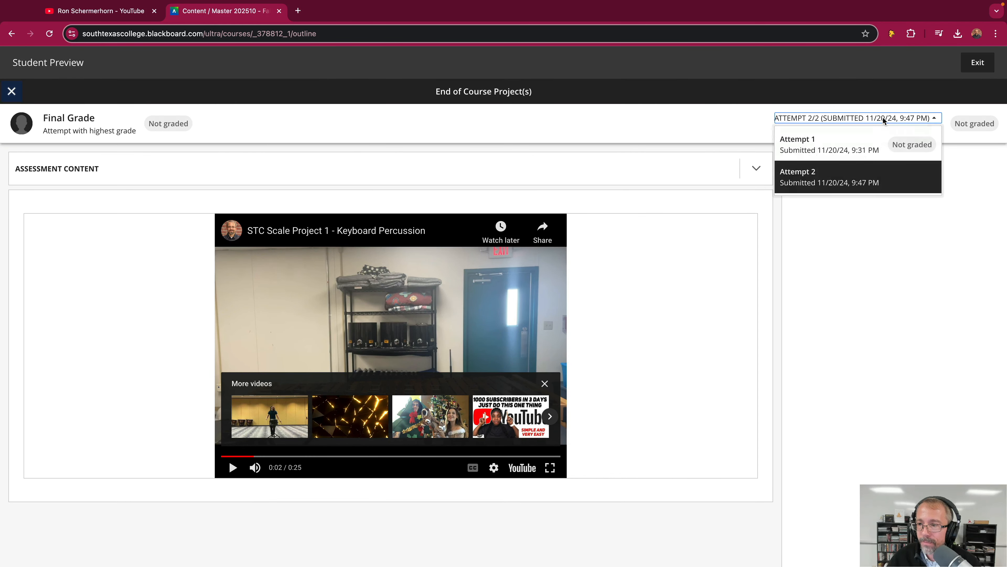
{"action": "left_click", "coordinate": [837, 146]}
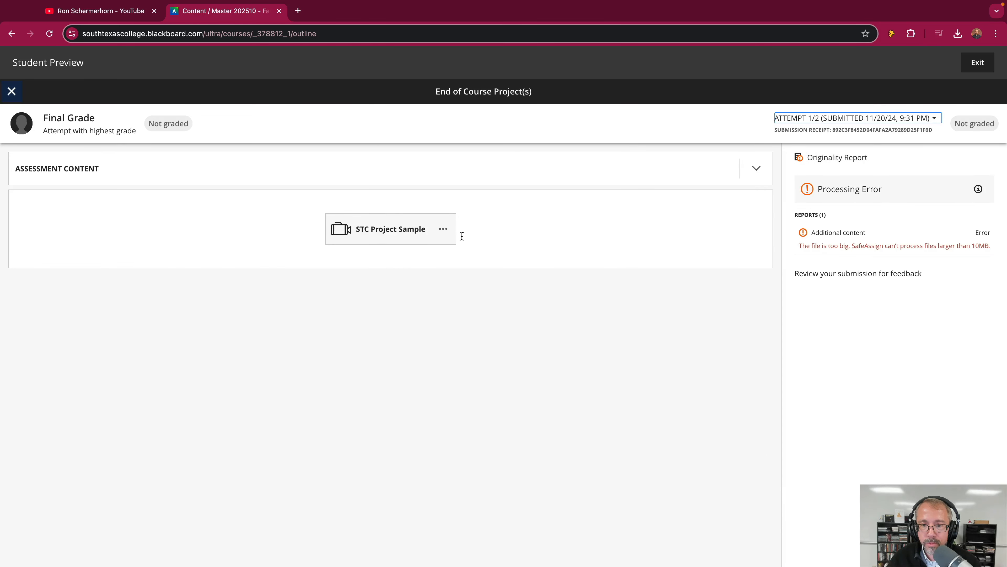
{"action": "left_click", "coordinate": [443, 229]}
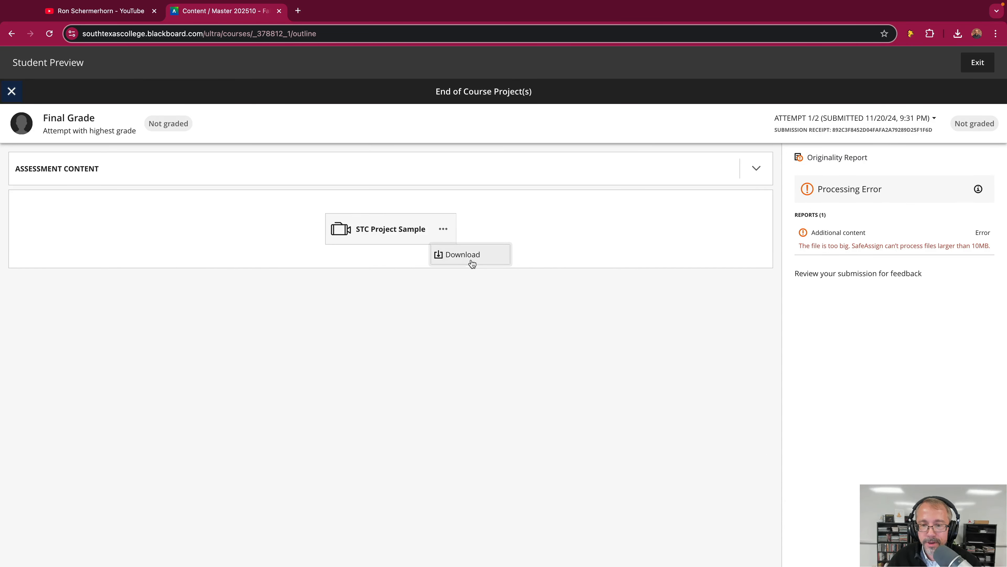
{"action": "left_click", "coordinate": [459, 256]}
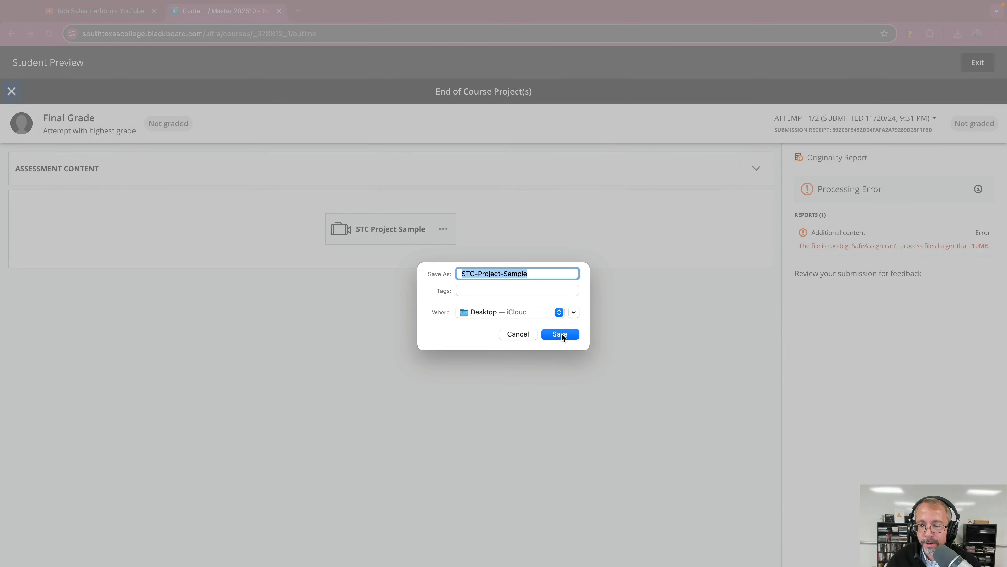
{"action": "left_click", "coordinate": [560, 335]}
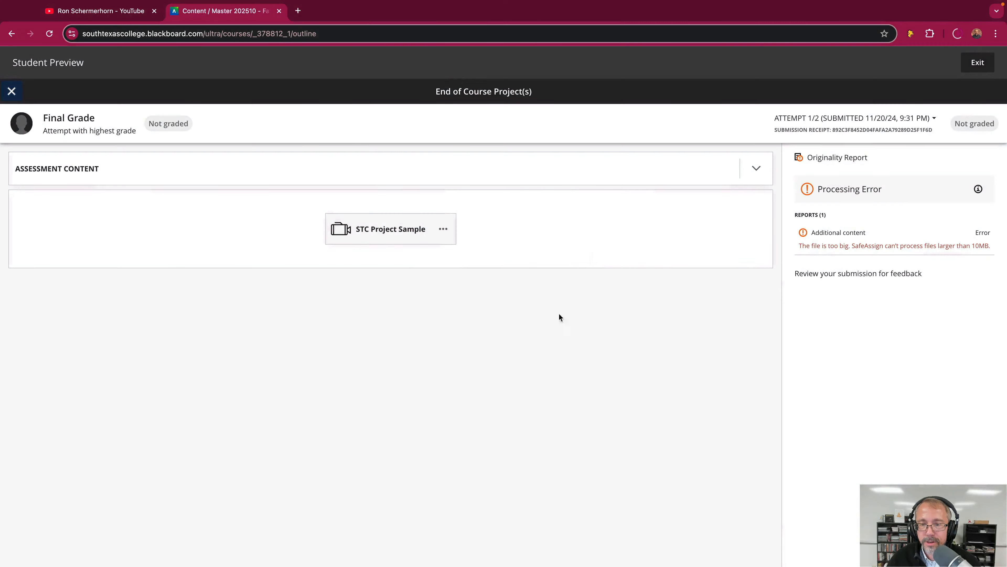
{"action": "left_click", "coordinate": [800, 124]}
{"action": "left_click", "coordinate": [805, 147]}
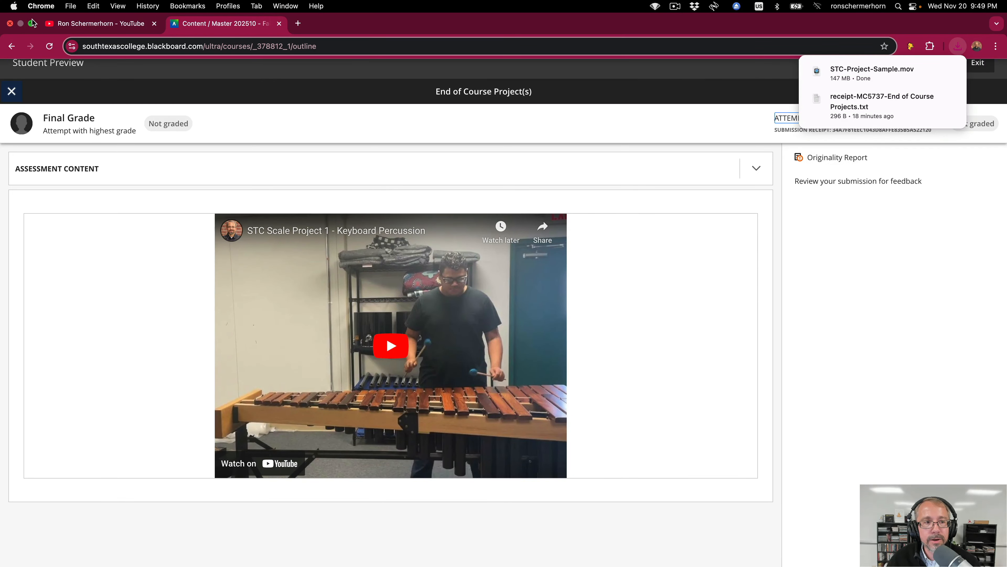
- Take the browser out of full screen, move the receipt text file from the desktop to the Trash, and empty the Trash
{"action": "left_click", "coordinate": [33, 23]}
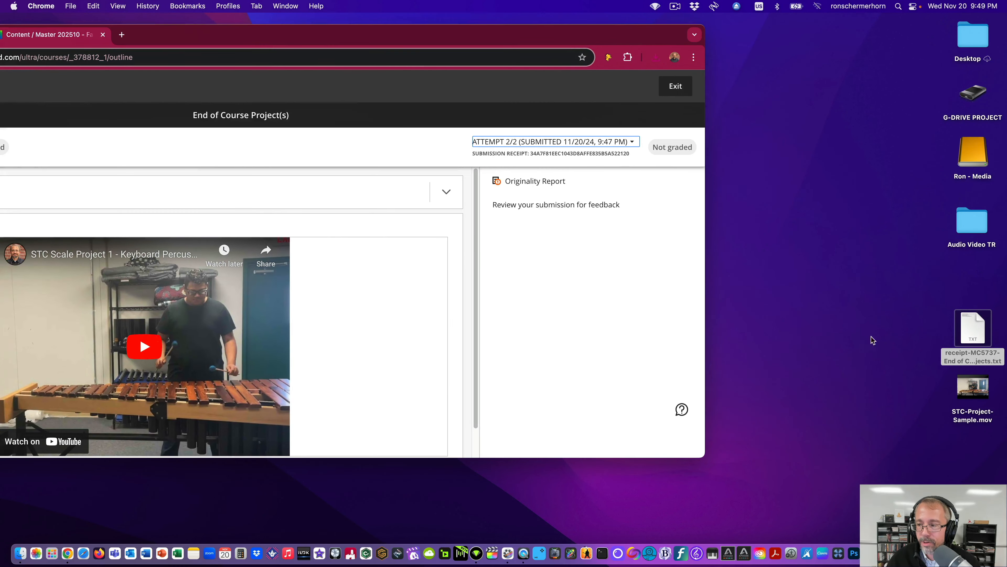
{"action": "left_click_drag", "start_coordinate": [983, 335], "coordinate": [985, 553]}
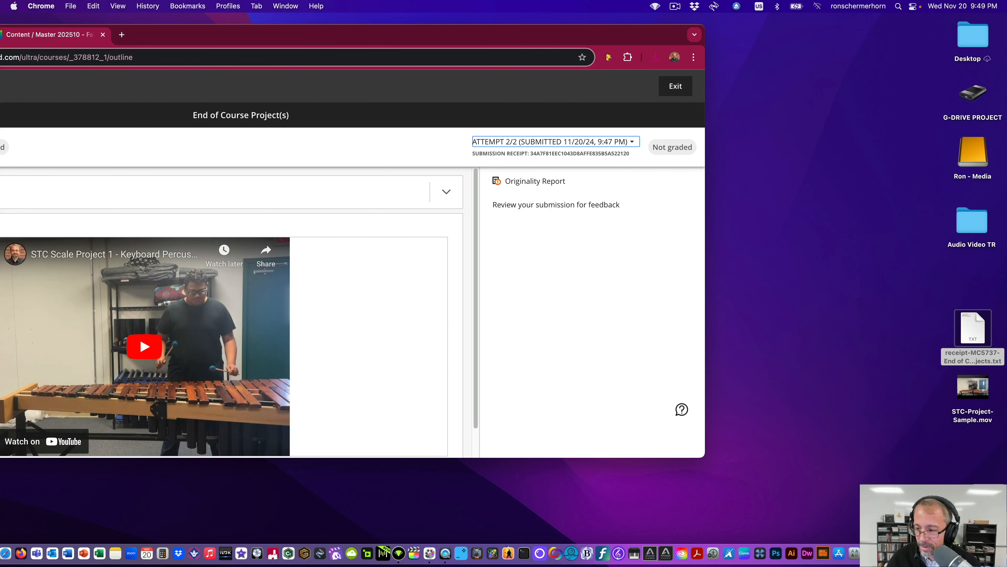
{"action": "right_click", "coordinate": [981, 553]}
{"action": "left_click", "coordinate": [976, 482]}
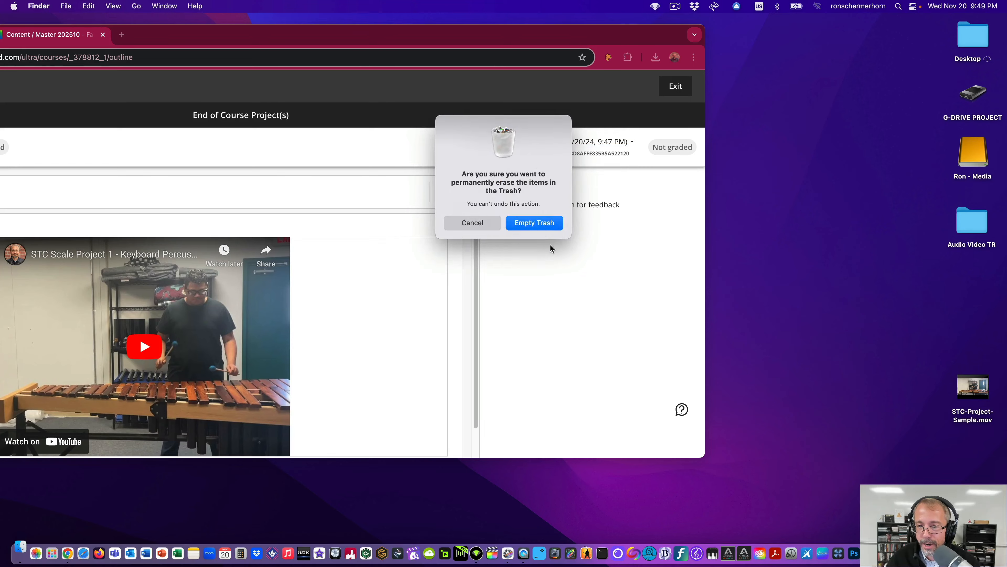
{"action": "key", "text": "Return"}
- Move STC-Project-Sample.mov to an open area of the desktop and preview it with Quick Look
{"action": "left_click_drag", "start_coordinate": [973, 387], "coordinate": [885, 313]}
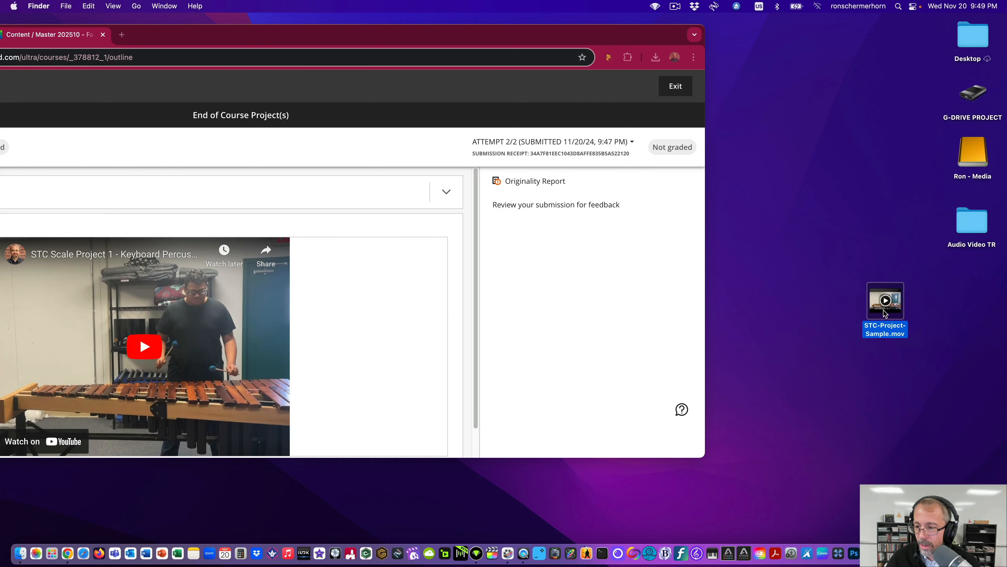
{"action": "key", "text": "space"}
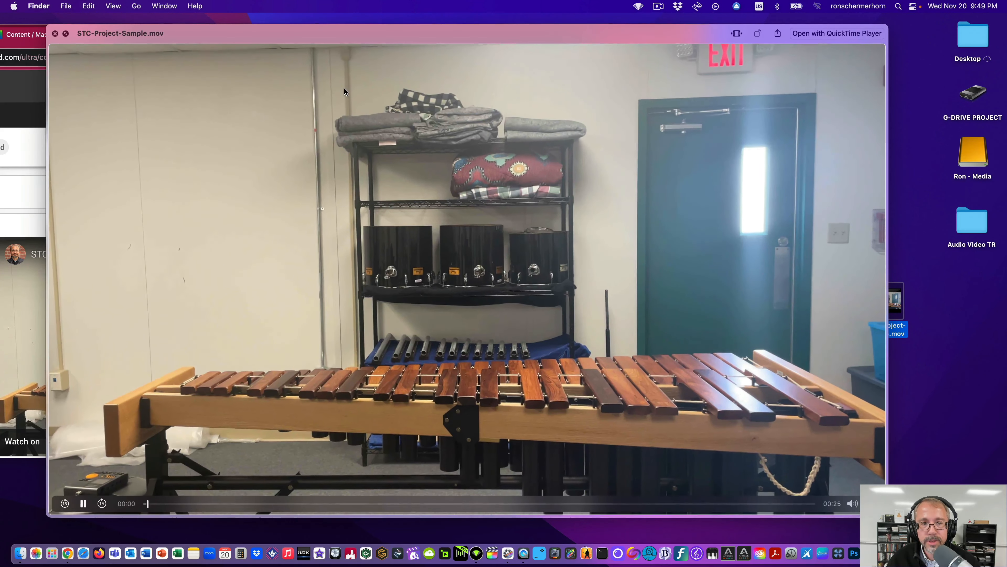
- Close the video preview, move STC-Project-Sample.mov from the desktop to the Trash, and permanently empty the Trash
{"action": "key", "text": "space"}
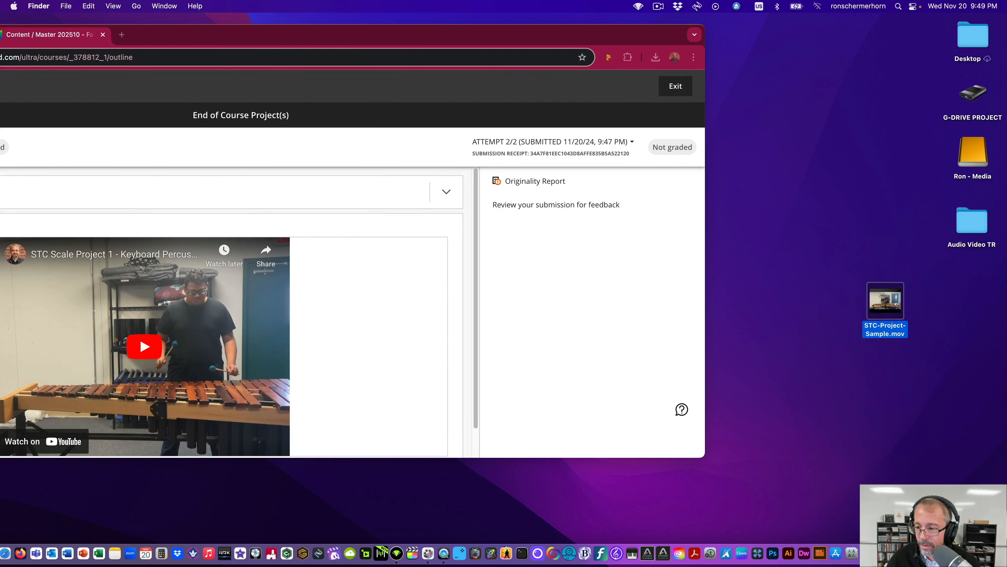
{"action": "right_click", "coordinate": [977, 553]}
{"action": "left_click", "coordinate": [974, 482]}
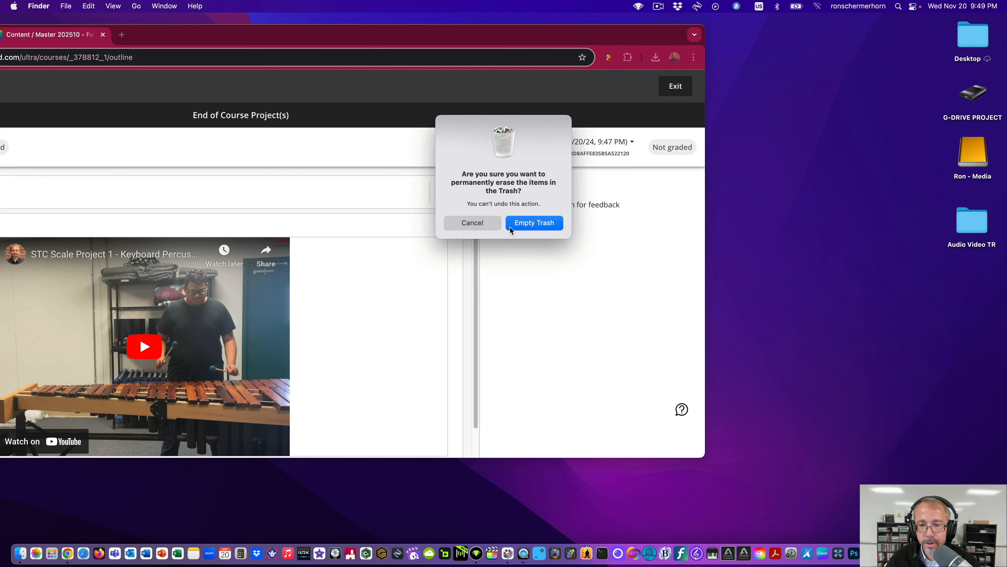
{"action": "left_click", "coordinate": [513, 227]}
- Move the browser window fully back into view, look briefly at the YouTube channel page, and return to the Blackboard attempt
{"action": "left_click_drag", "start_coordinate": [328, 36], "coordinate": [561, 14]}
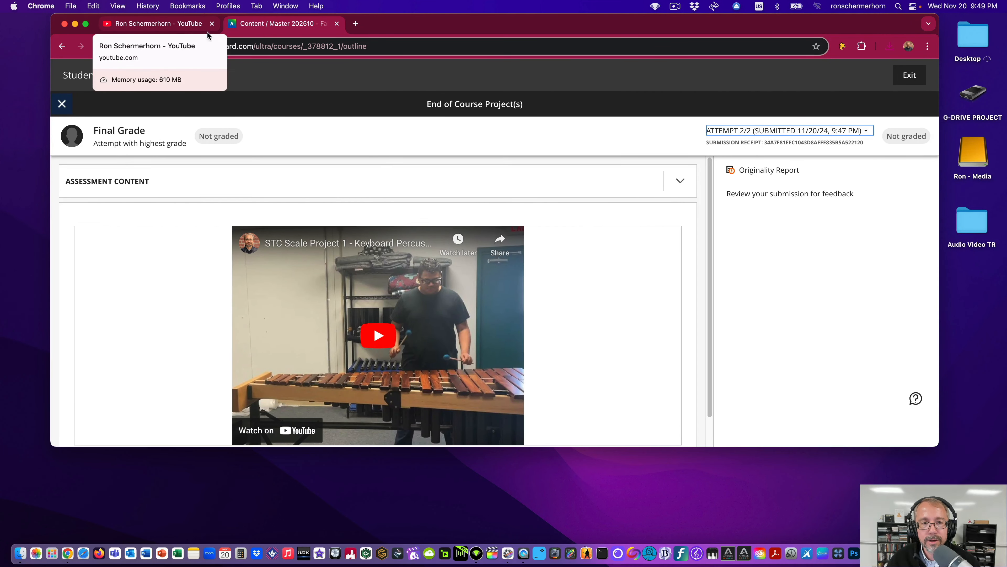
{"action": "left_click", "coordinate": [178, 26]}
{"action": "left_click_drag", "start_coordinate": [462, 28], "coordinate": [428, 24]}
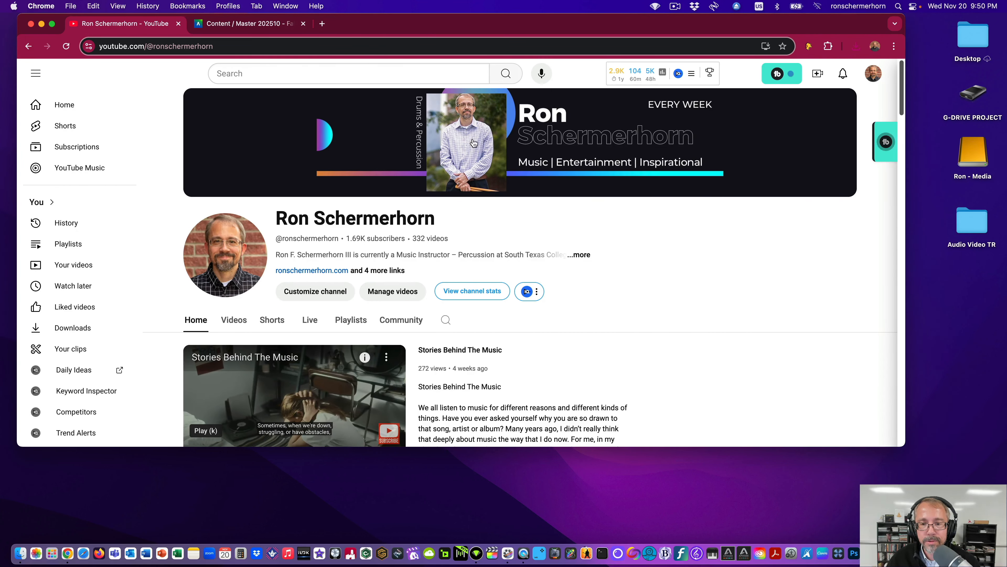
{"action": "left_click", "coordinate": [266, 24]}
{"action": "left_click_drag", "start_coordinate": [458, 22], "coordinate": [492, 8]}
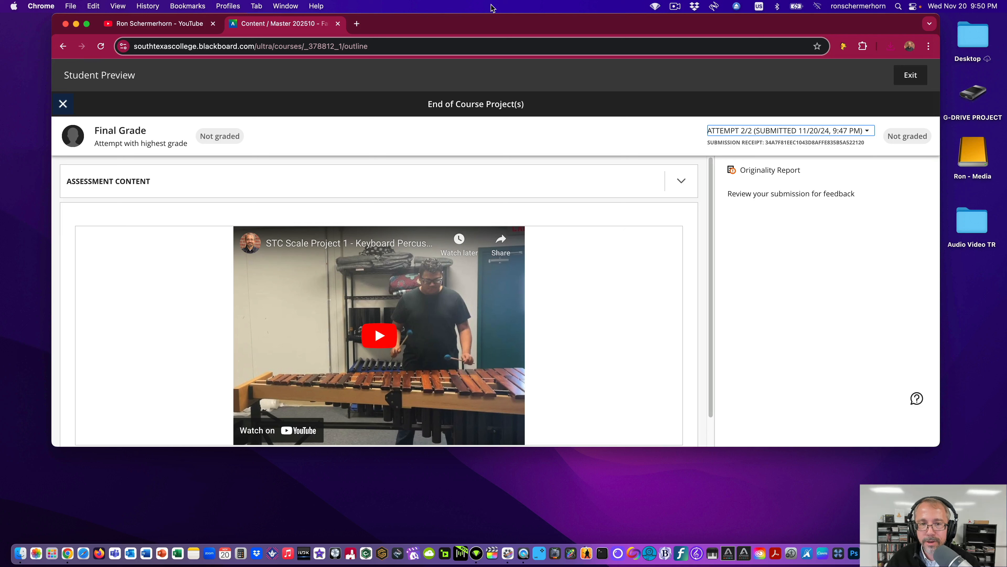
- Exit the student preview, discarding the preview user, and dismiss the permission message
{"action": "left_click", "coordinate": [910, 76]}
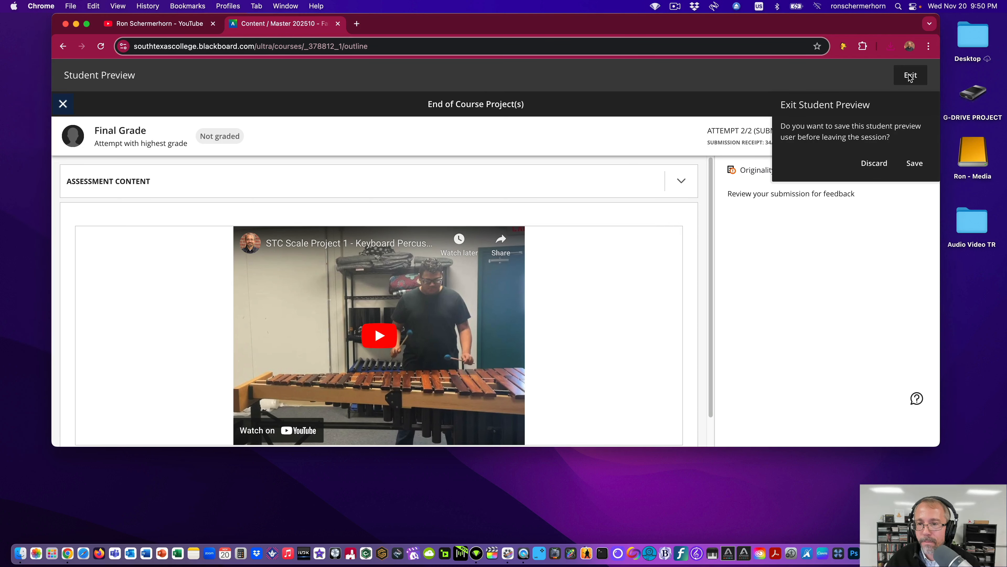
{"action": "left_click", "coordinate": [877, 165]}
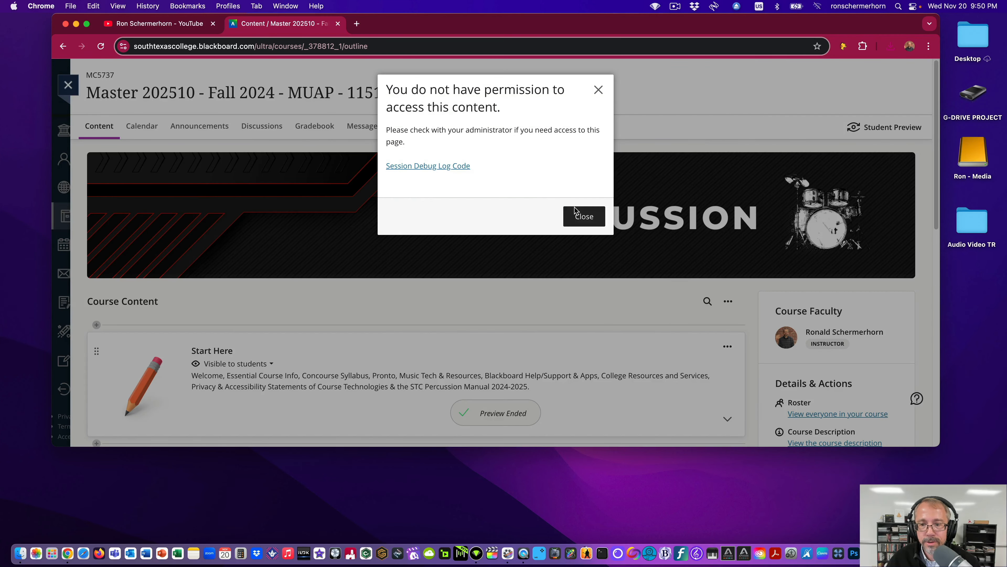
{"action": "left_click", "coordinate": [576, 213]}
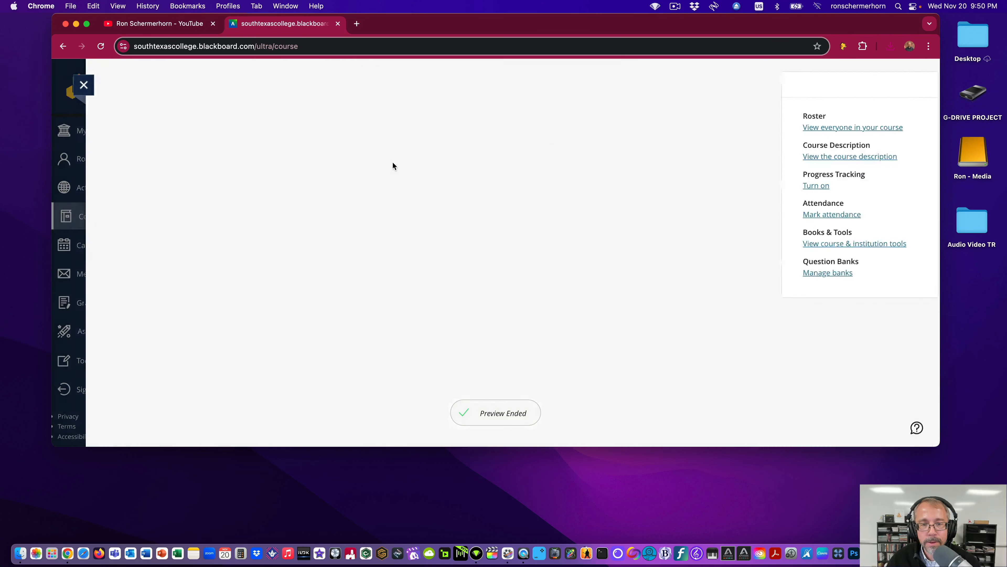
- Open the Master 202510 - Fall 2024 - MUAP - 1151 - P - MC5737 course and start a new student preview
{"action": "scroll", "coordinate": [337, 254], "scroll_direction": "down", "scroll_amount": 5}
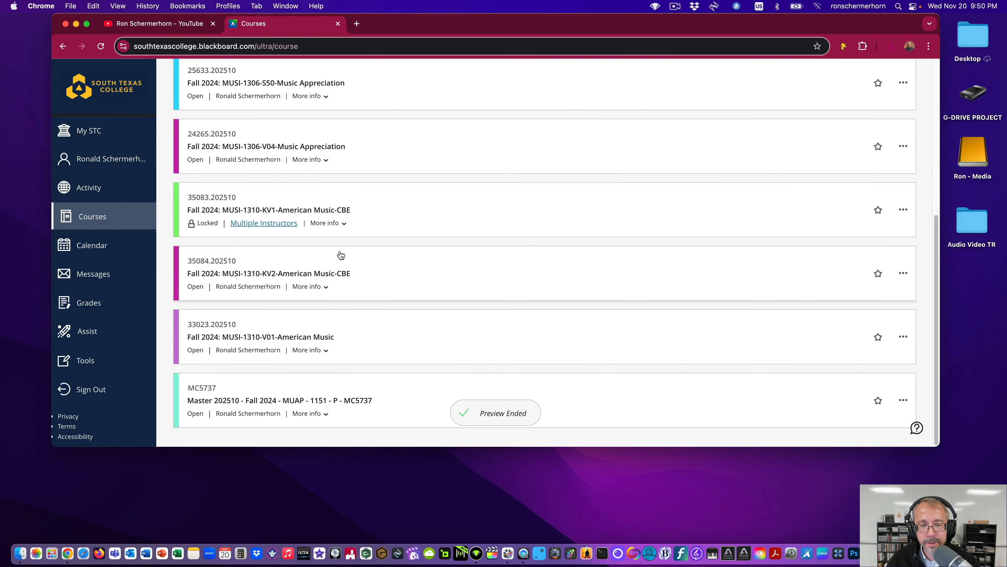
{"action": "left_click", "coordinate": [322, 401]}
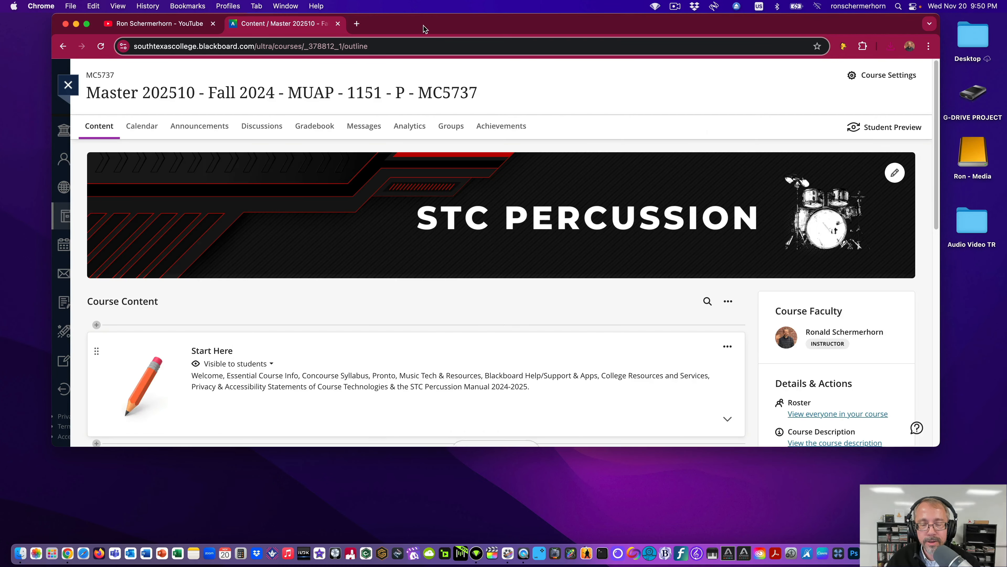
{"action": "scroll", "coordinate": [426, 330], "scroll_direction": "down", "scroll_amount": 10}
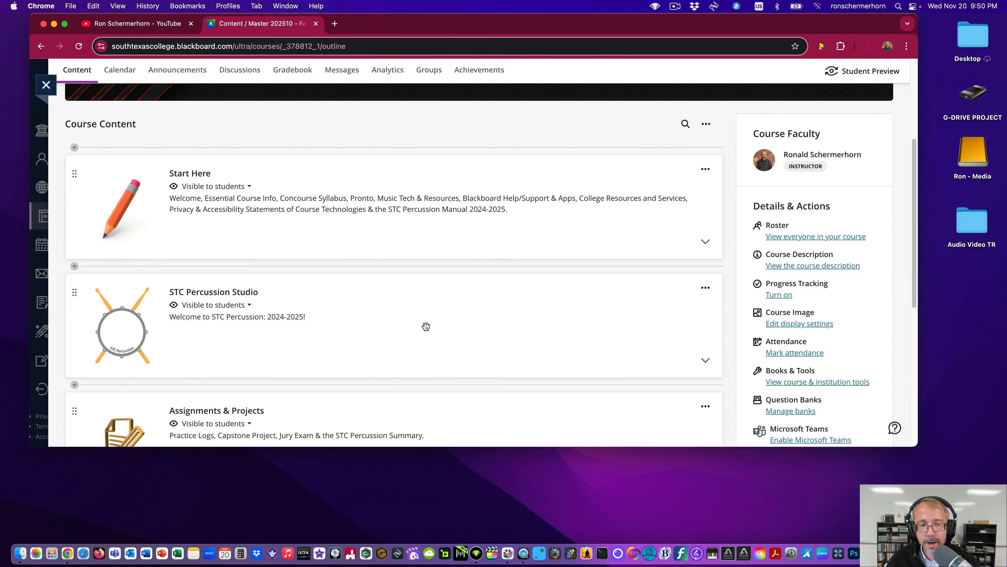
{"action": "scroll", "coordinate": [448, 328], "scroll_direction": "up", "scroll_amount": 10}
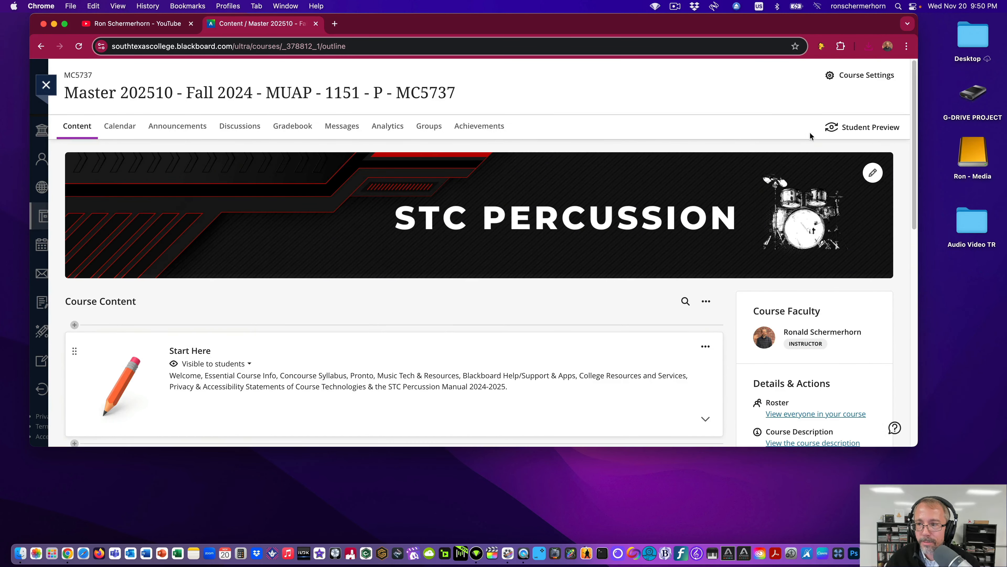
{"action": "left_click", "coordinate": [882, 131]}
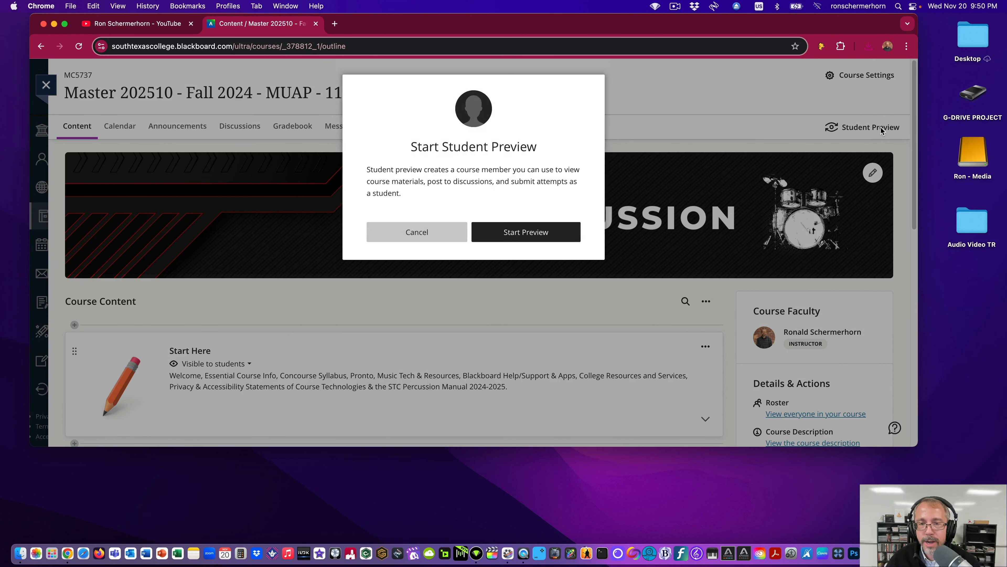
{"action": "left_click", "coordinate": [512, 231]}
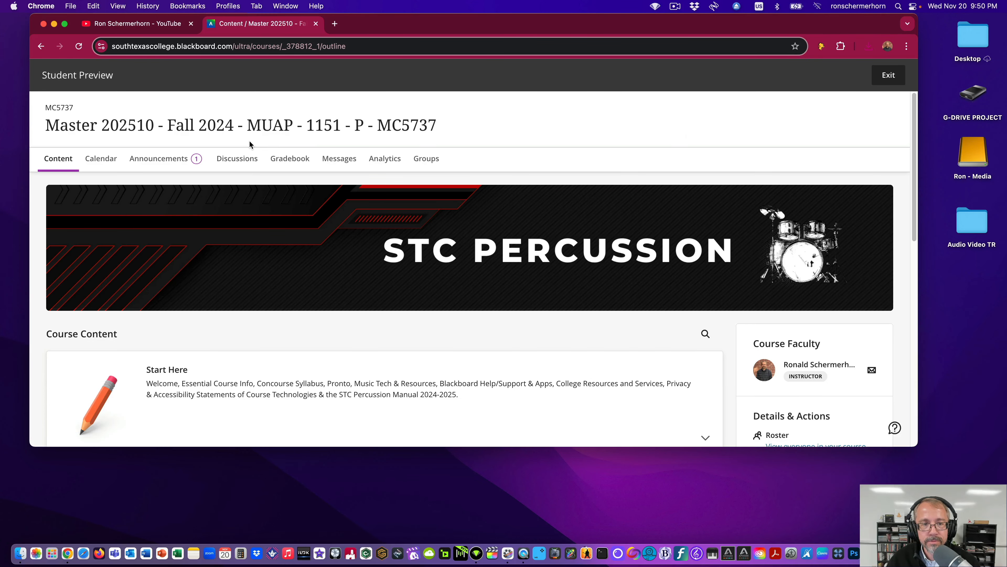
- Read the course announcement "Welcome to the STC Percussion Studio!" and close it
{"action": "left_click", "coordinate": [146, 158]}
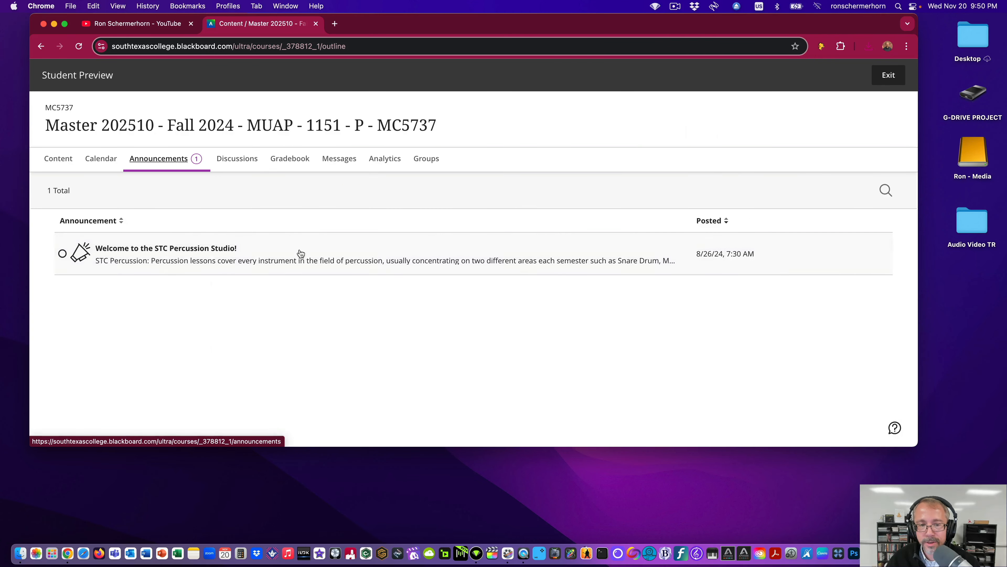
{"action": "left_click", "coordinate": [223, 250]}
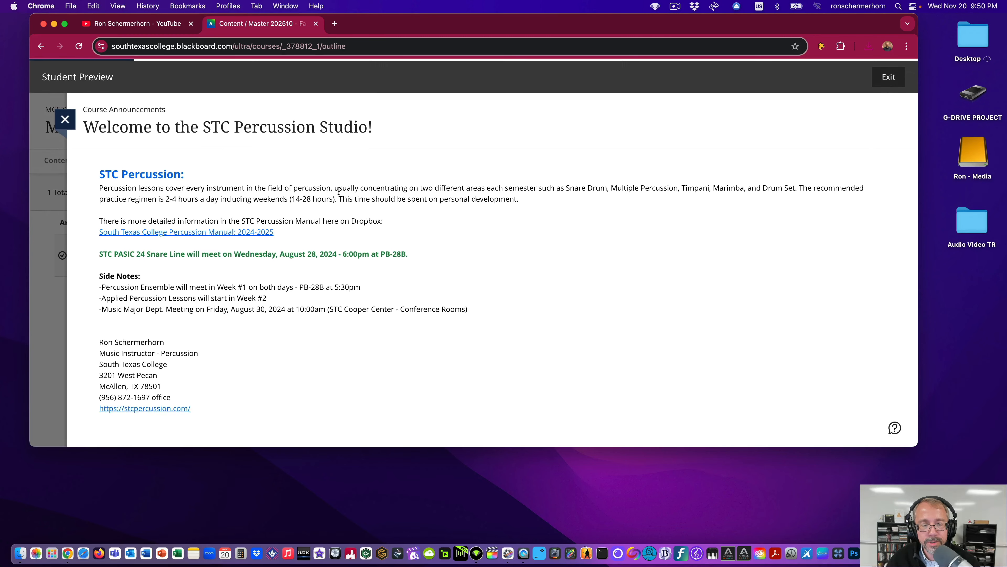
{"action": "left_click", "coordinate": [65, 117]}
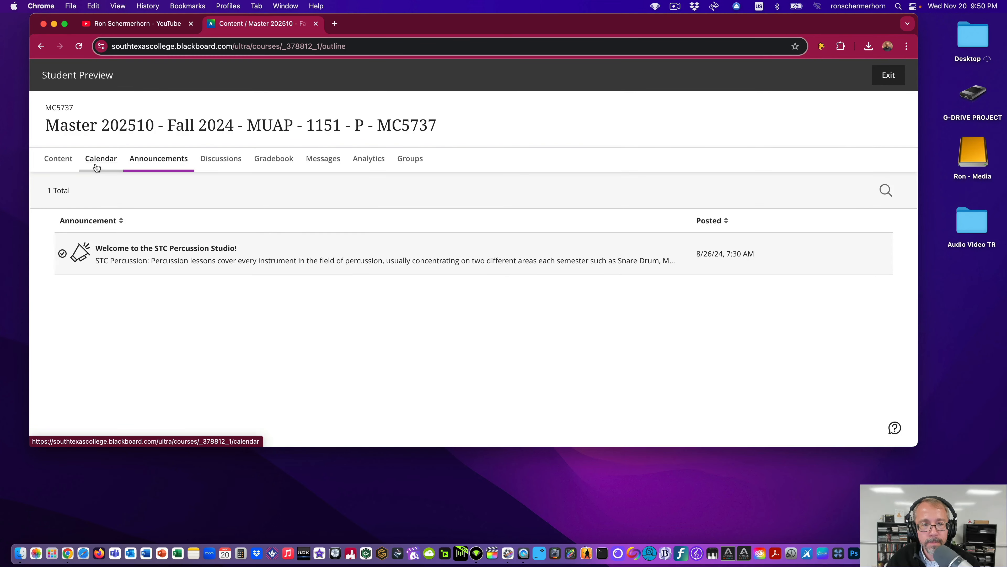
- In the course content, open End of Course Project(s) from Capstone Project(s) under Assignments & Projects and start an attempt
{"action": "left_click", "coordinate": [58, 158]}
{"action": "scroll", "coordinate": [444, 240], "scroll_direction": "down", "scroll_amount": 3}
{"action": "scroll", "coordinate": [445, 240], "scroll_direction": "down", "scroll_amount": 7}
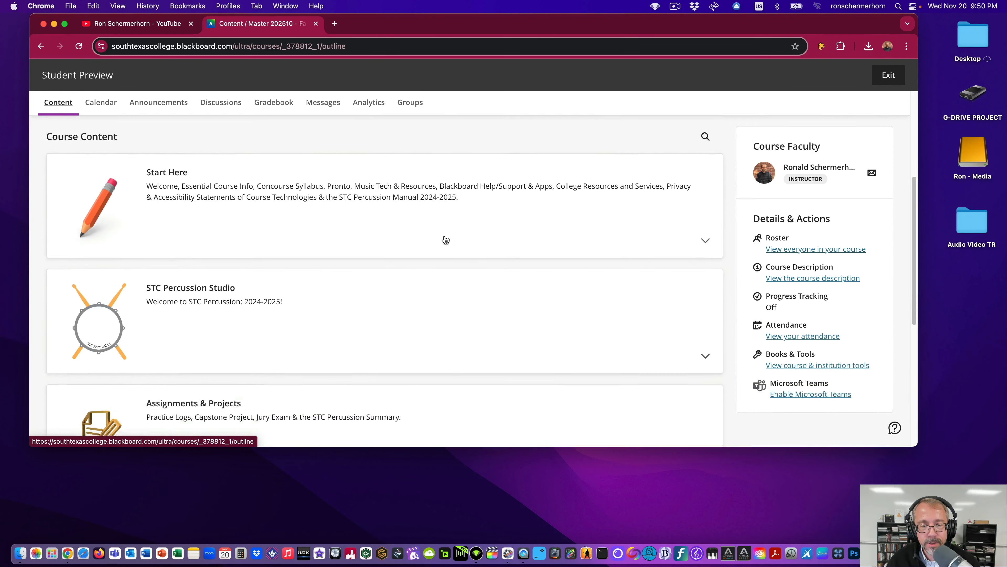
{"action": "left_click", "coordinate": [348, 255]}
{"action": "scroll", "coordinate": [347, 255], "scroll_direction": "down", "scroll_amount": 5}
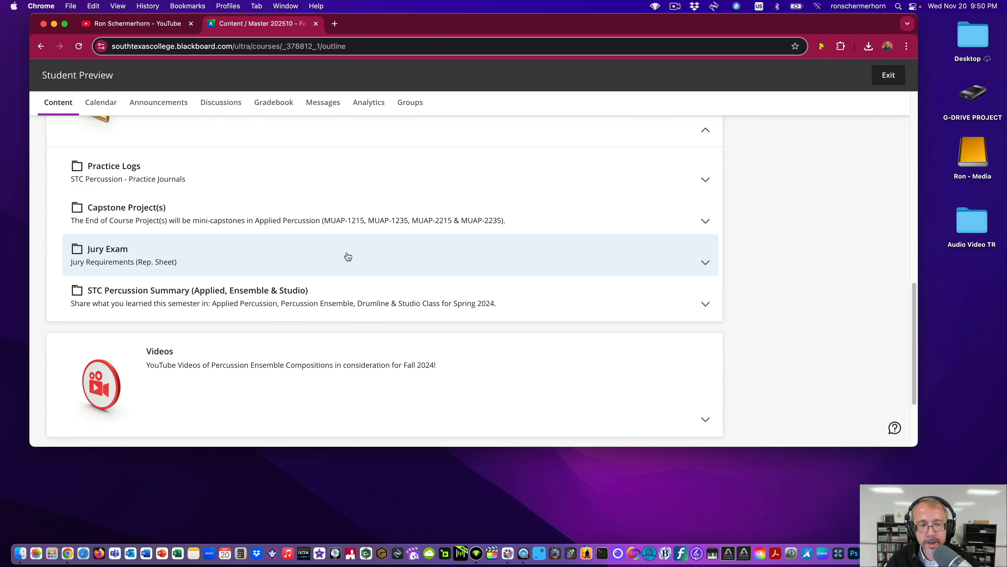
{"action": "left_click", "coordinate": [134, 212]}
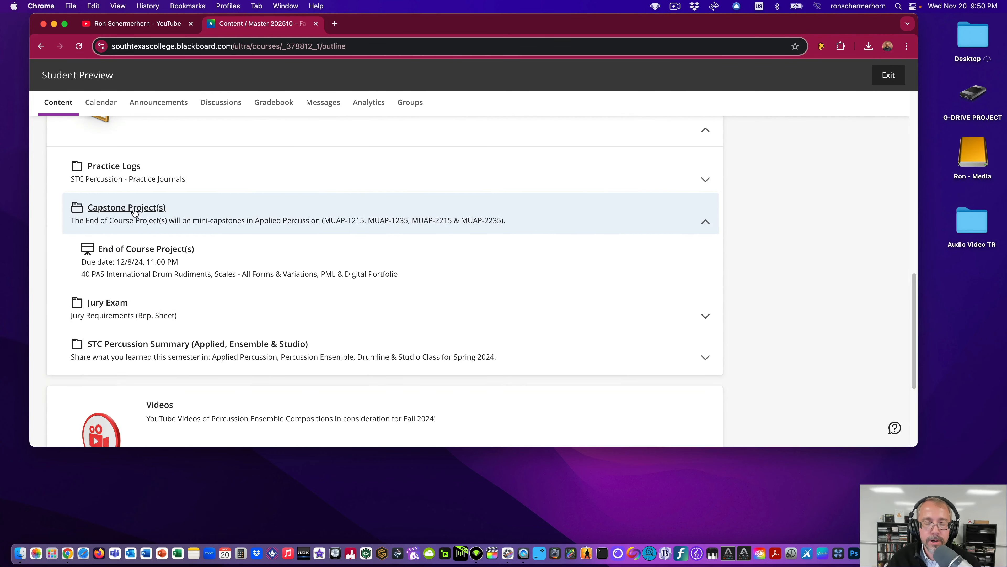
{"action": "left_click", "coordinate": [177, 246]}
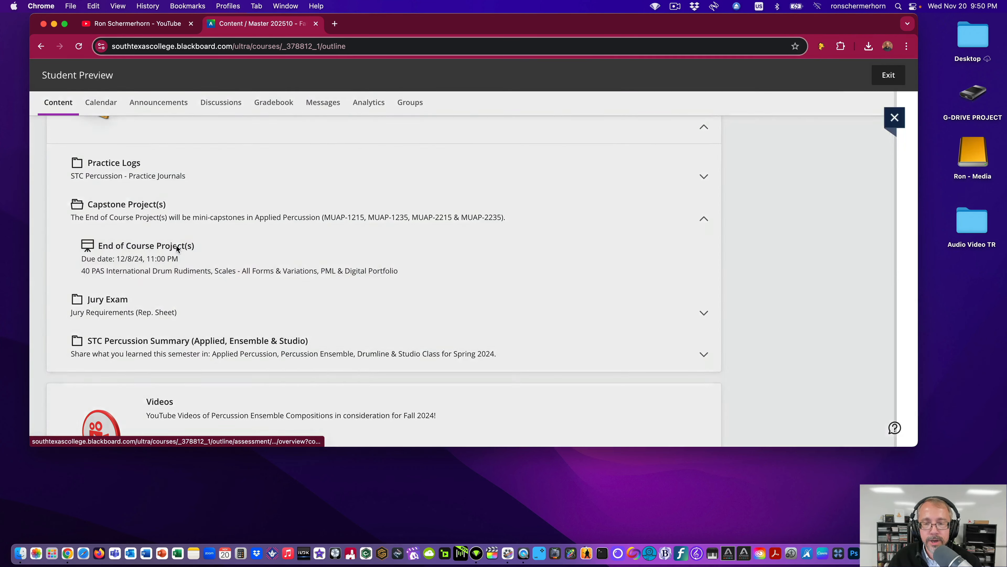
{"action": "scroll", "coordinate": [762, 281], "scroll_direction": "down", "scroll_amount": 4}
{"action": "left_click", "coordinate": [789, 430]}
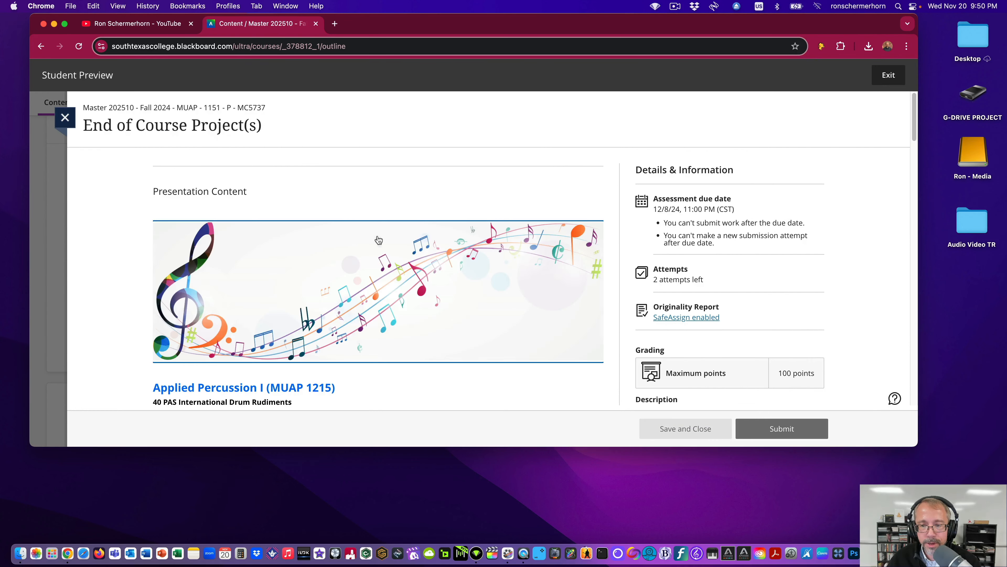
- Begin inserting a link in the Submission text area at the end of the assessment
{"action": "scroll", "coordinate": [382, 218], "scroll_direction": "down", "scroll_amount": 10}
{"action": "scroll", "coordinate": [383, 218], "scroll_direction": "down", "scroll_amount": 15}
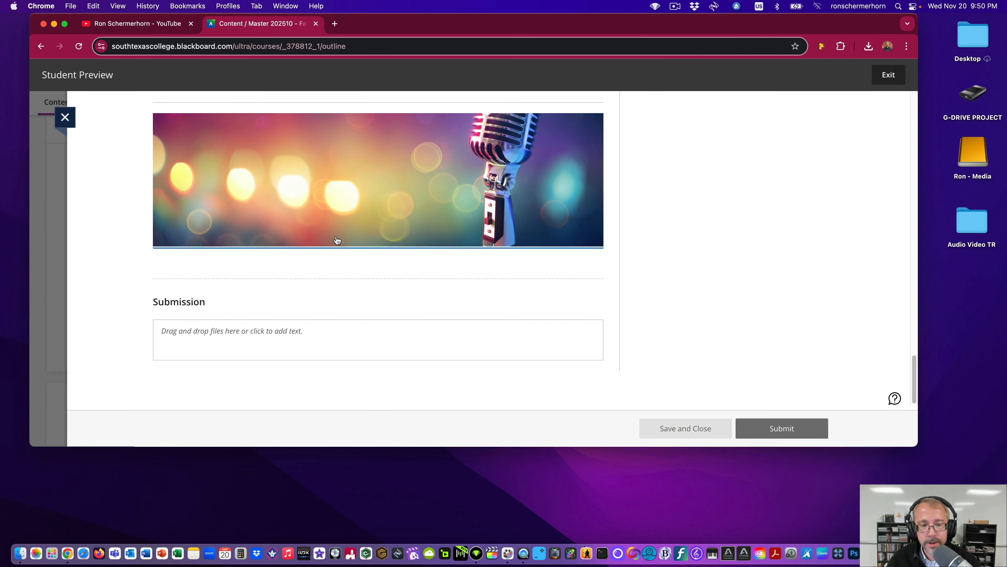
{"action": "left_click", "coordinate": [293, 339]}
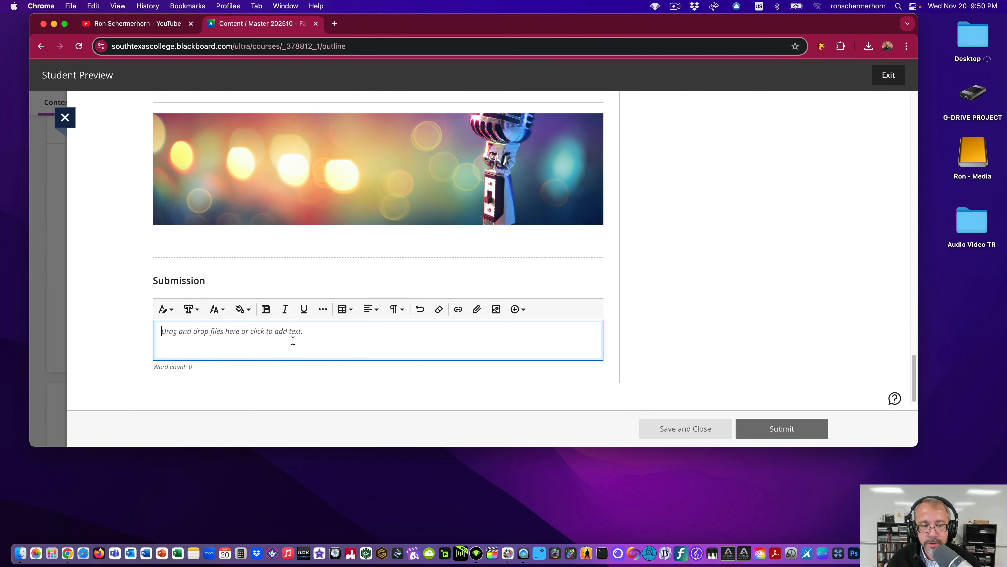
{"action": "left_click", "coordinate": [458, 309]}
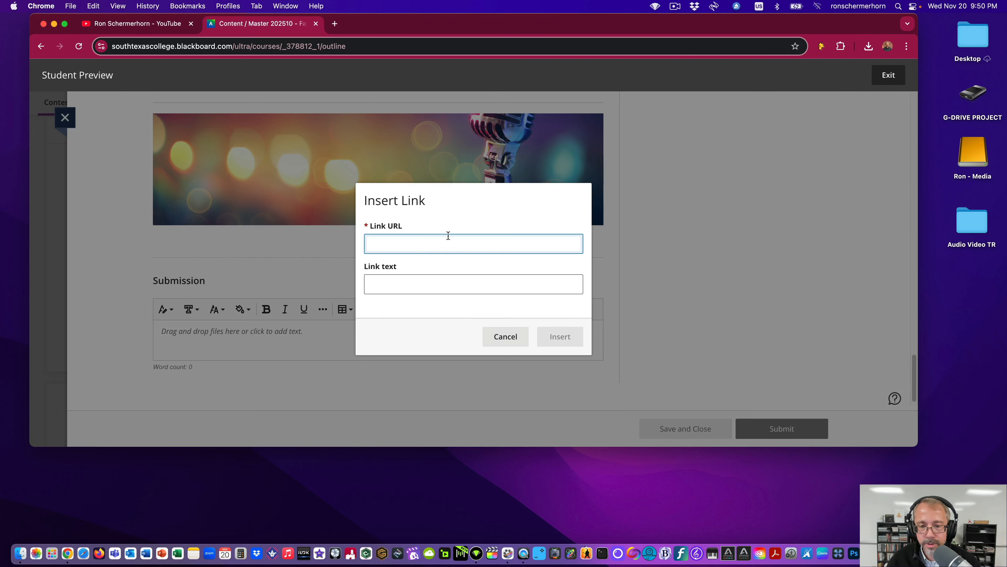
- In YouTube Studio, open the details of the unlisted video "STC Scale Project 1 - Keyboard Percussion" and copy its video link
{"action": "left_click", "coordinate": [135, 24]}
{"action": "scroll", "coordinate": [397, 346], "scroll_direction": "down", "scroll_amount": 2}
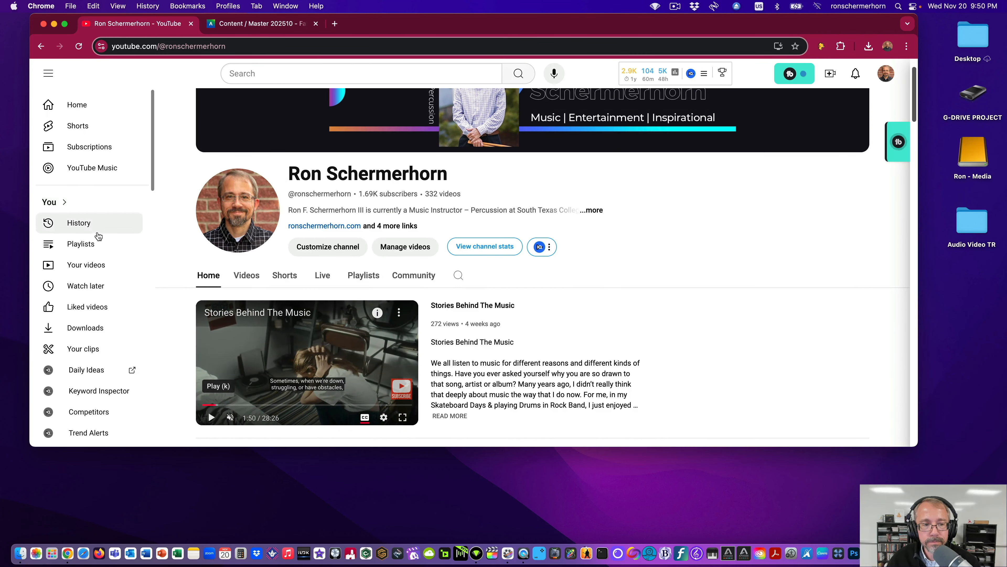
{"action": "left_click", "coordinate": [93, 265]}
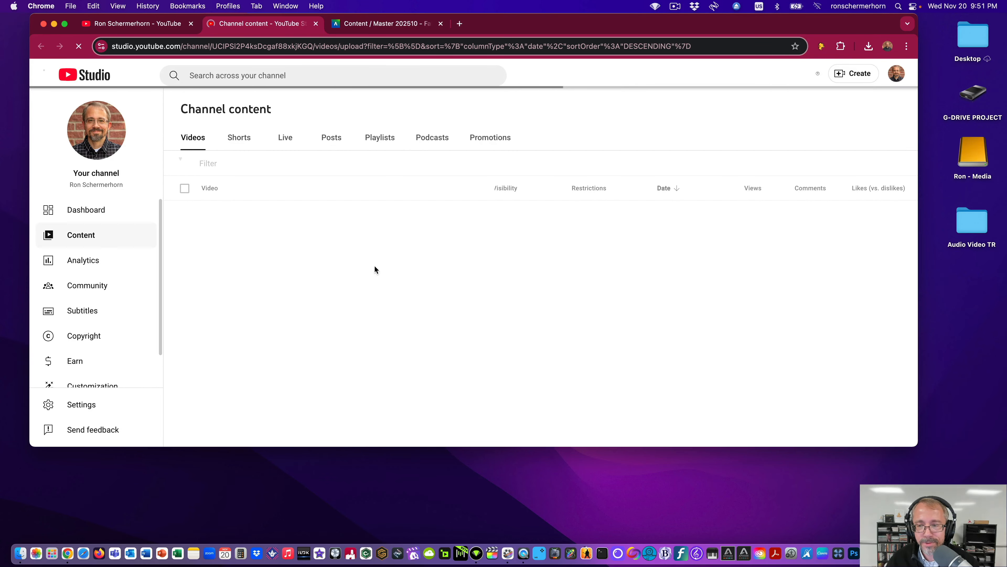
{"action": "scroll", "coordinate": [331, 261], "scroll_direction": "down", "scroll_amount": 2}
{"action": "scroll", "coordinate": [331, 261], "scroll_direction": "down", "scroll_amount": 4}
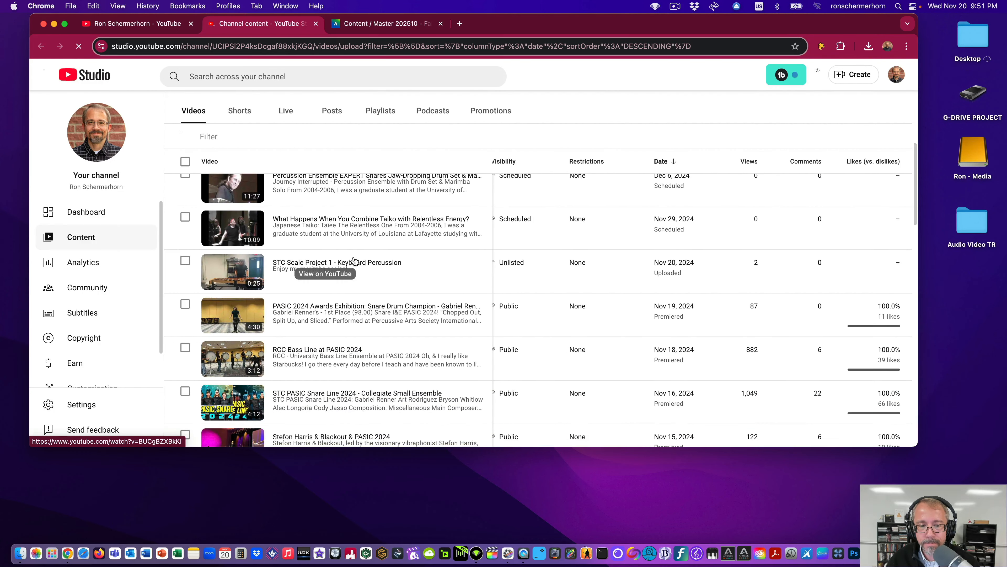
{"action": "mouse_move", "coordinate": [519, 266]}
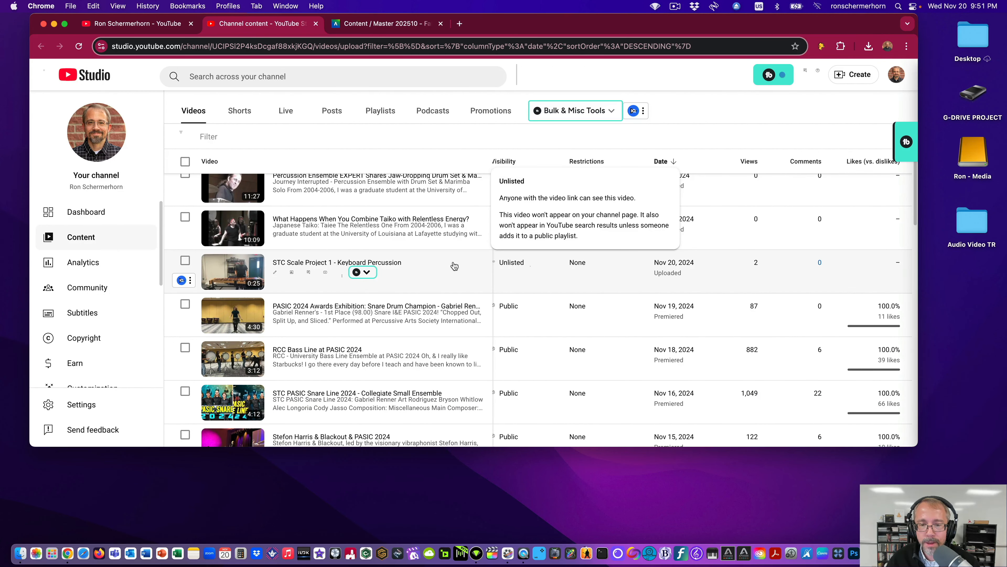
{"action": "left_click", "coordinate": [303, 266]}
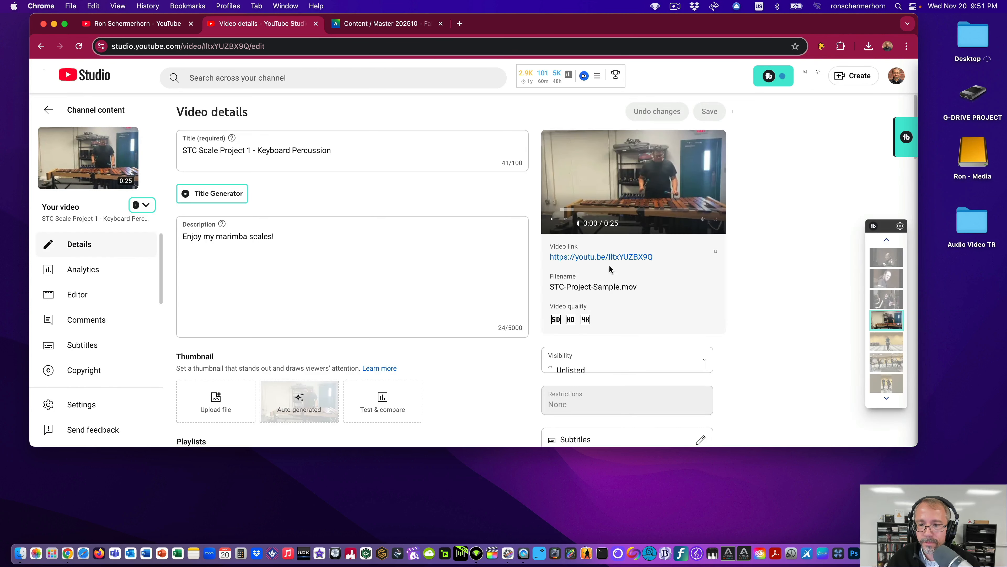
{"action": "left_click", "coordinate": [717, 253]}
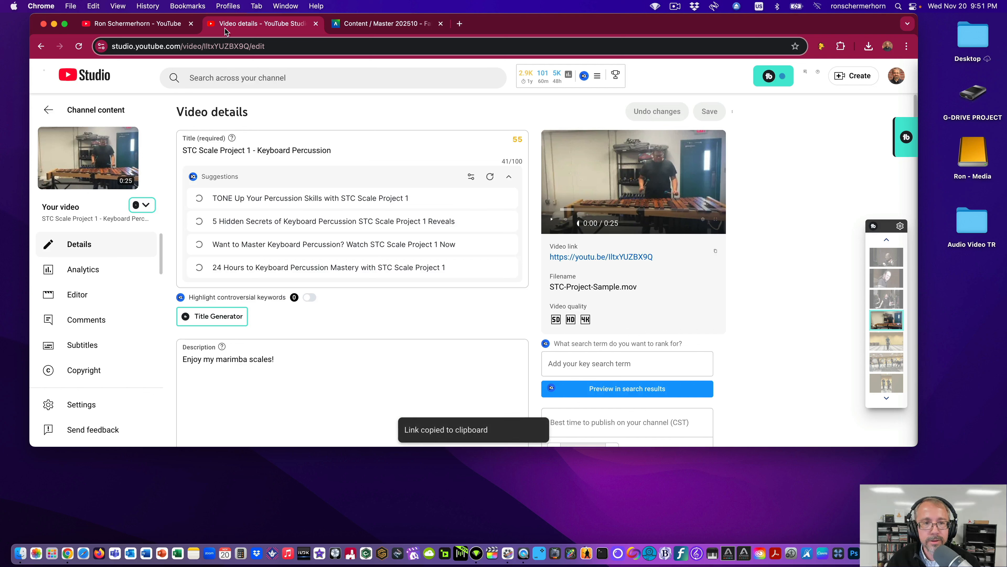
- Back in Blackboard, insert the copied YouTube link into the submission with the link text "Scale Project"
{"action": "left_click", "coordinate": [385, 24]}
{"action": "left_click", "coordinate": [434, 241]}
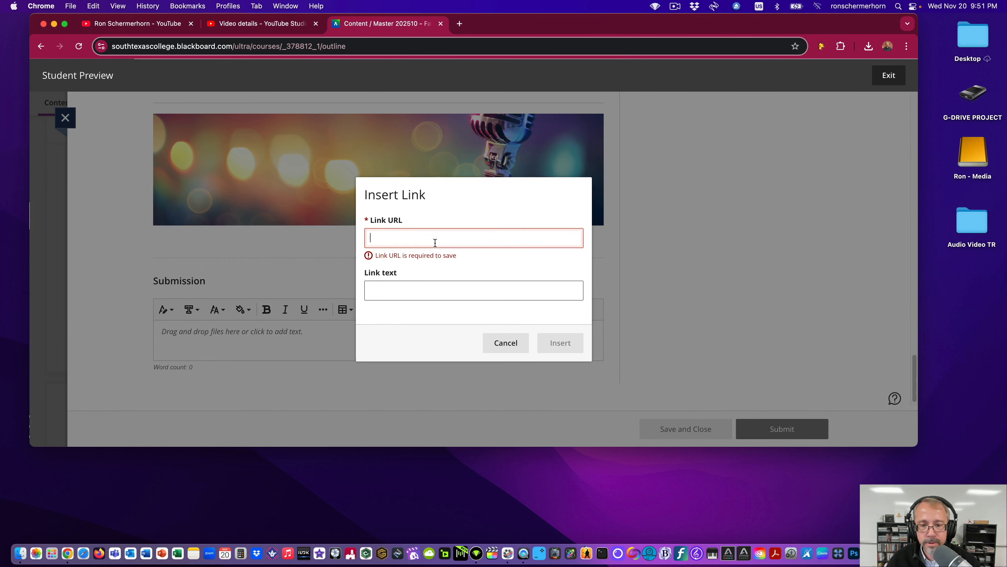
{"action": "key", "text": "super+v"}
{"action": "left_click", "coordinate": [429, 284]}
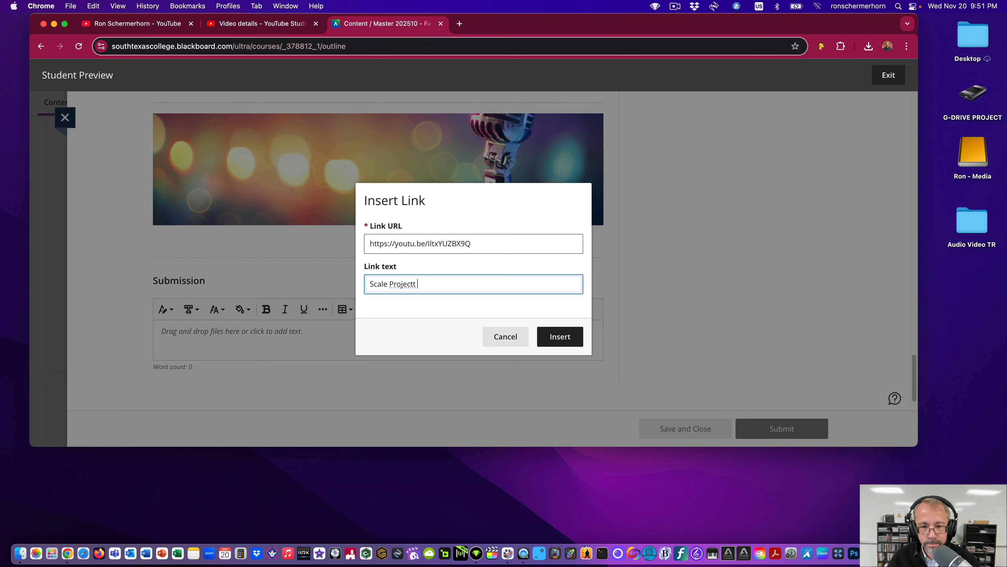
{"action": "right_click", "coordinate": [406, 285]}
{"action": "left_click", "coordinate": [424, 288]}
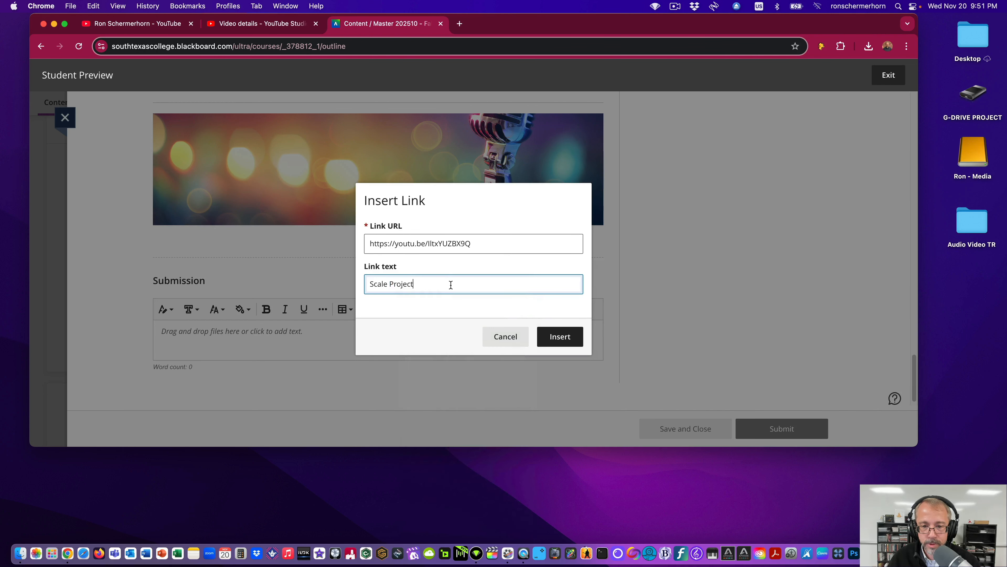
{"action": "left_click", "coordinate": [559, 337]}
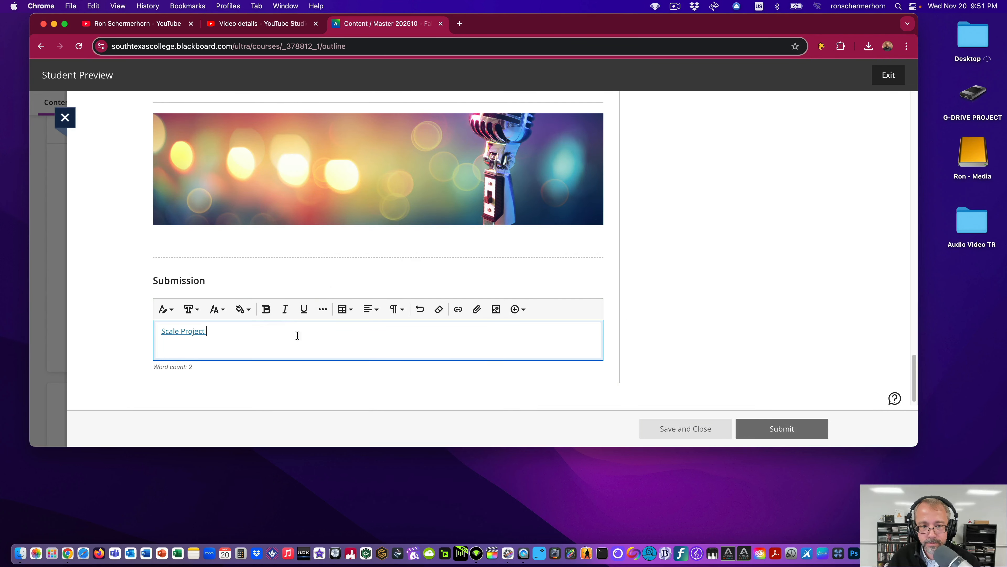
- Submit the End of Course Project(s) attempt, confirm the submission, and close the receipt and the assessment details without downloading the receipt
{"action": "scroll", "coordinate": [550, 357], "scroll_direction": "down", "scroll_amount": 1}
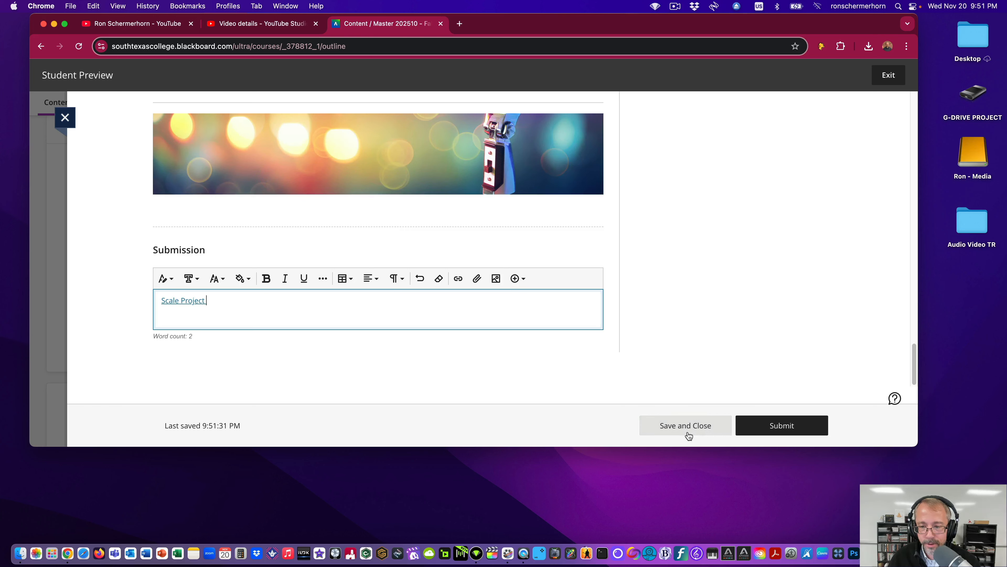
{"action": "left_click", "coordinate": [783, 429]}
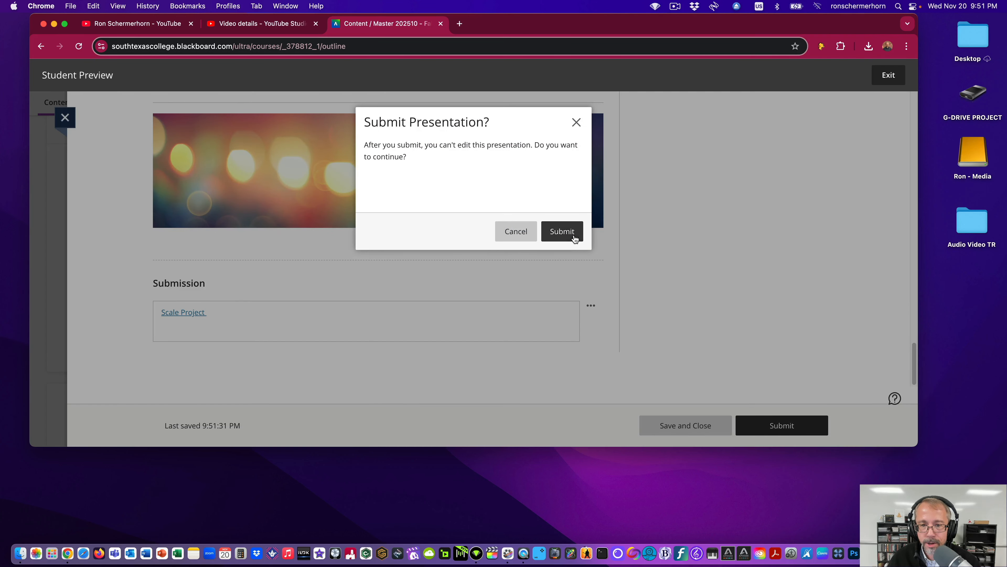
{"action": "left_click", "coordinate": [546, 232]}
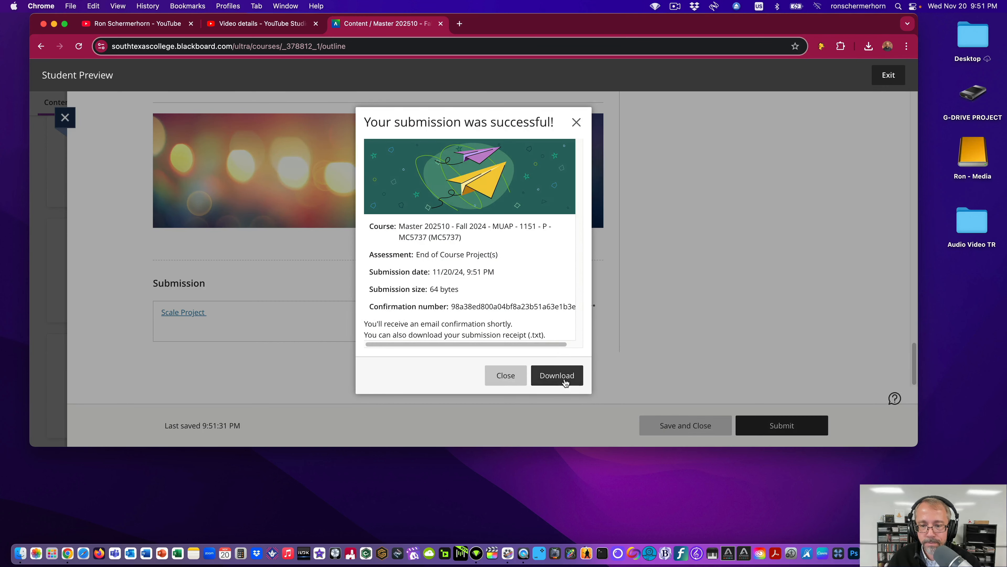
{"action": "left_click", "coordinate": [576, 123]}
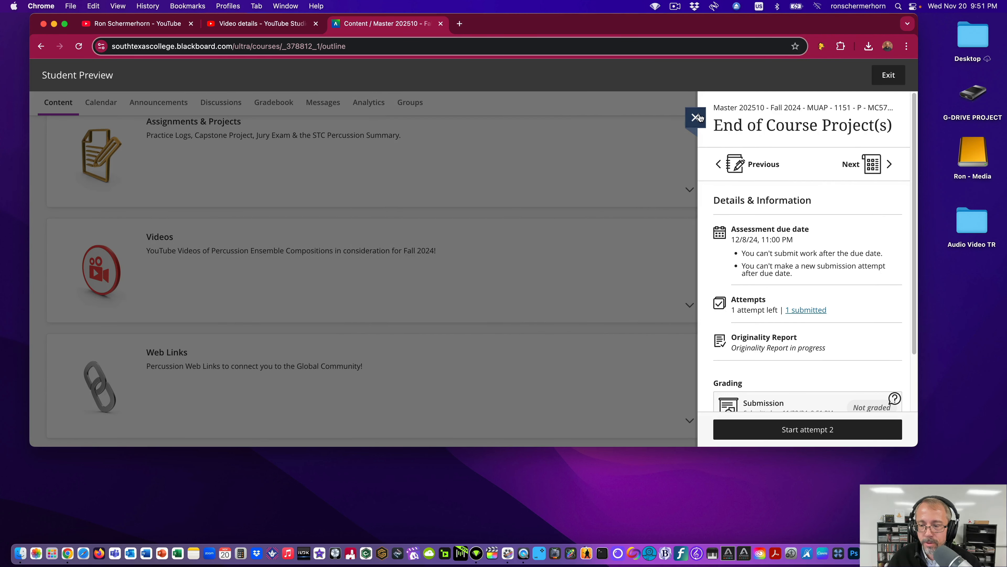
{"action": "left_click", "coordinate": [697, 117]}
- In the course Gradebook, find End of Course Project(s) and open its submitted attempt for review
{"action": "scroll", "coordinate": [495, 283], "scroll_direction": "down", "scroll_amount": 10}
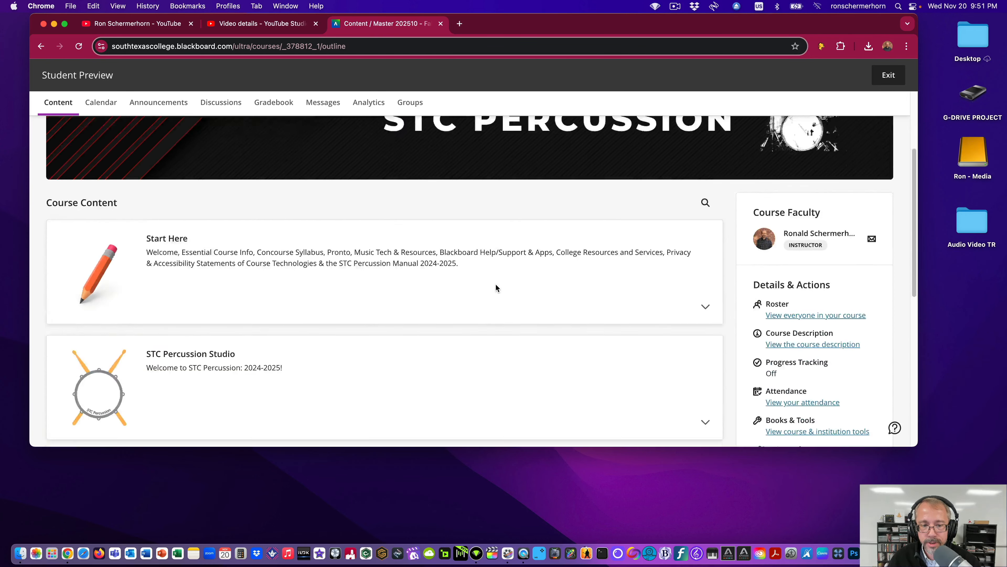
{"action": "scroll", "coordinate": [220, 209], "scroll_direction": "up", "scroll_amount": 3}
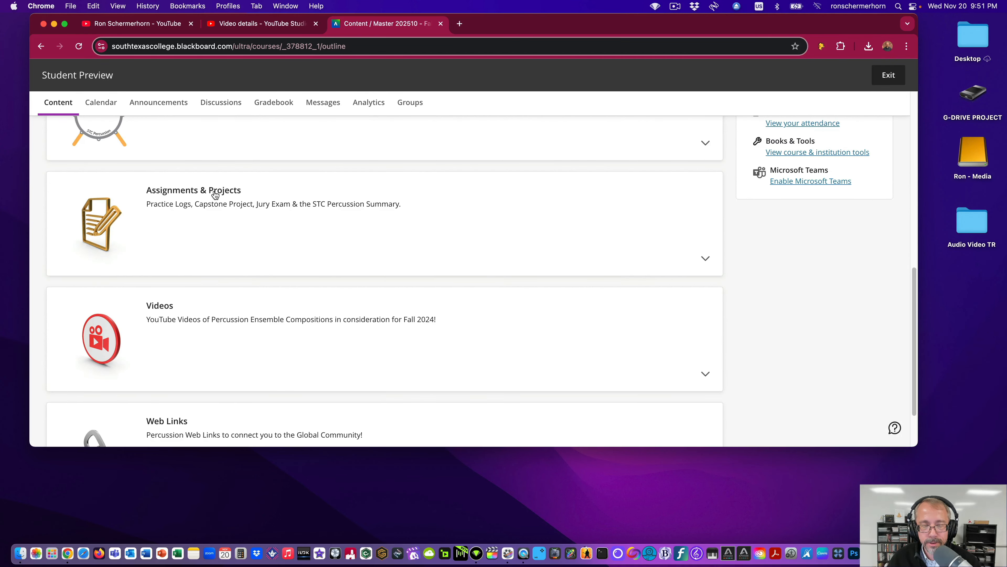
{"action": "left_click", "coordinate": [215, 195]}
{"action": "scroll", "coordinate": [189, 268], "scroll_direction": "up", "scroll_amount": 15}
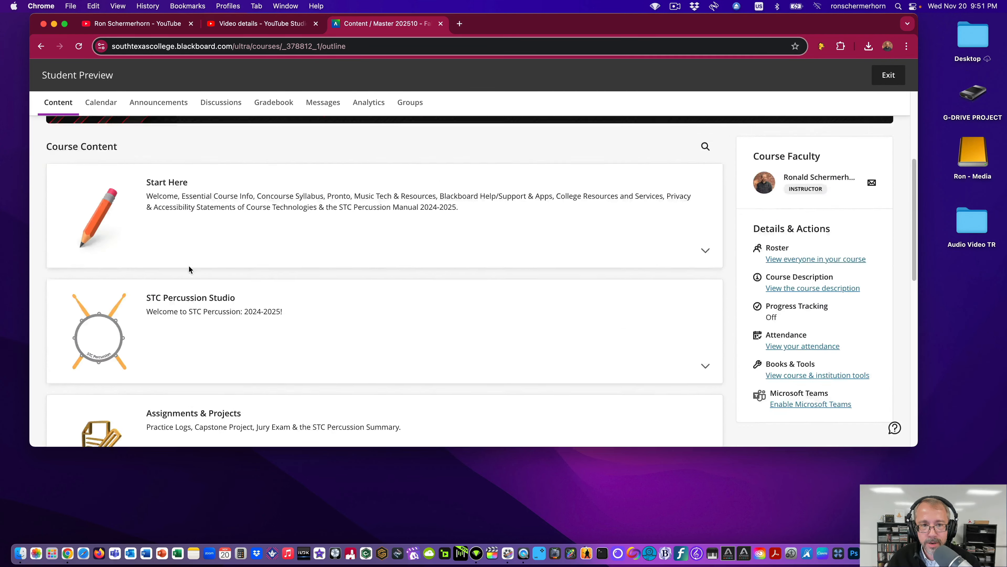
{"action": "left_click", "coordinate": [273, 159]}
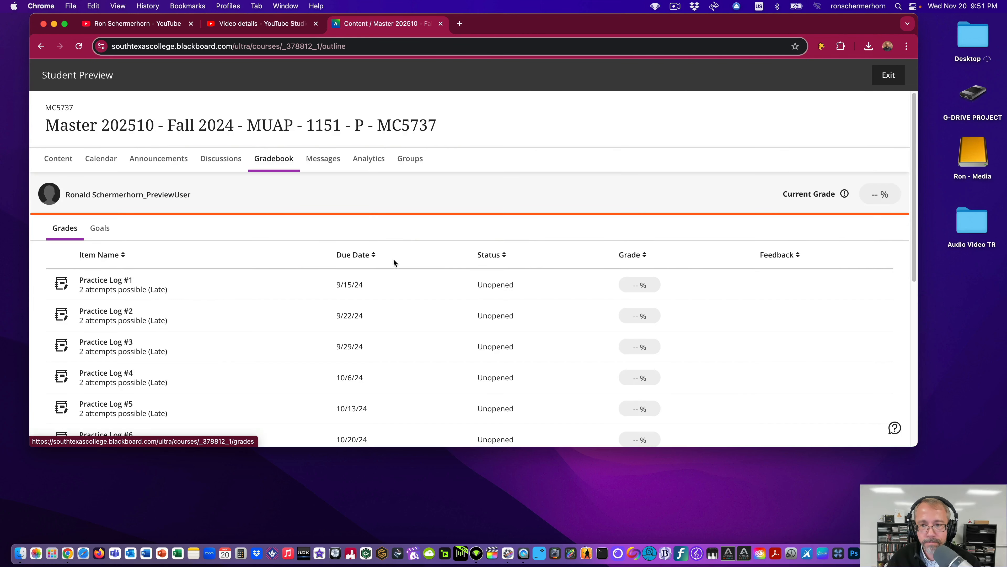
{"action": "scroll", "coordinate": [403, 261], "scroll_direction": "down", "scroll_amount": 10}
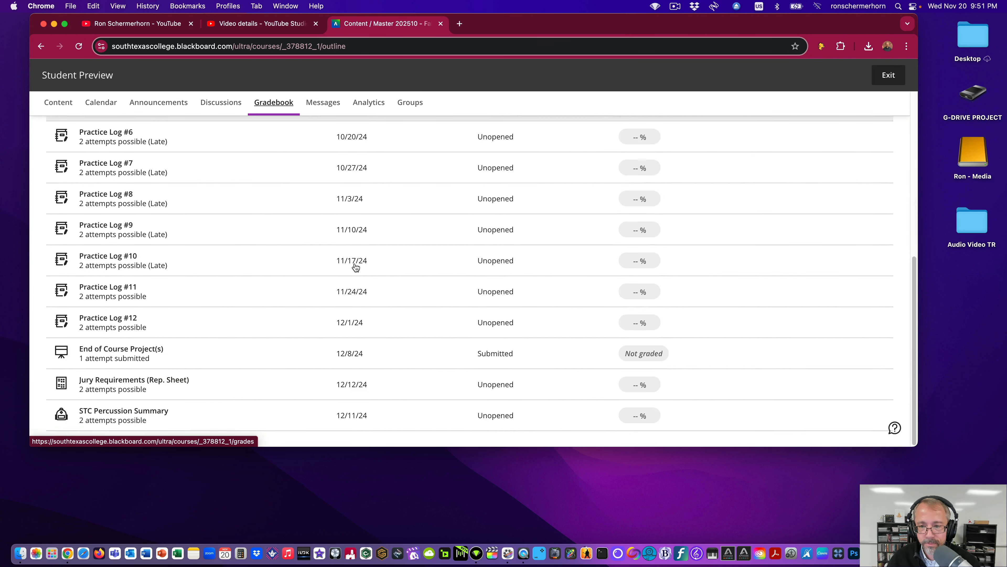
{"action": "left_click", "coordinate": [125, 350]}
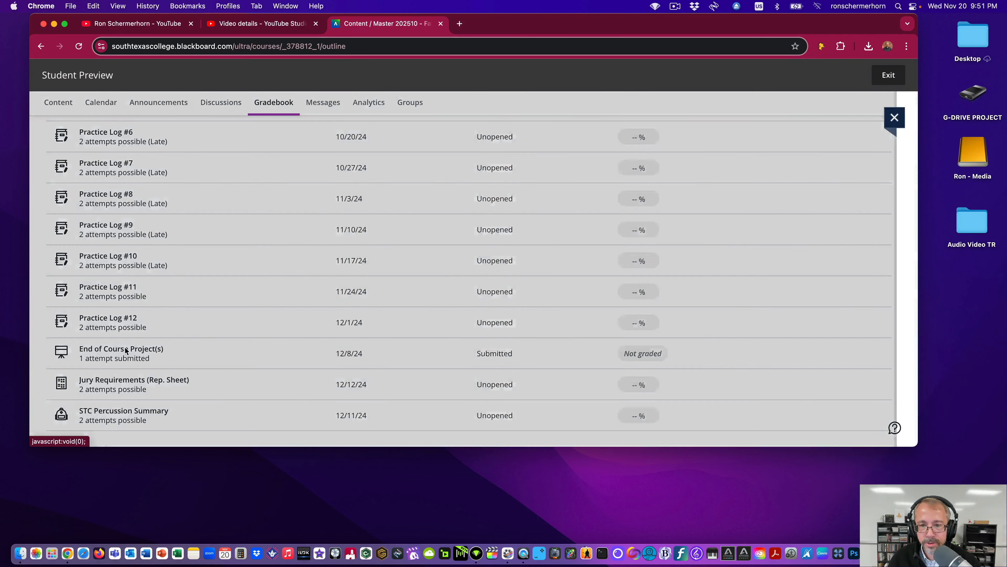
{"action": "scroll", "coordinate": [805, 319], "scroll_direction": "down", "scroll_amount": 1}
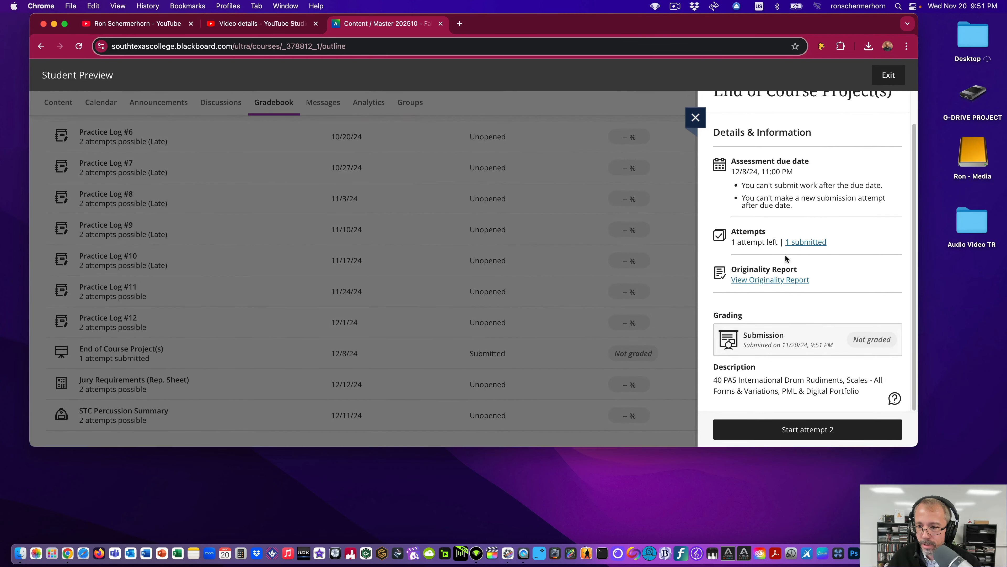
{"action": "left_click", "coordinate": [810, 241]}
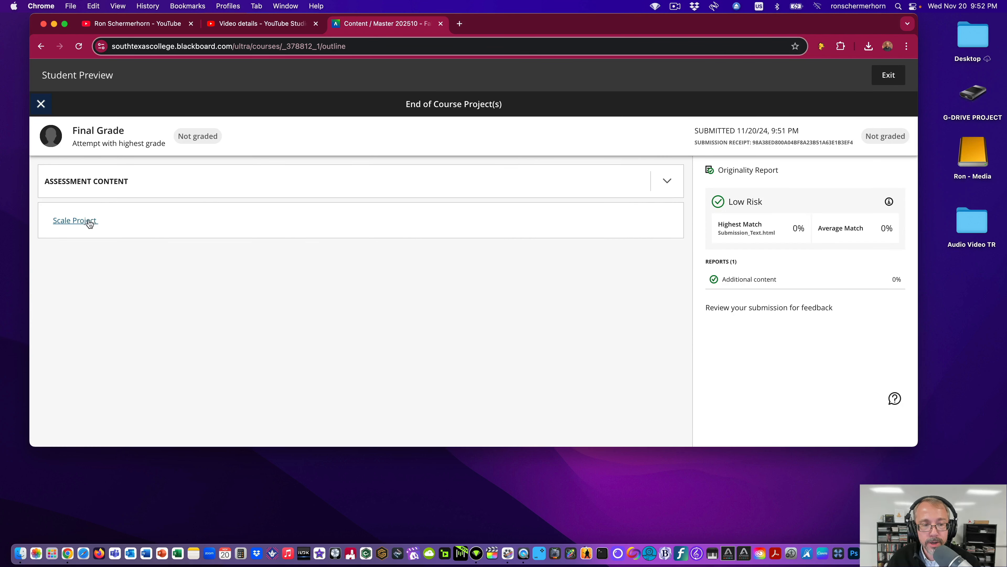
- Test the submitted "Scale Project" link, pause the YouTube video, close it, and return to the End of Course Project(s) details
{"action": "left_click", "coordinate": [86, 226]}
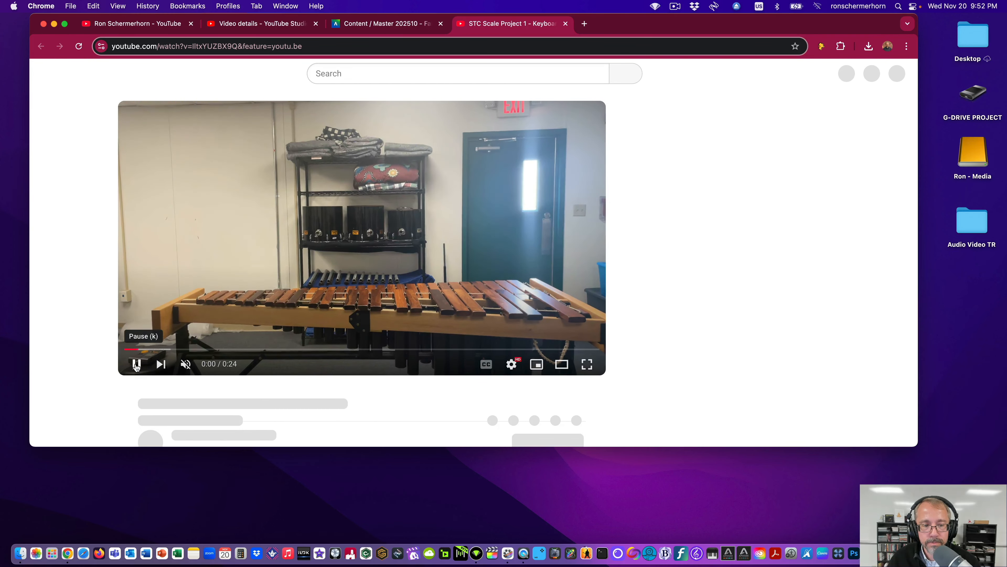
{"action": "left_click", "coordinate": [136, 364]}
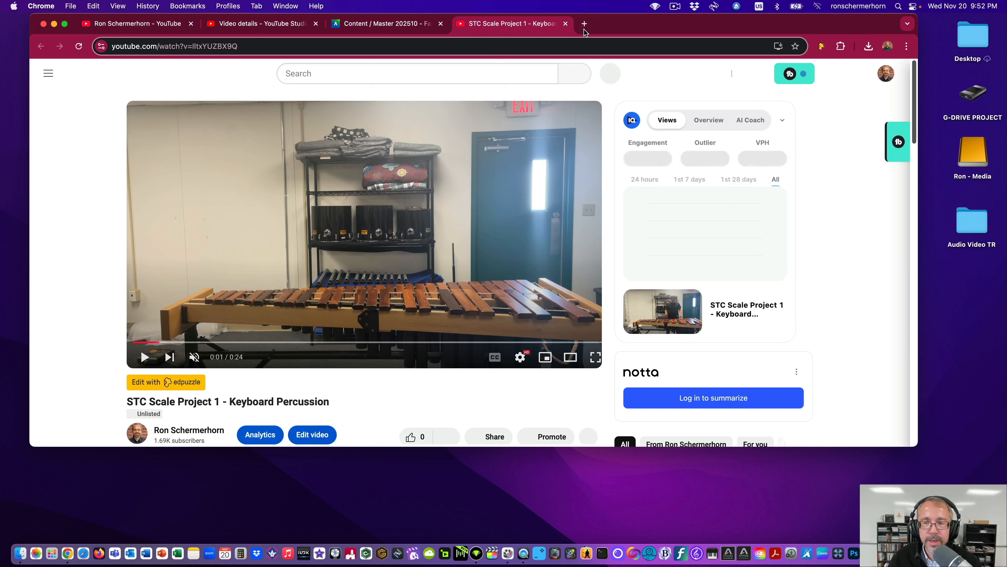
{"action": "left_click", "coordinate": [566, 24]}
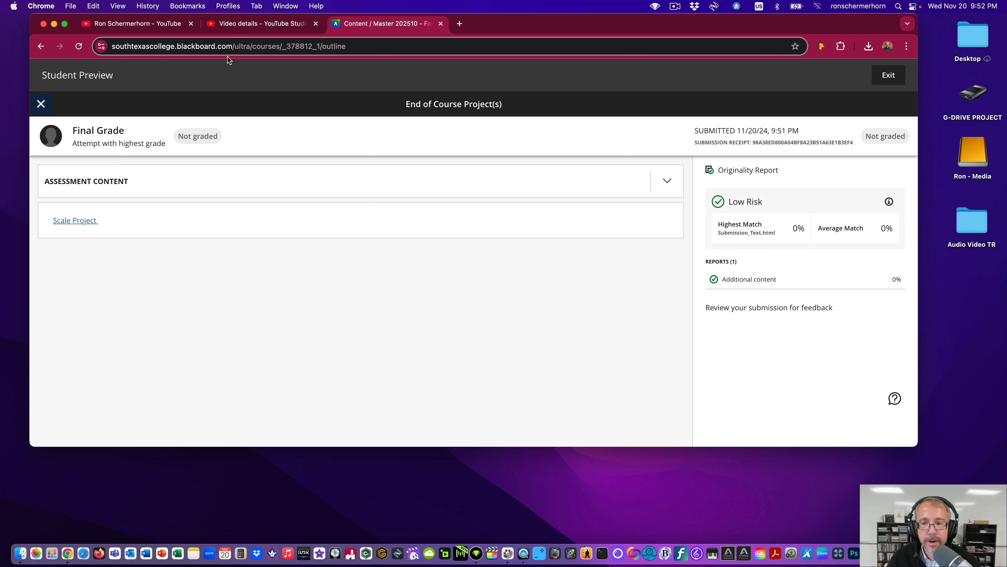
{"action": "left_click", "coordinate": [41, 105]}
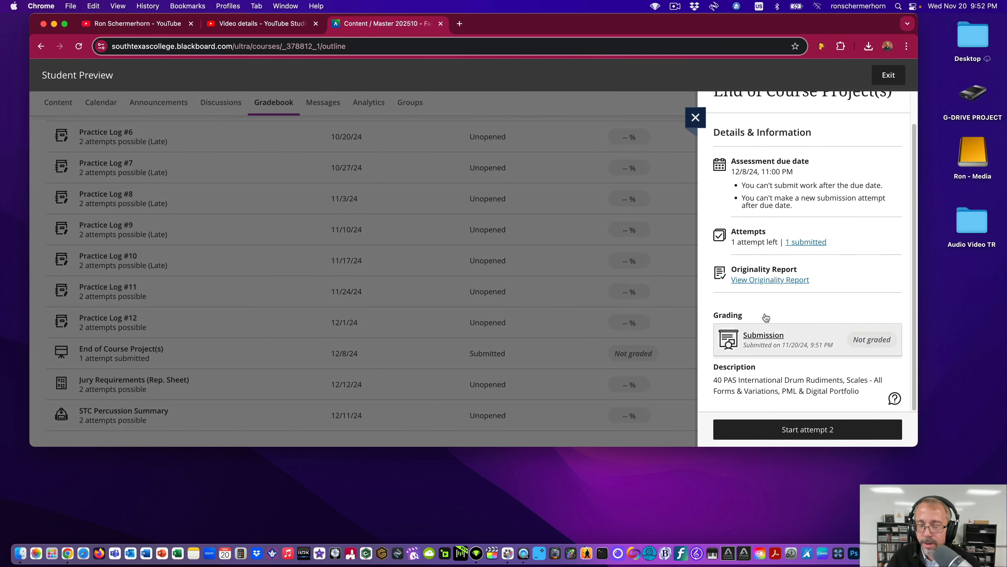
{"action": "scroll", "coordinate": [740, 300], "scroll_direction": "up", "scroll_amount": 2}
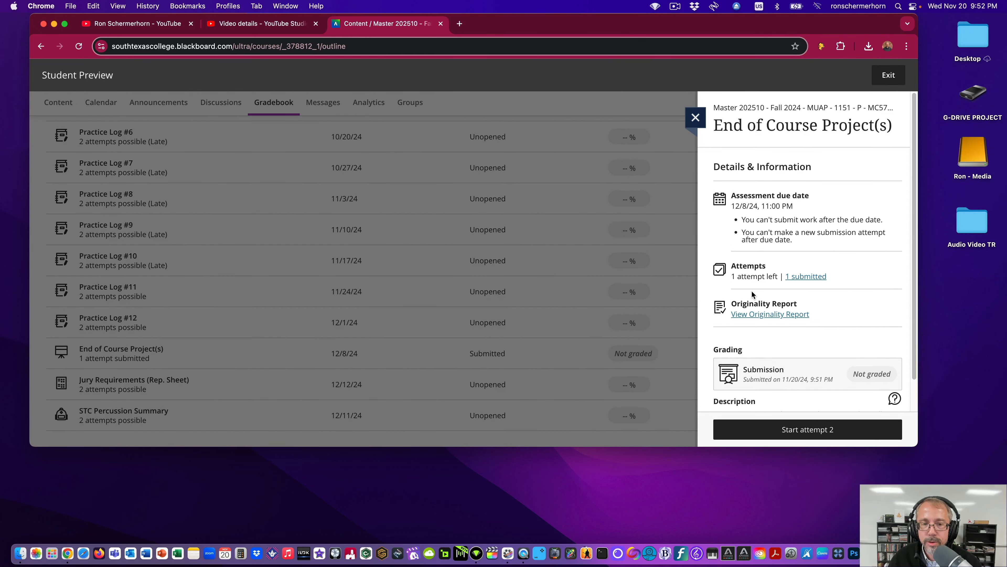